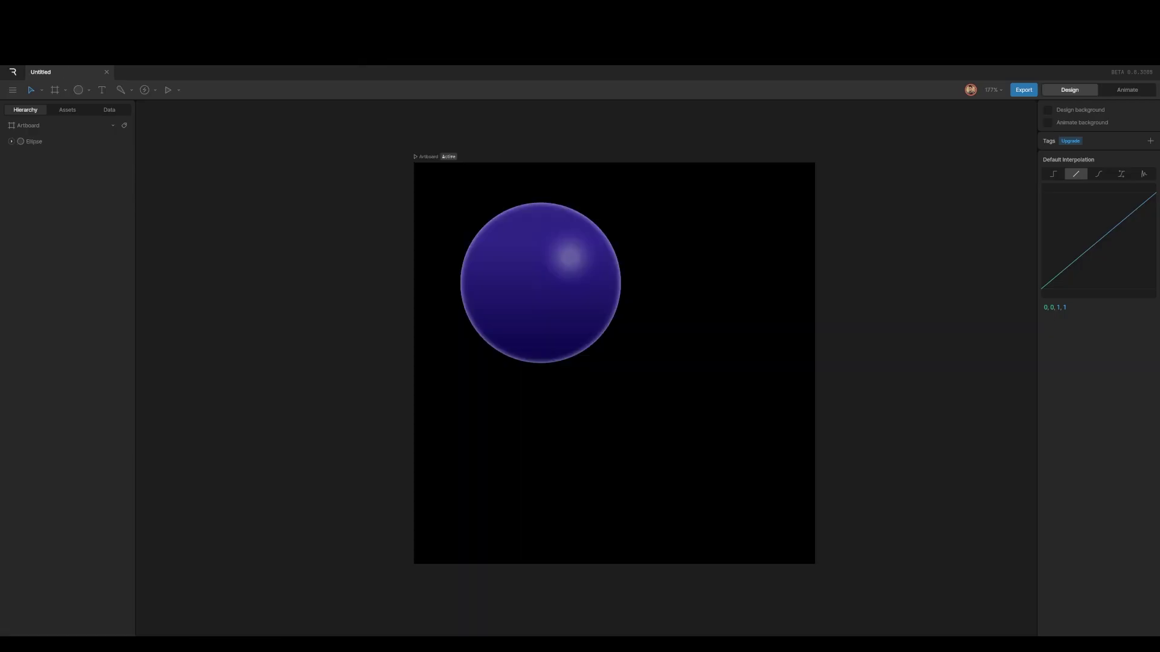
# Draw a new 184×184 circle at the artboard's lower right
pyautogui.click(508, 310)
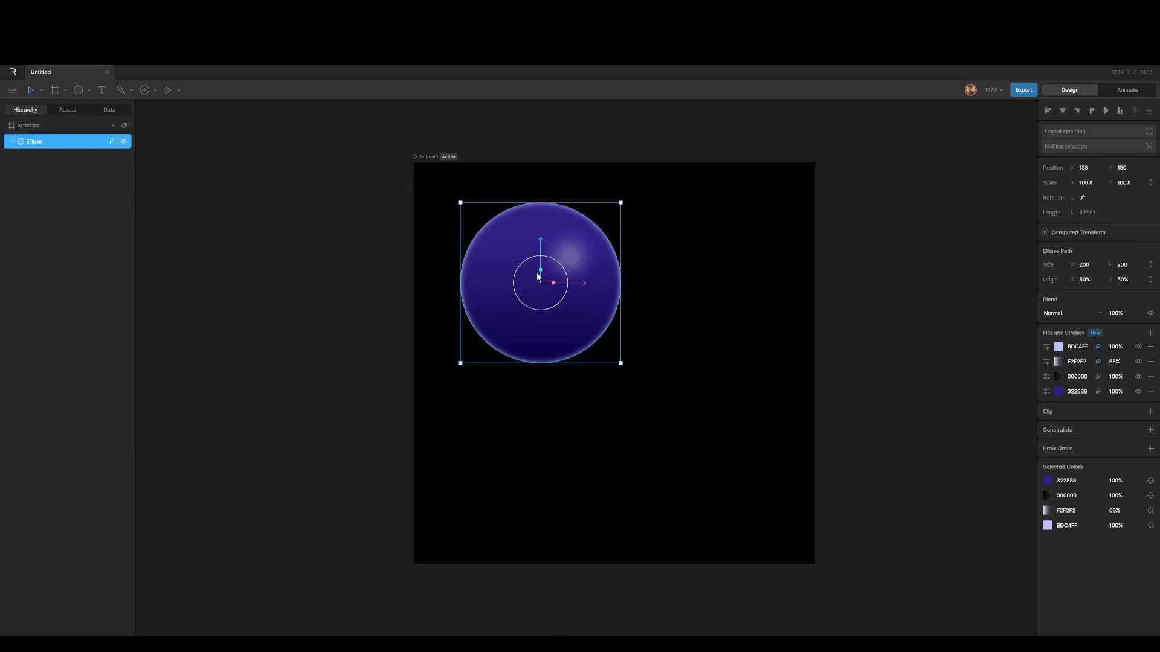
pyautogui.click(689, 376)
pyautogui.click(532, 309)
pyautogui.click(685, 317)
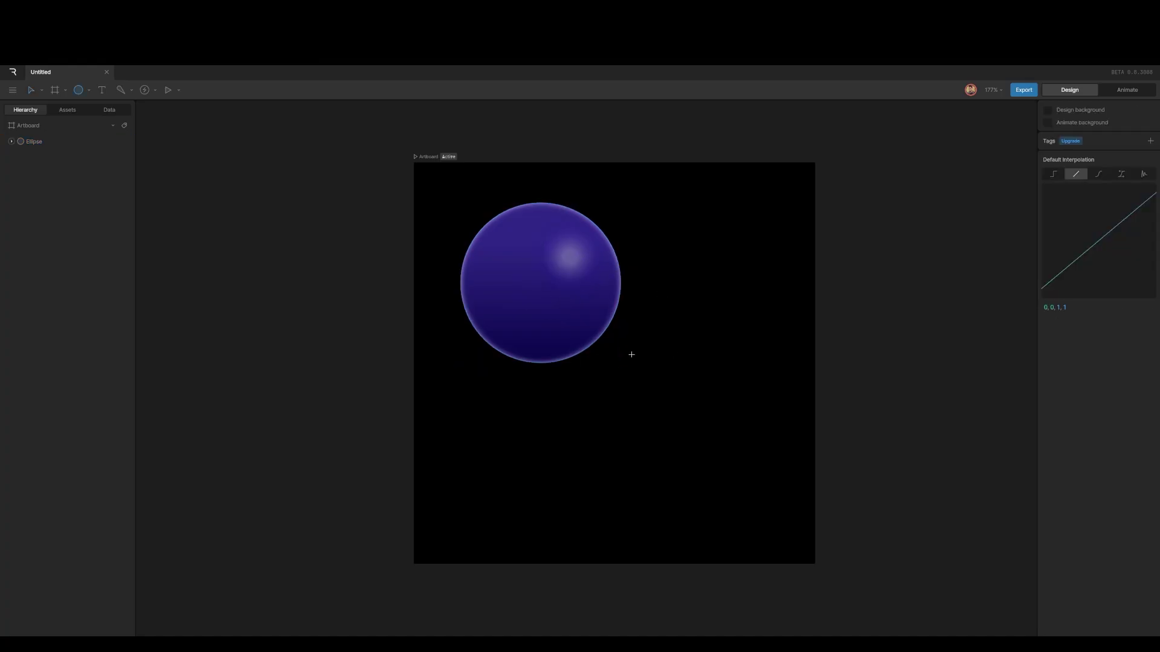
pyautogui.moveTo(632, 357); pyautogui.dragTo(781, 505)
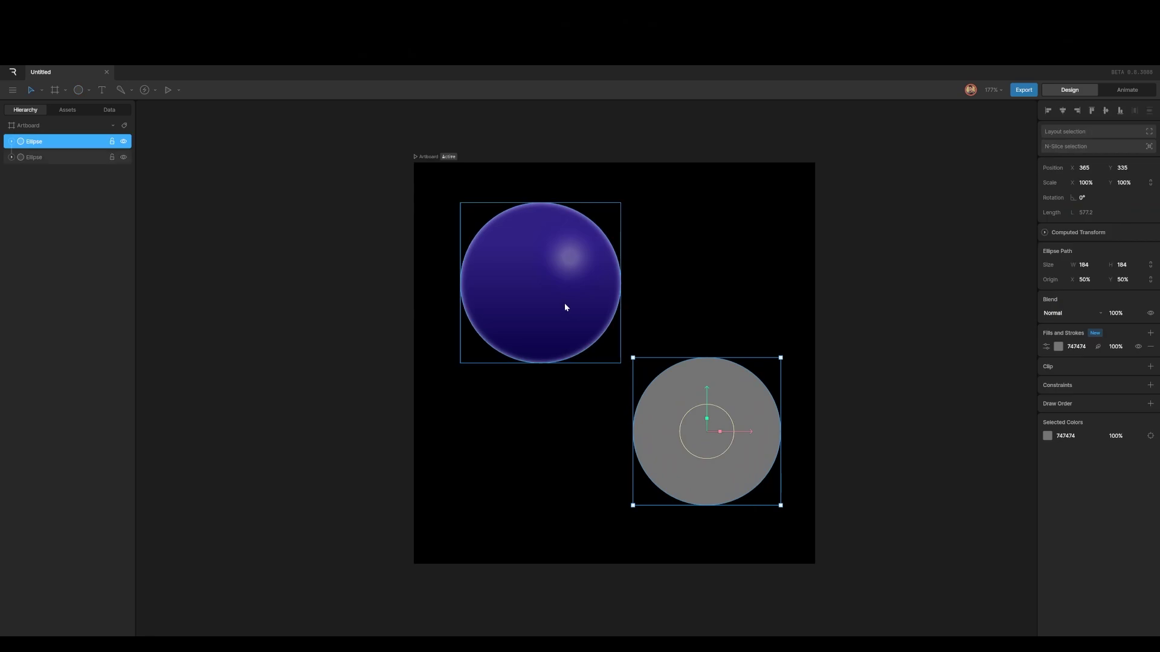
# Copy the purple sphere's style and paste it onto the new grey circle
pyautogui.click(560, 286)
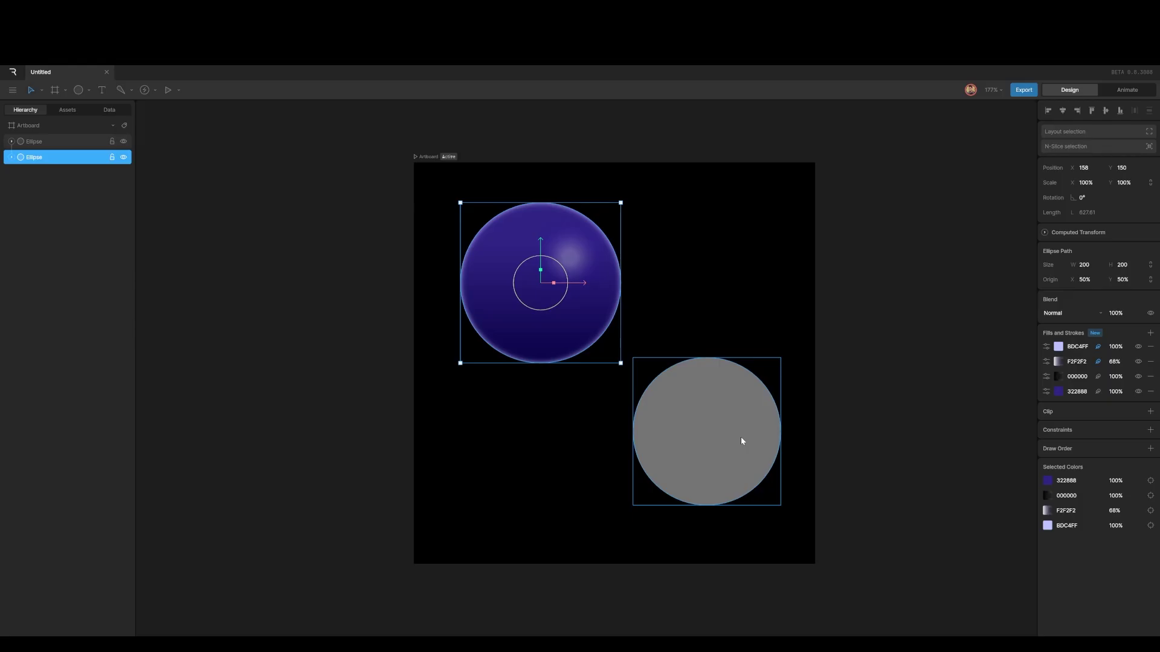
pyautogui.click(741, 437)
pyautogui.click(558, 294)
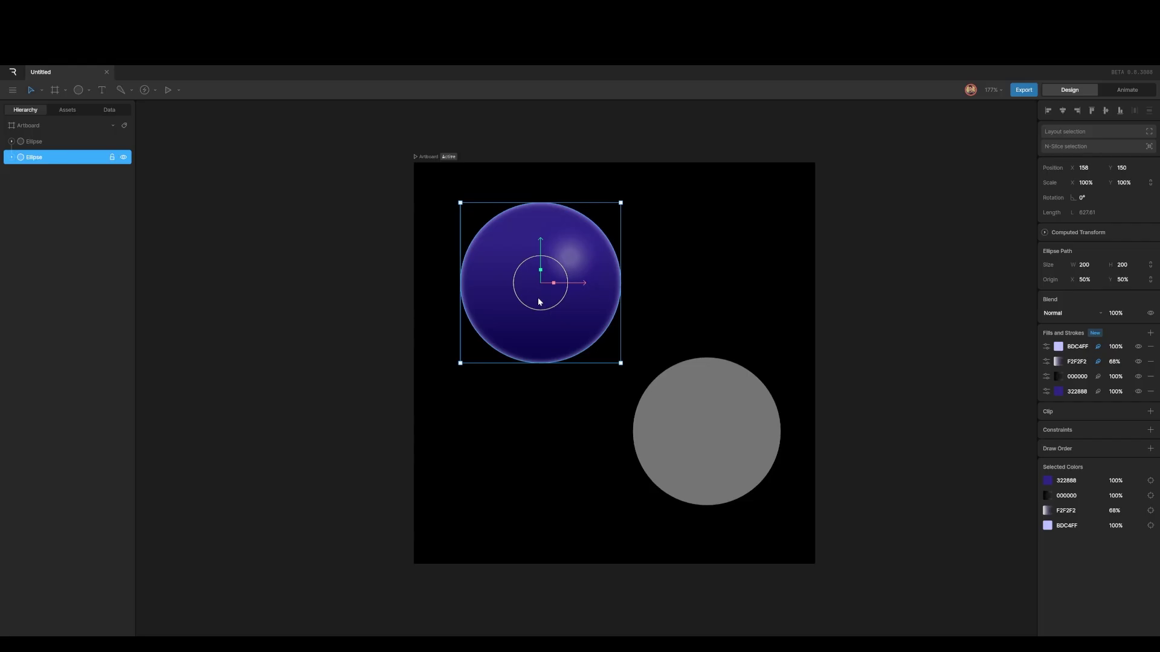
pyautogui.hotkey('ctrl', 'alt', 'c')
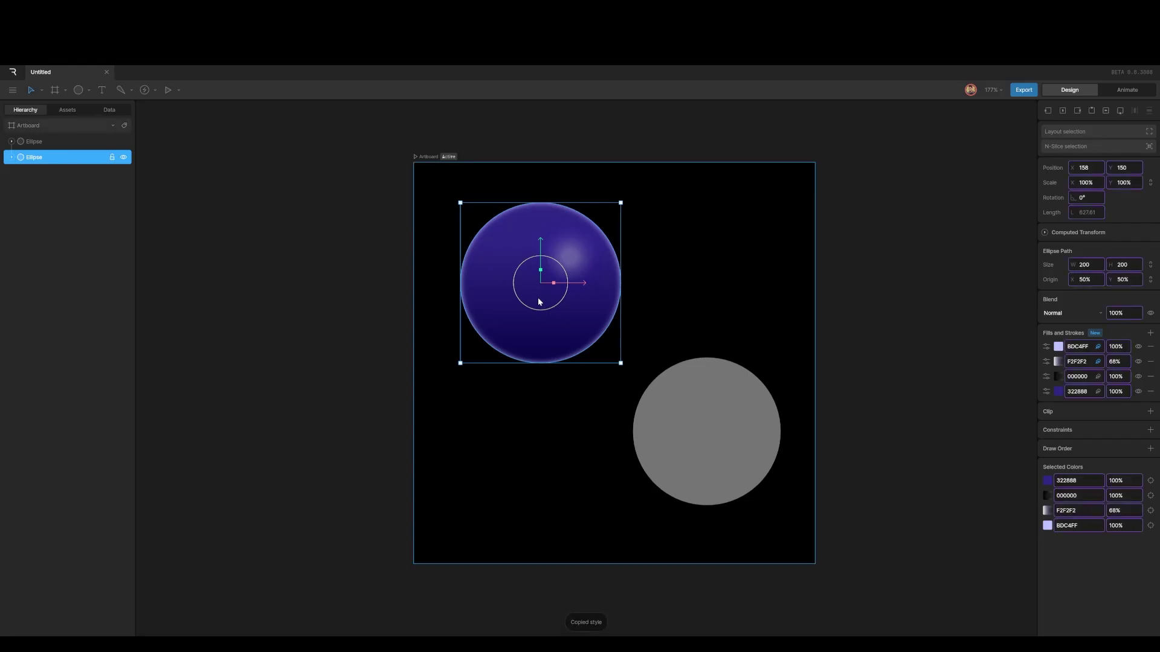
pyautogui.click(704, 426)
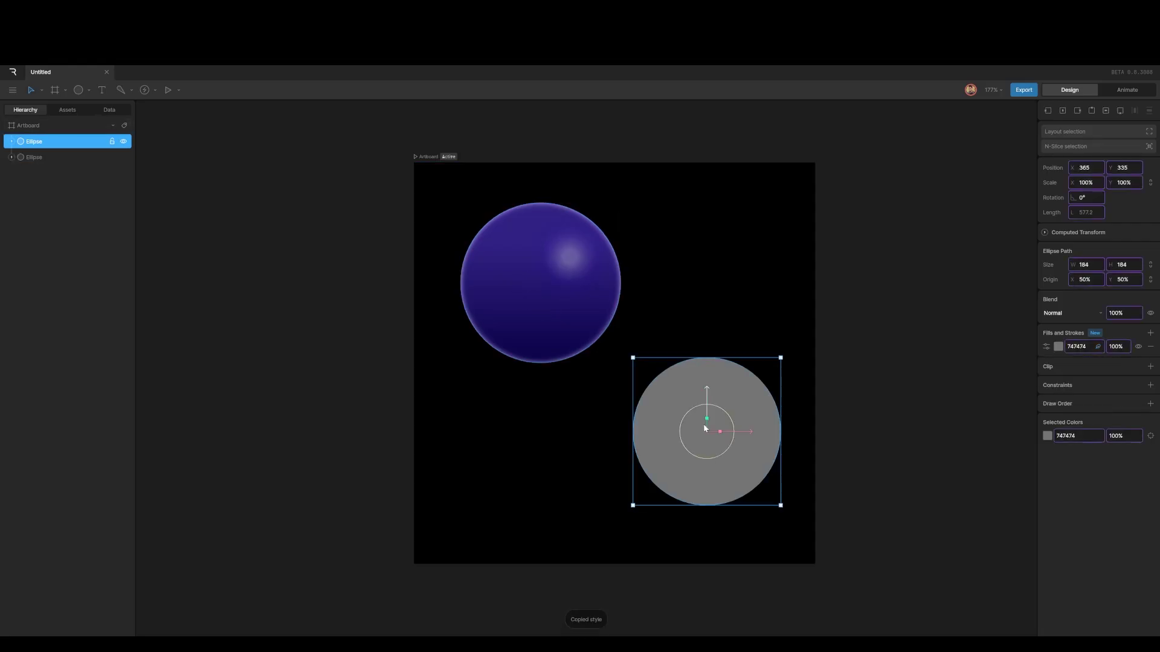
pyautogui.hotkey('ctrl', 'alt', 'v')
pyautogui.click(738, 260)
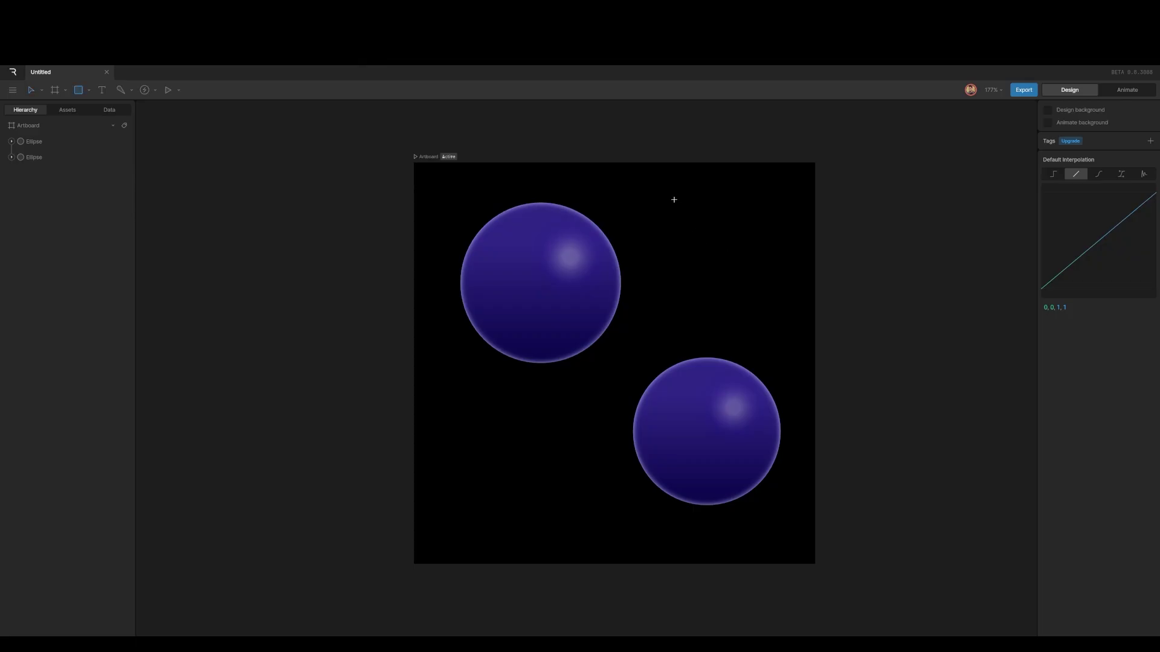
# Draw a square at the upper right, paste the glossy sphere style onto it, and compare all three shapes
pyautogui.moveTo(664, 199); pyautogui.dragTo(783, 319)
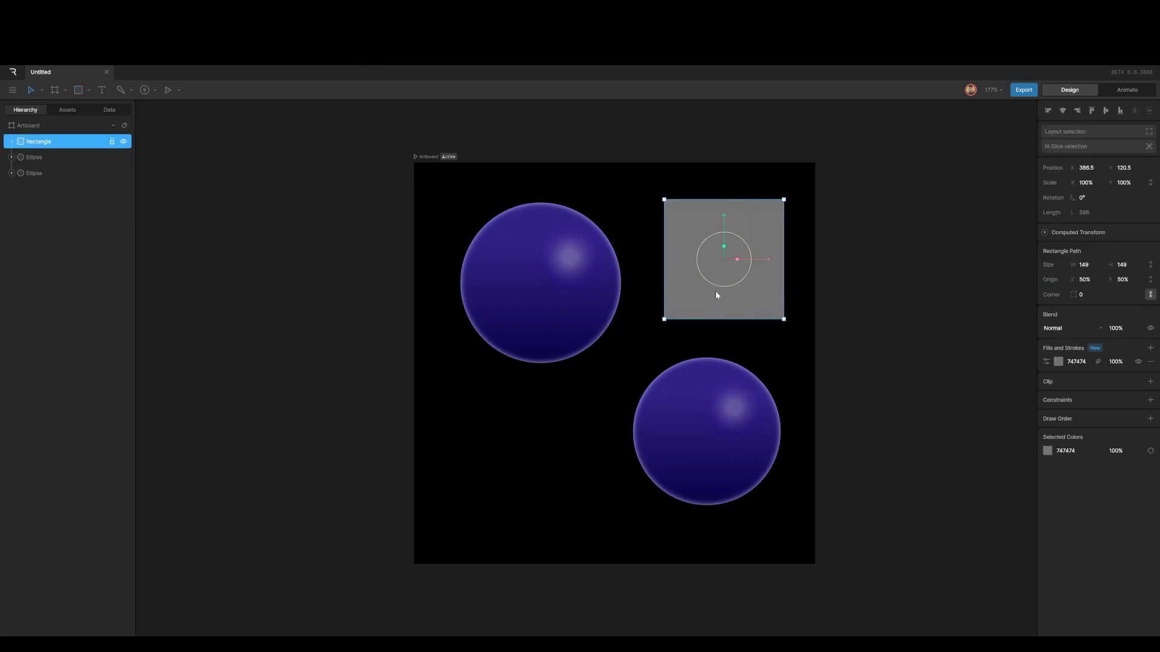
pyautogui.hotkey('ctrl', 'alt', 'v')
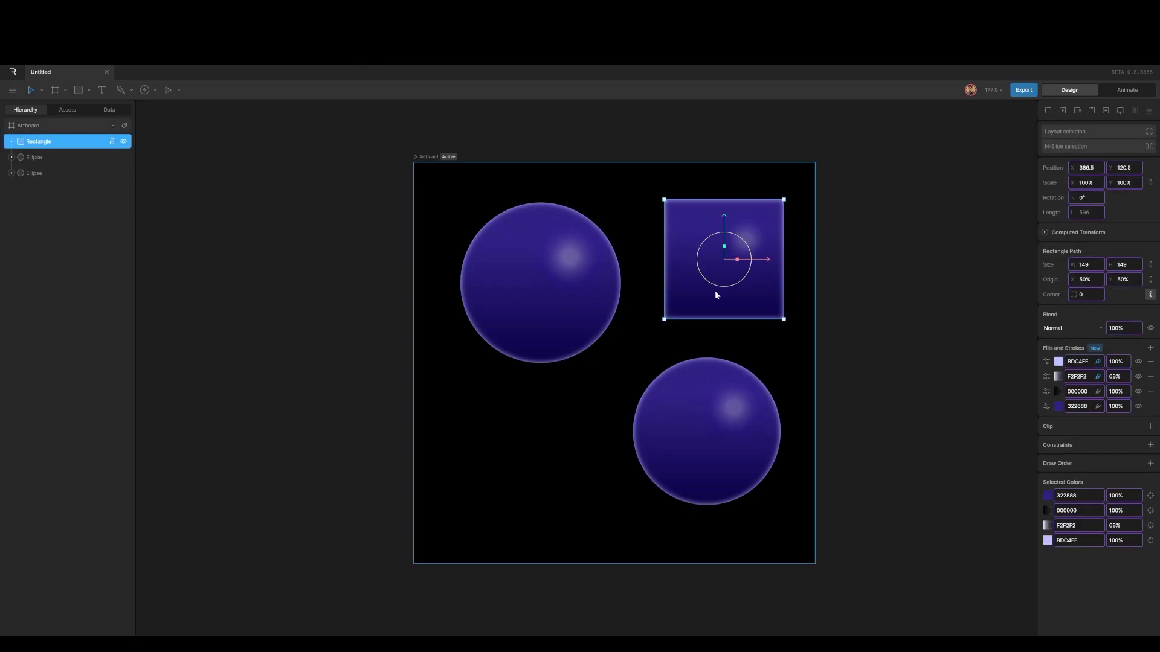
pyautogui.click(837, 278)
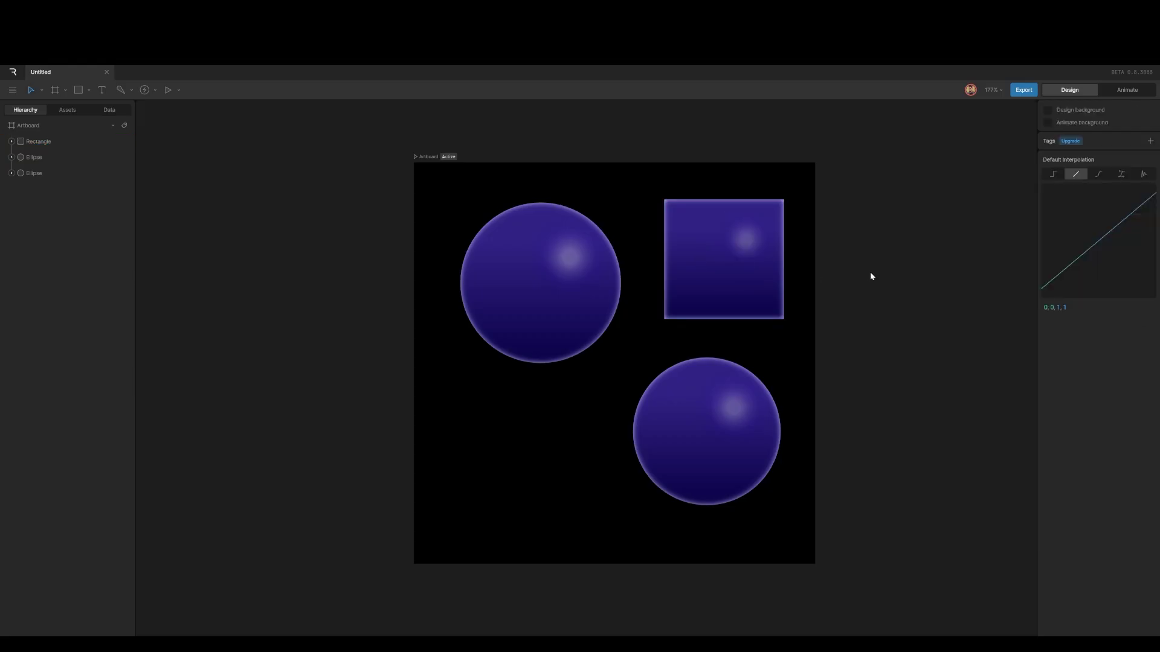
pyautogui.click(715, 283)
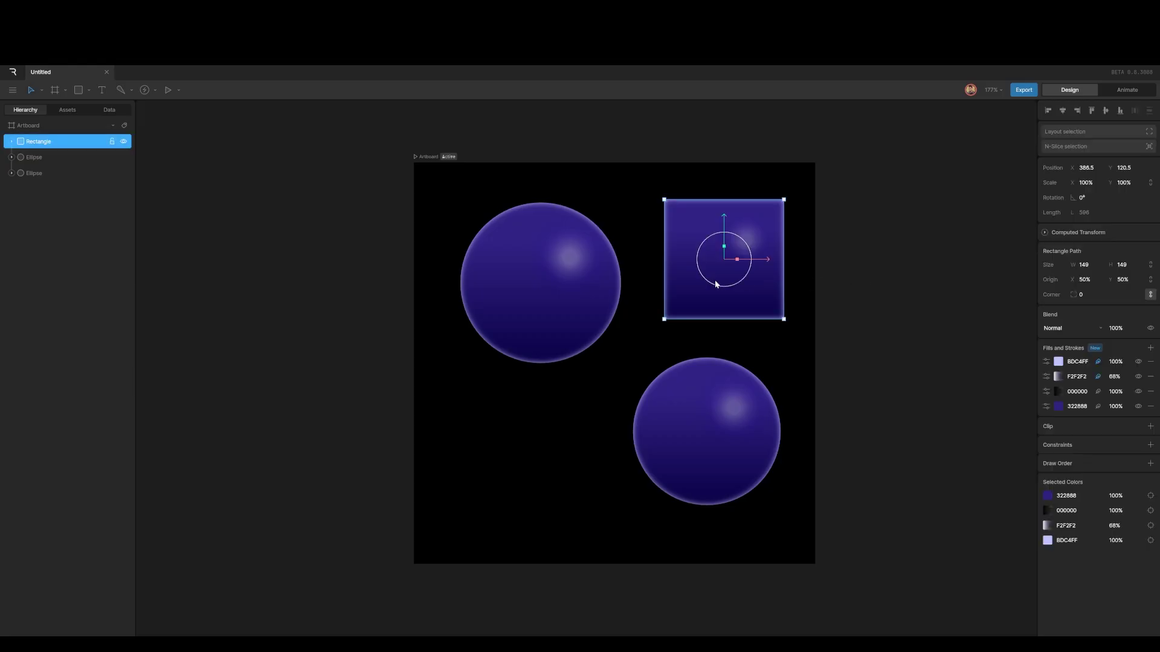
pyautogui.click(540, 281)
pyautogui.click(712, 433)
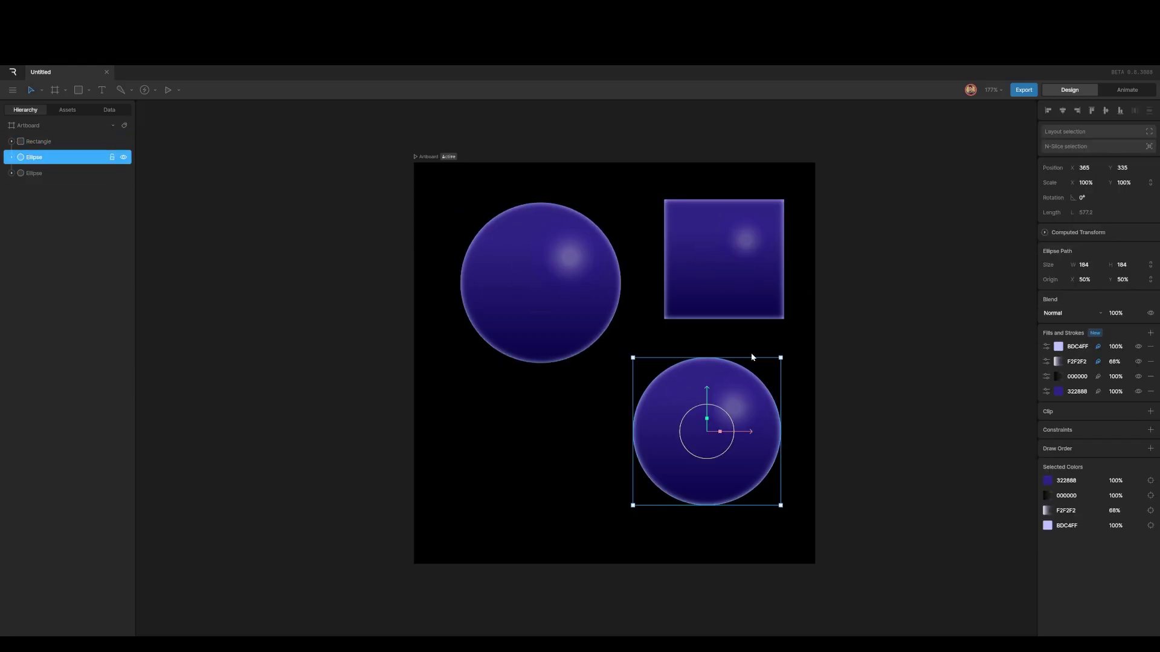
pyautogui.click(749, 294)
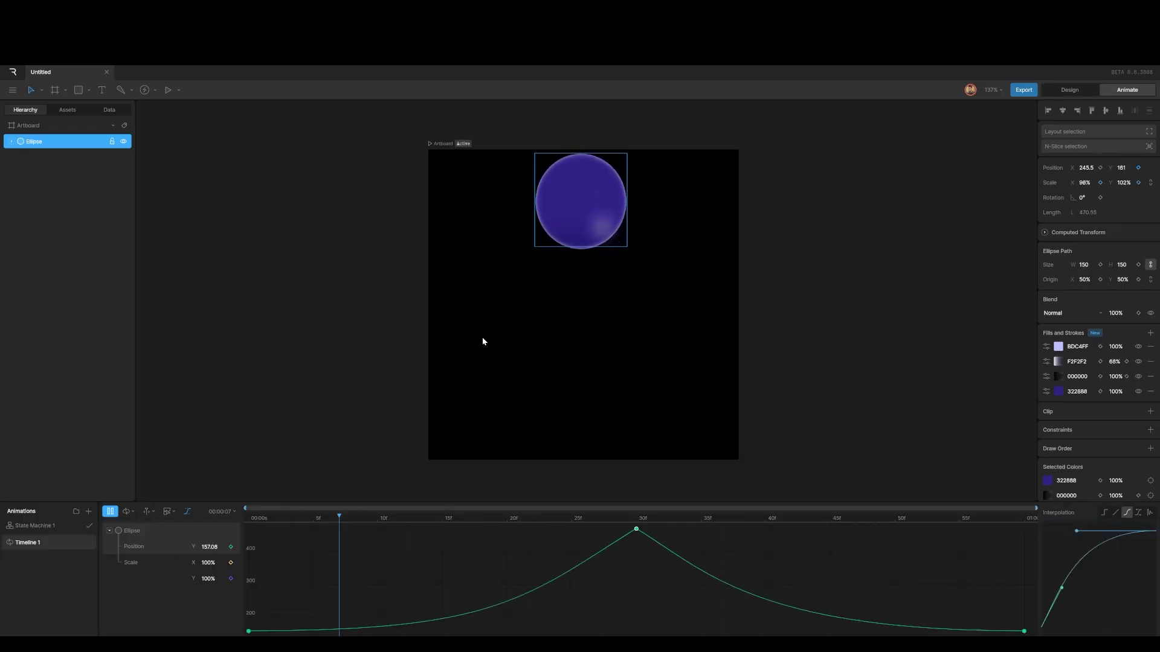
# Switch the timeline from the curve view to keyframes, pause playback, and select the first Position keyframe
pyautogui.click(187, 512)
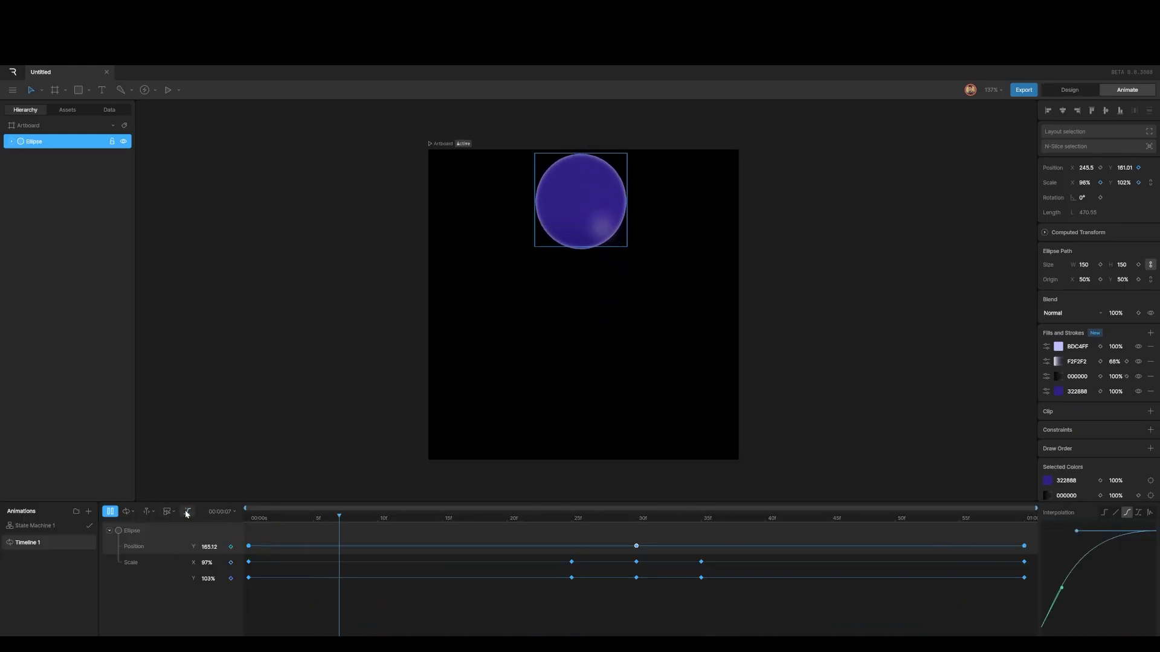
pyautogui.press('space')
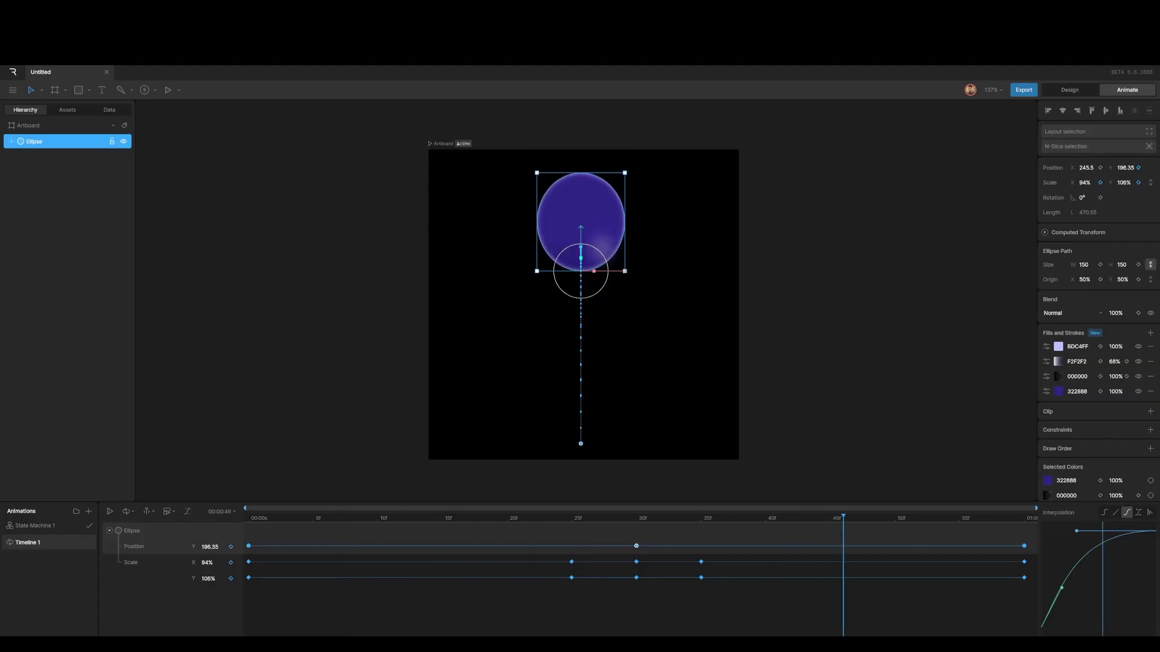
pyautogui.moveTo(849, 527); pyautogui.dragTo(570, 531)
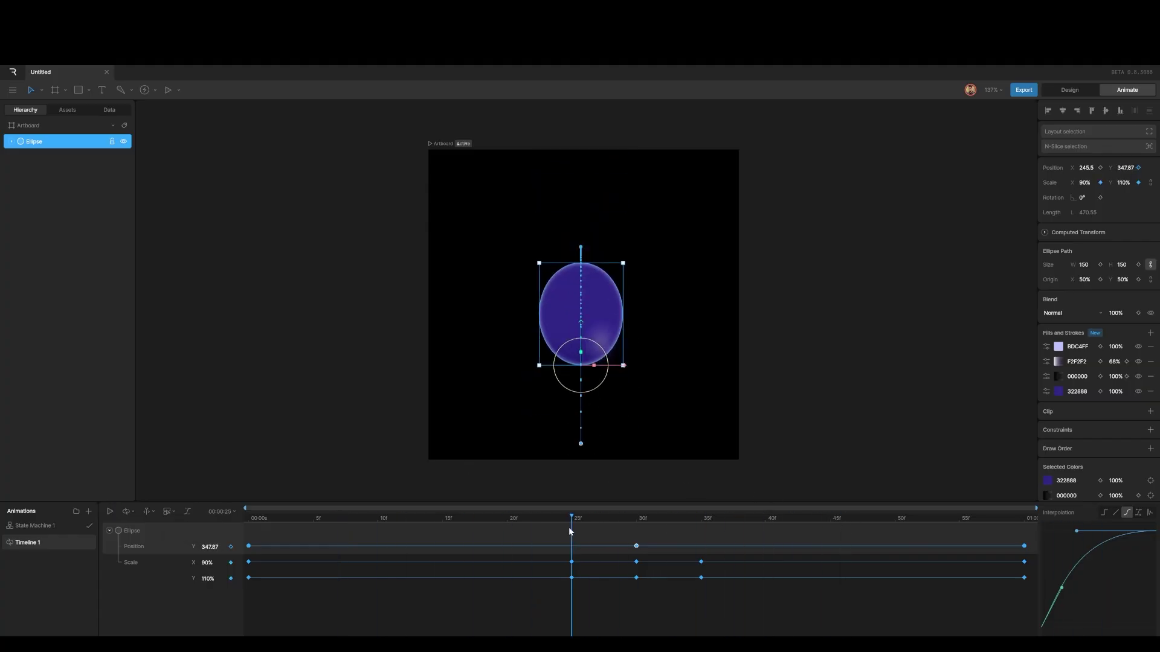
pyautogui.click(249, 546)
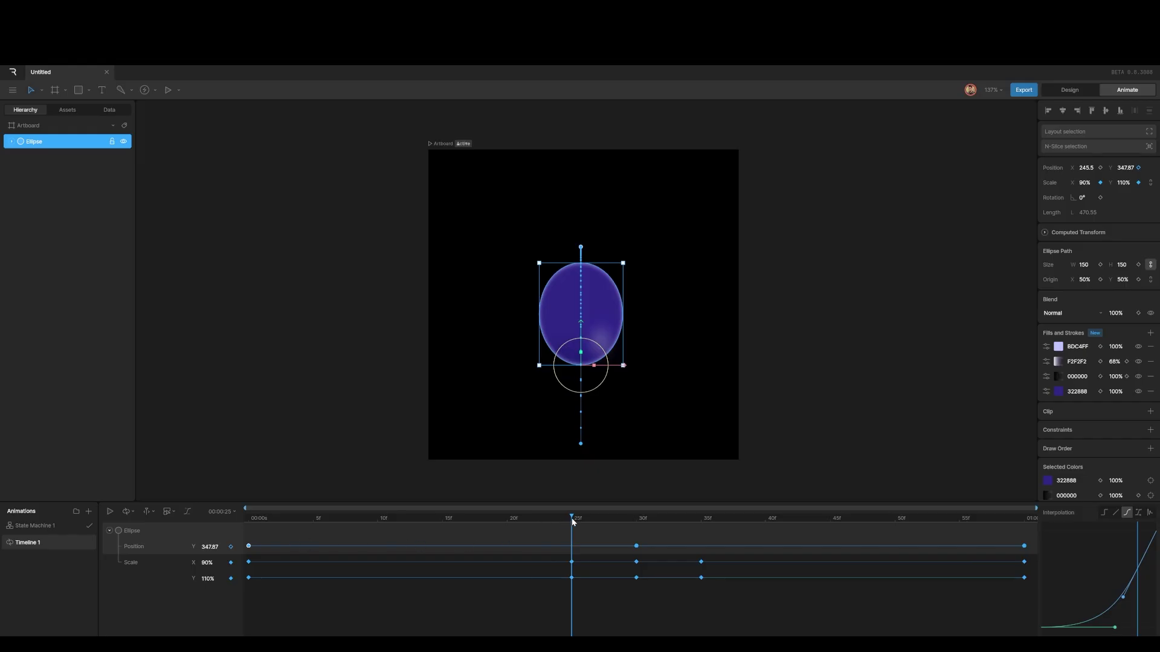
pyautogui.moveTo(571, 520); pyautogui.dragTo(242, 532)
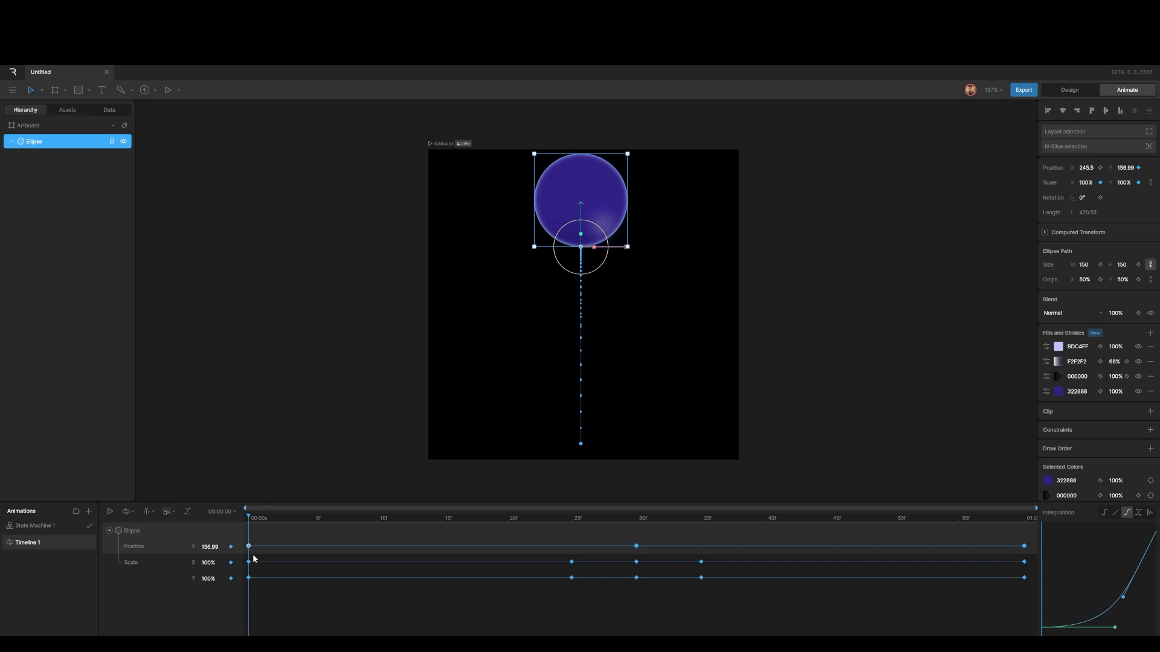
# Give the Scale keyframes at frame 0 cubic easing instead of linear
pyautogui.click(264, 531)
pyautogui.click(248, 546)
pyautogui.click(267, 596)
pyautogui.moveTo(269, 596); pyautogui.dragTo(244, 561)
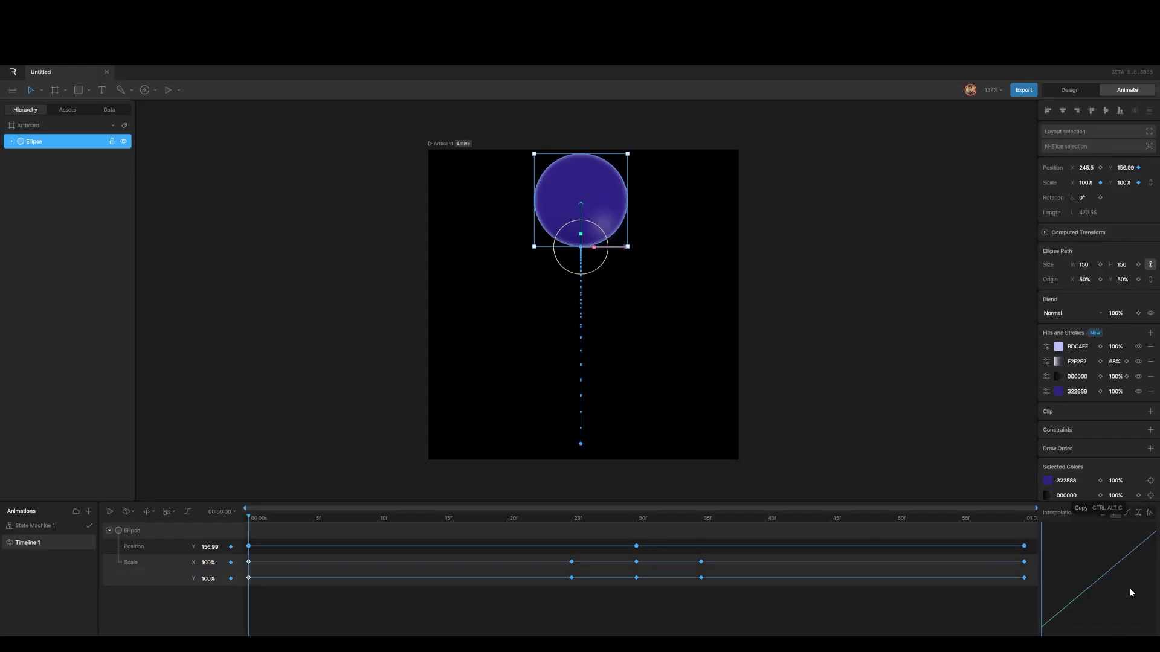
pyautogui.click(1127, 512)
# Preview the squash at frame 17, inspect the Scale keyframes at 30f and 35f, and play the bounce
pyautogui.moveTo(250, 518); pyautogui.dragTo(635, 560)
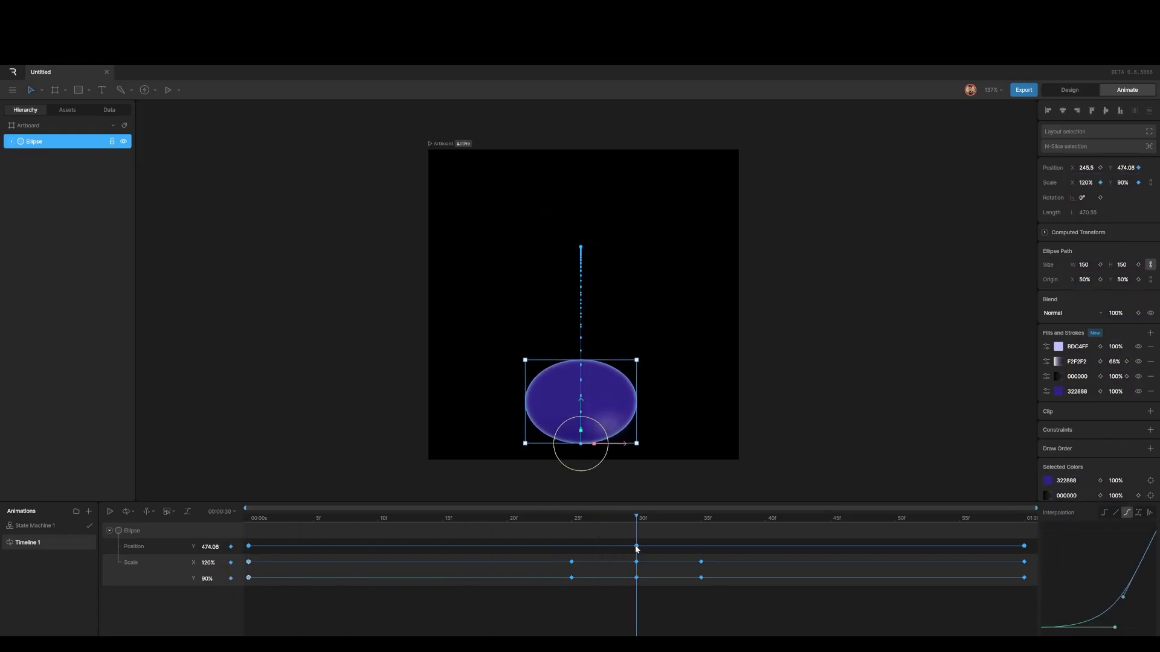
pyautogui.click(636, 547)
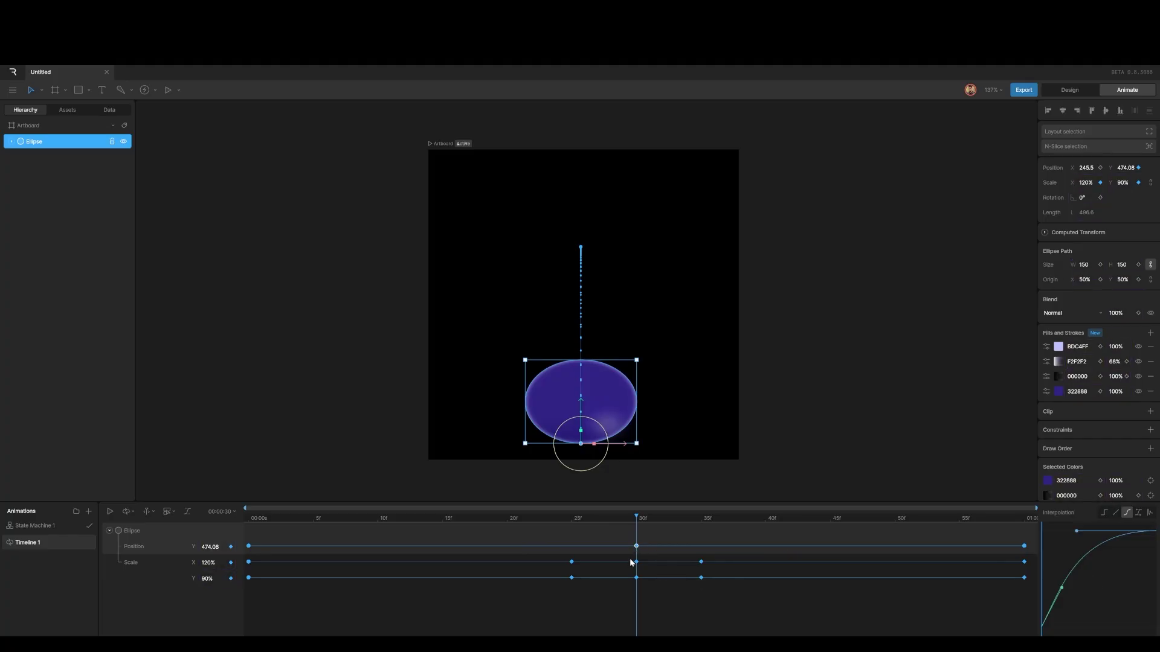
pyautogui.moveTo(691, 557); pyautogui.dragTo(711, 585)
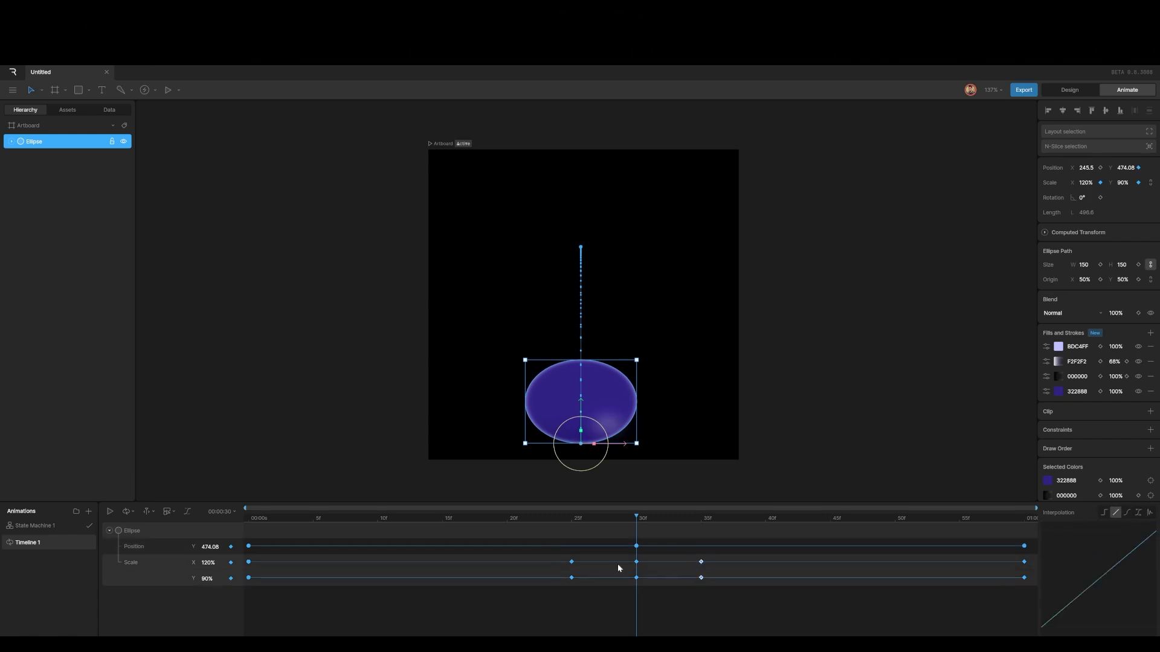
pyautogui.moveTo(625, 556); pyautogui.dragTo(643, 589)
pyautogui.moveTo(698, 554); pyautogui.dragTo(710, 594)
pyautogui.click(748, 584)
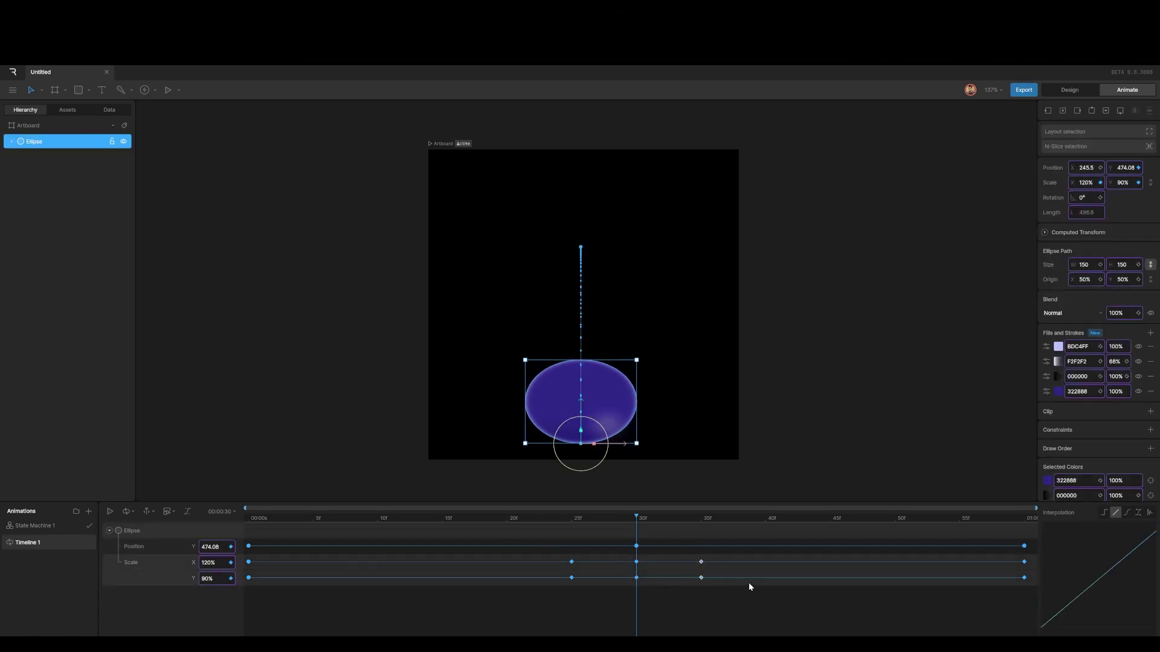
pyautogui.press('space')
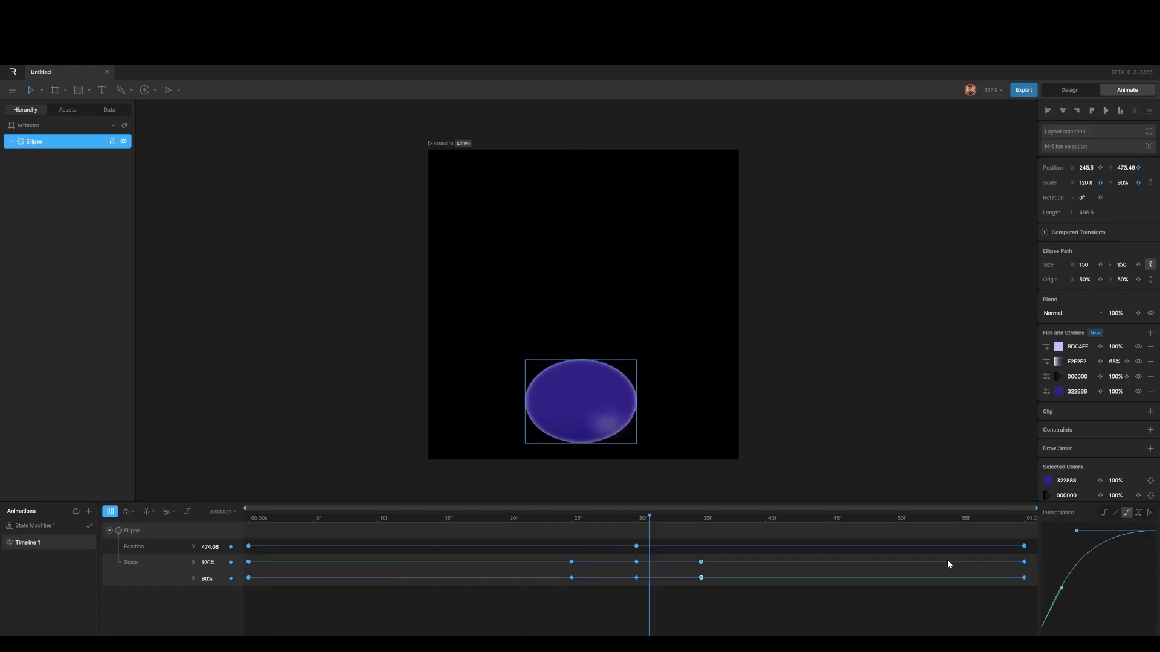
# Copy the frame-0 Scale keyframes' interpolation curve with Ctrl+Alt+C and paste it onto other keys
pyautogui.press('space')
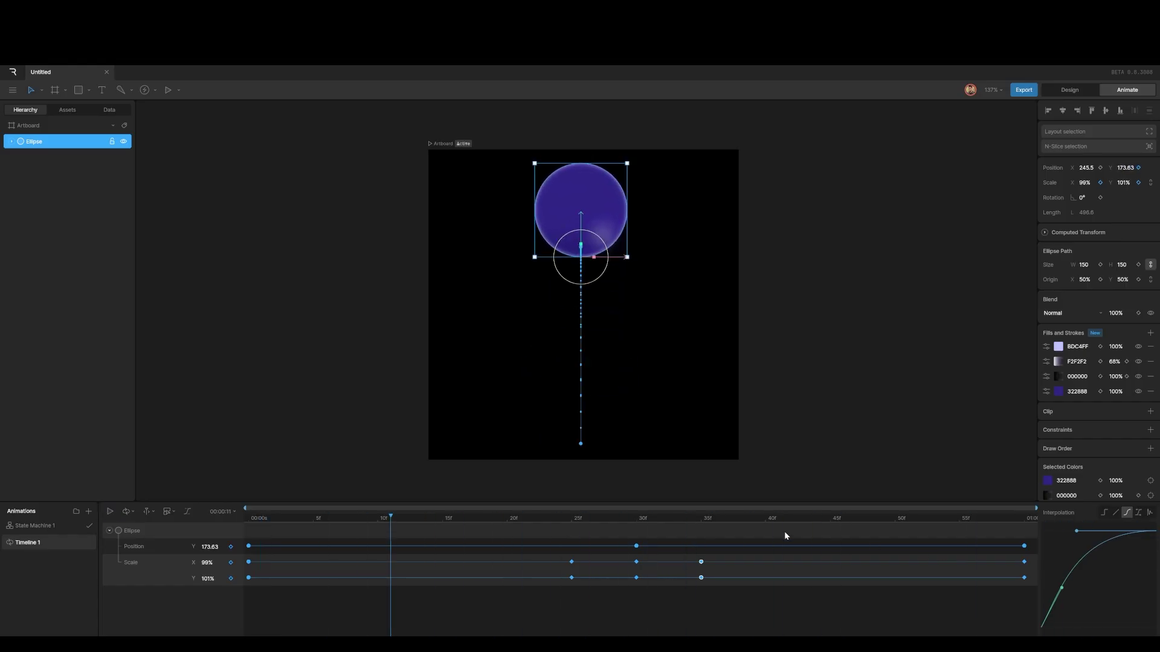
pyautogui.moveTo(391, 518); pyautogui.dragTo(234, 530)
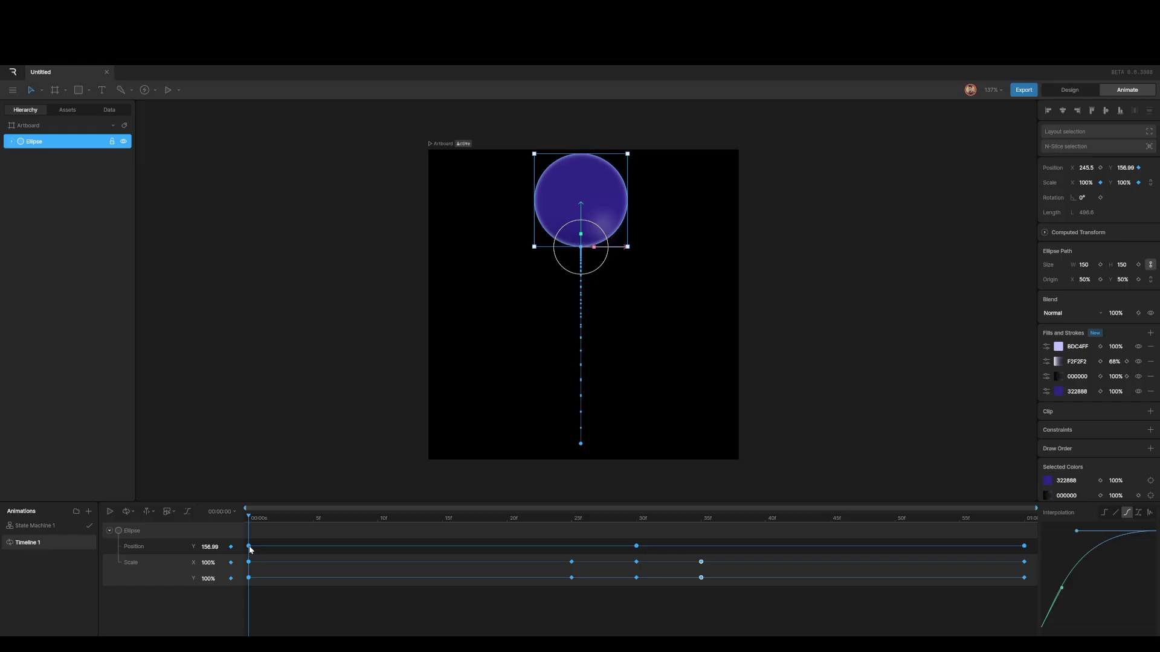
pyautogui.click(621, 552)
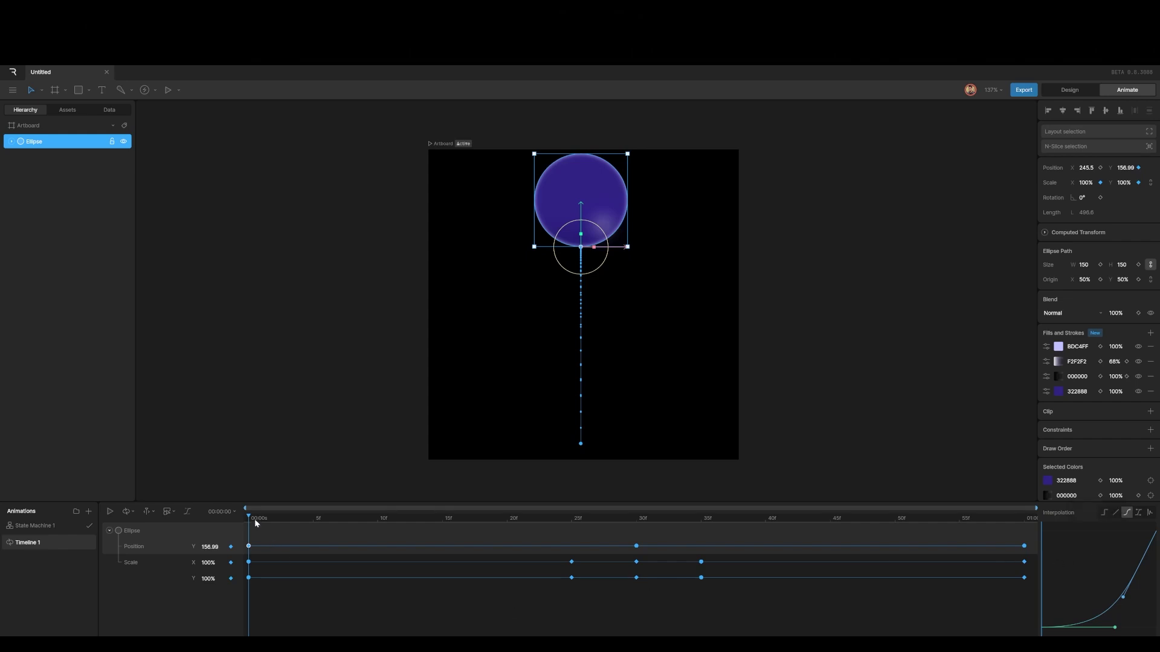
pyautogui.moveTo(270, 606); pyautogui.dragTo(245, 552)
pyautogui.hotkey('ctrl', 'alt', 'c')
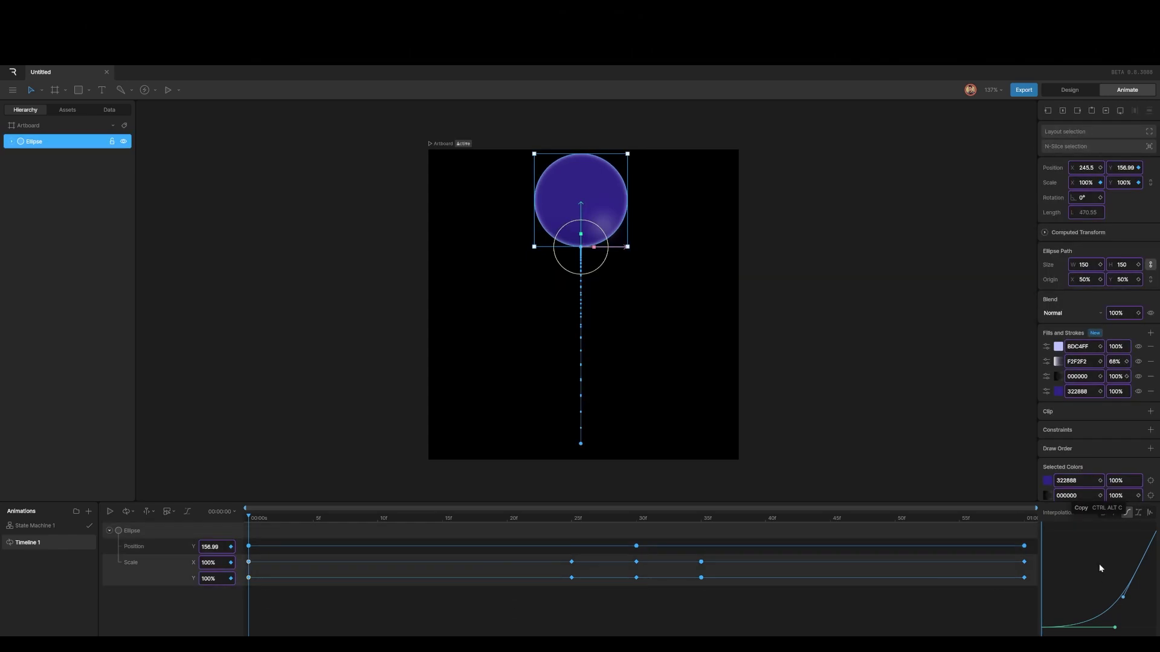
pyautogui.hotkey('ctrl', 'alt', 'v')
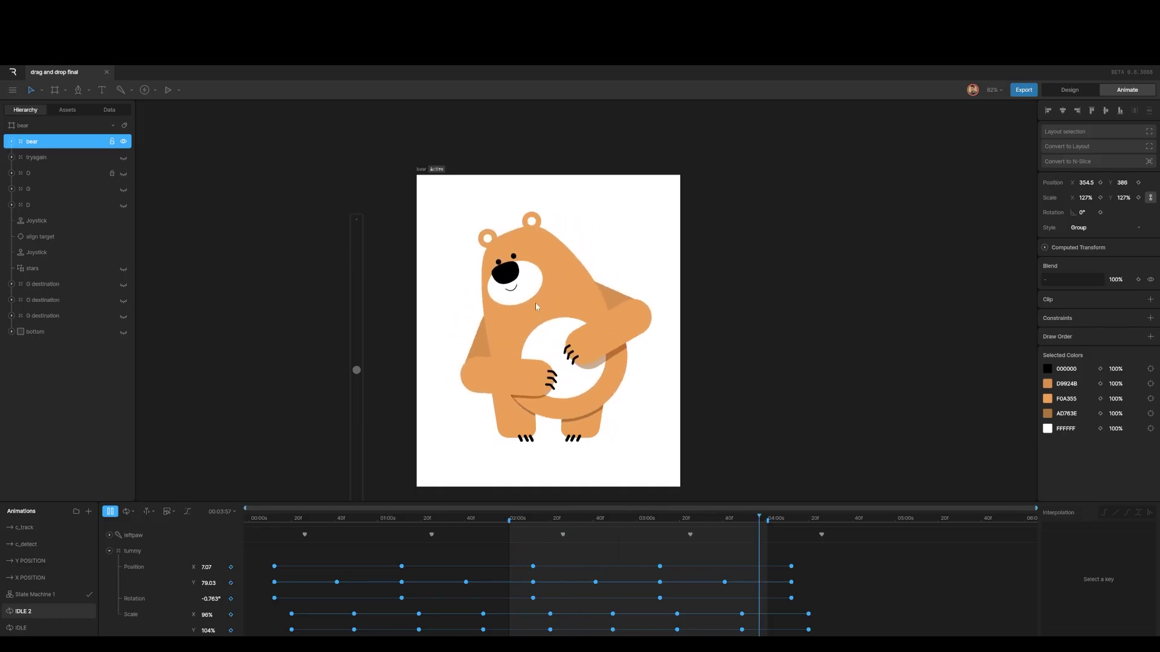
# Return to Design mode and select the whole bear group in the Hierarchy
pyautogui.click(1068, 92)
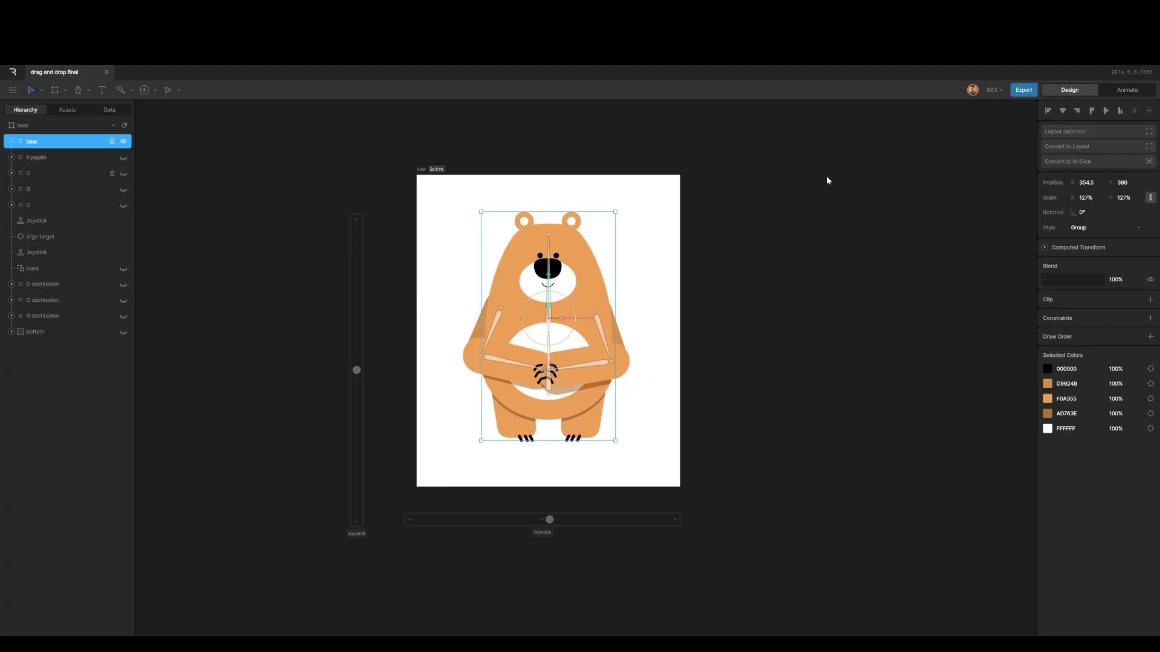
pyautogui.click(807, 188)
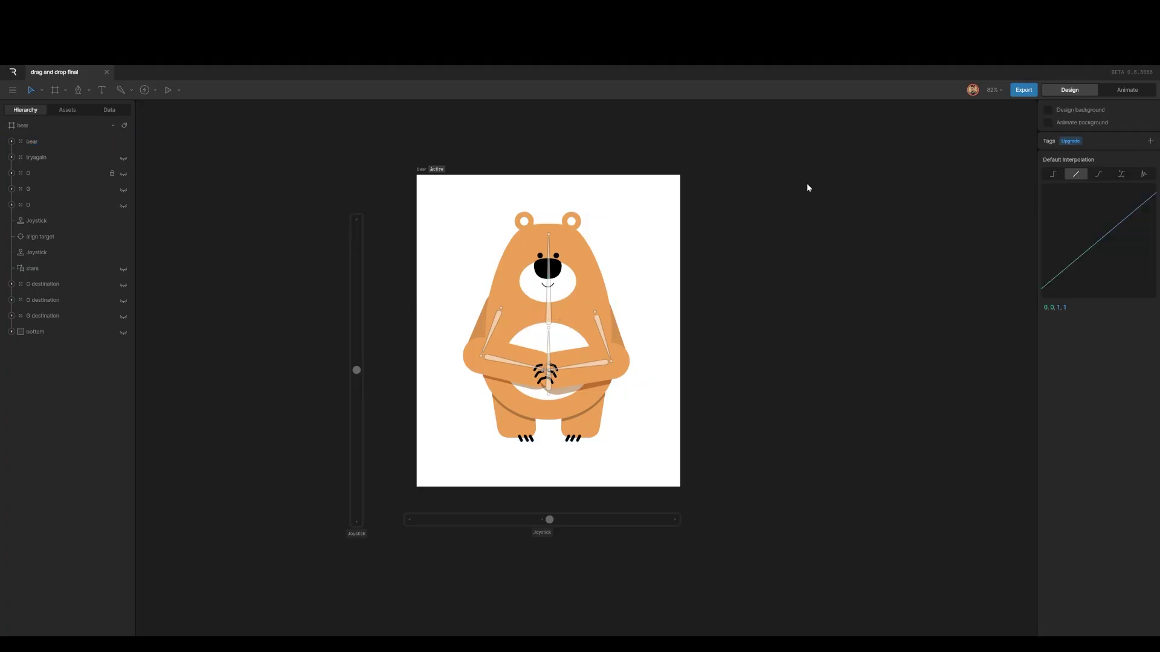
pyautogui.click(41, 143)
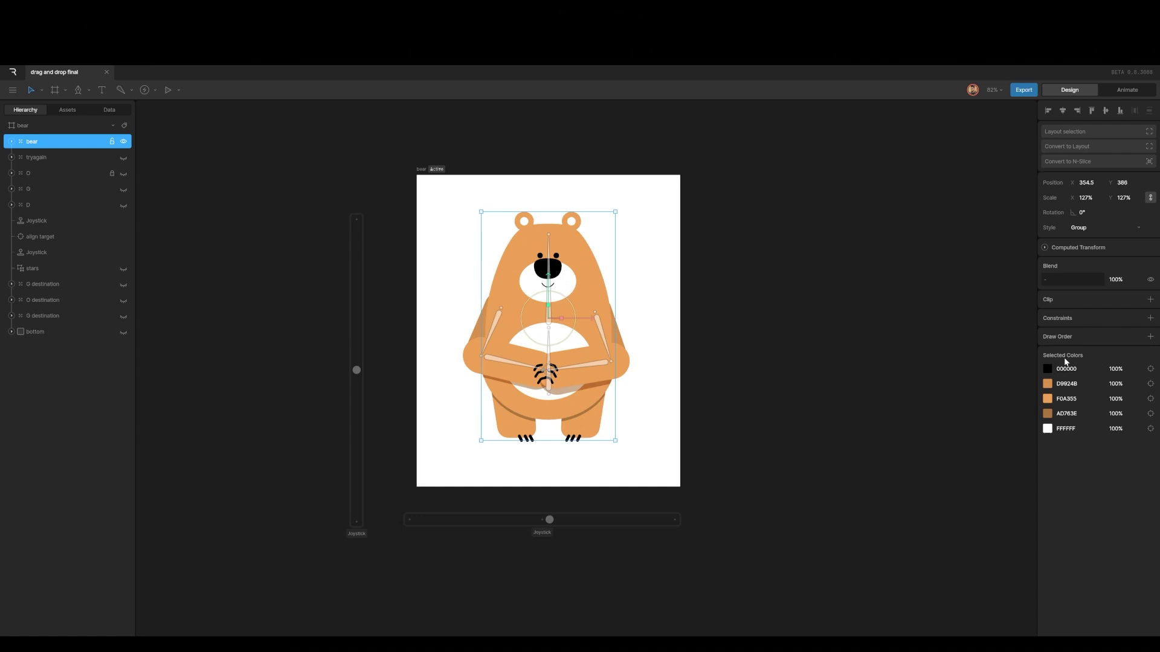
# Shift the bear's light orange body colour to blue 559AF0
pyautogui.click(1048, 400)
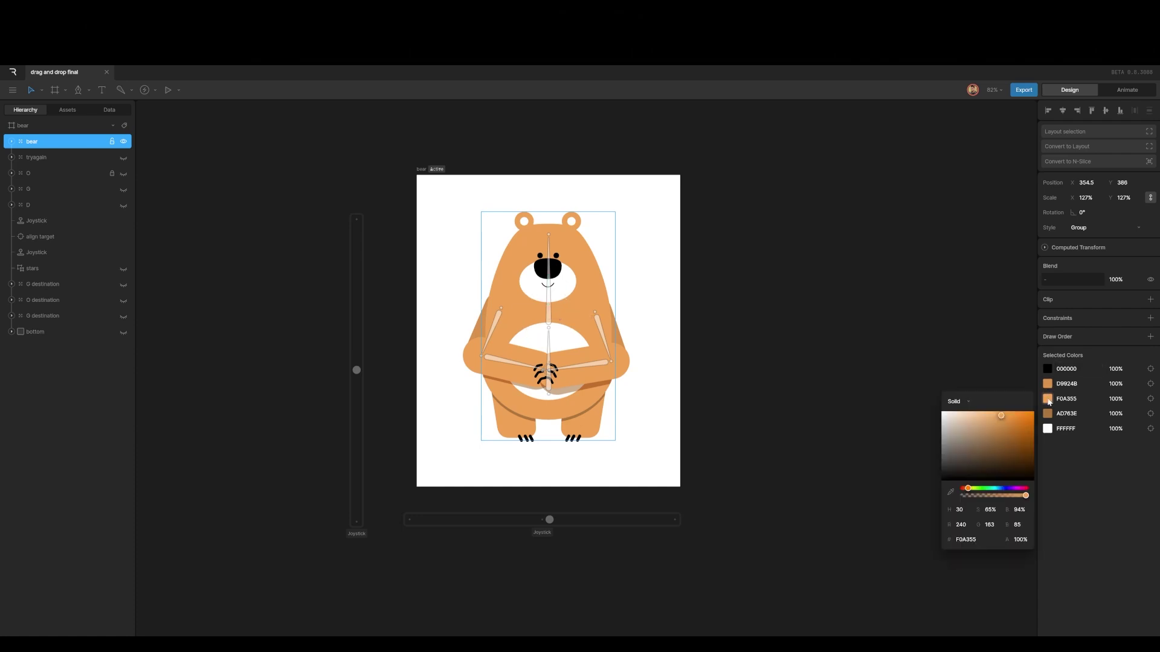
pyautogui.moveTo(968, 489); pyautogui.dragTo(1000, 490)
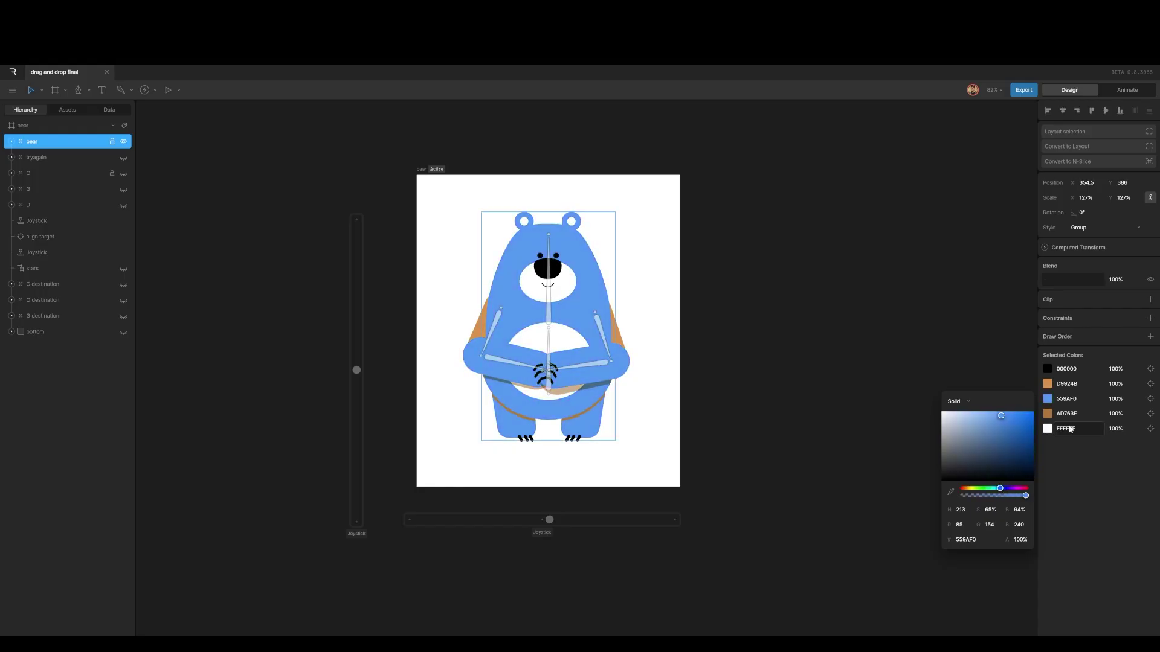
pyautogui.click(1075, 399)
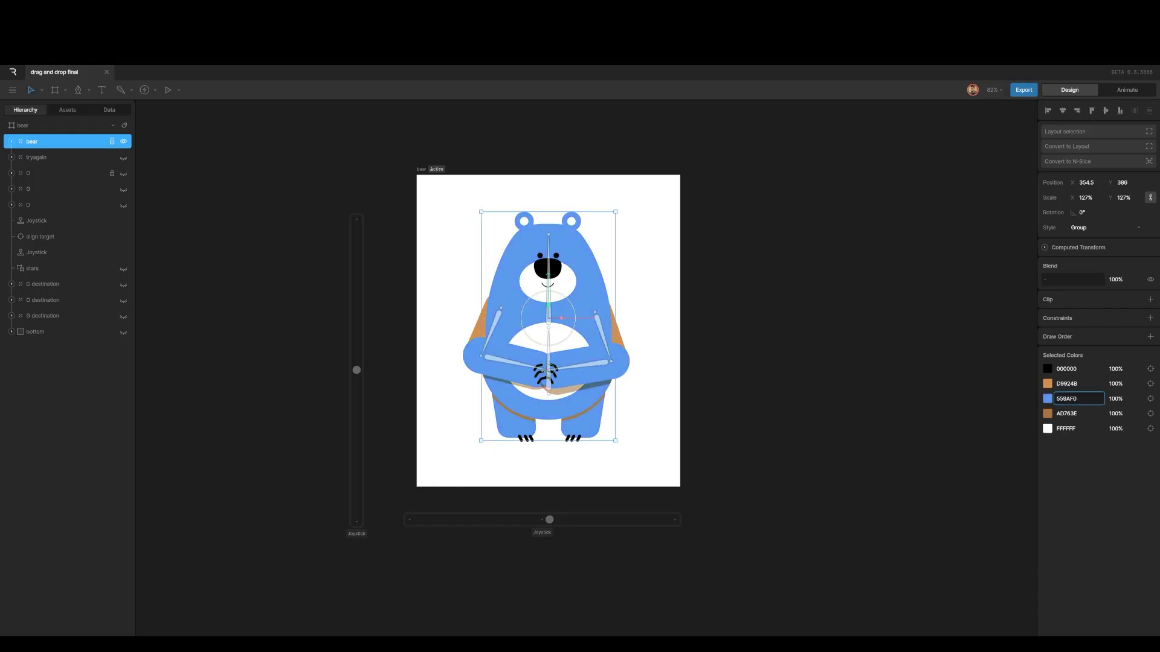
pyautogui.moveTo(1075, 399); pyautogui.dragTo(1057, 400)
pyautogui.hotkey('ctrl', 'c')
# Replace the darker orange D9924B with 559AF0, then darken it to 407BC4
pyautogui.click(1048, 385)
pyautogui.click(970, 529)
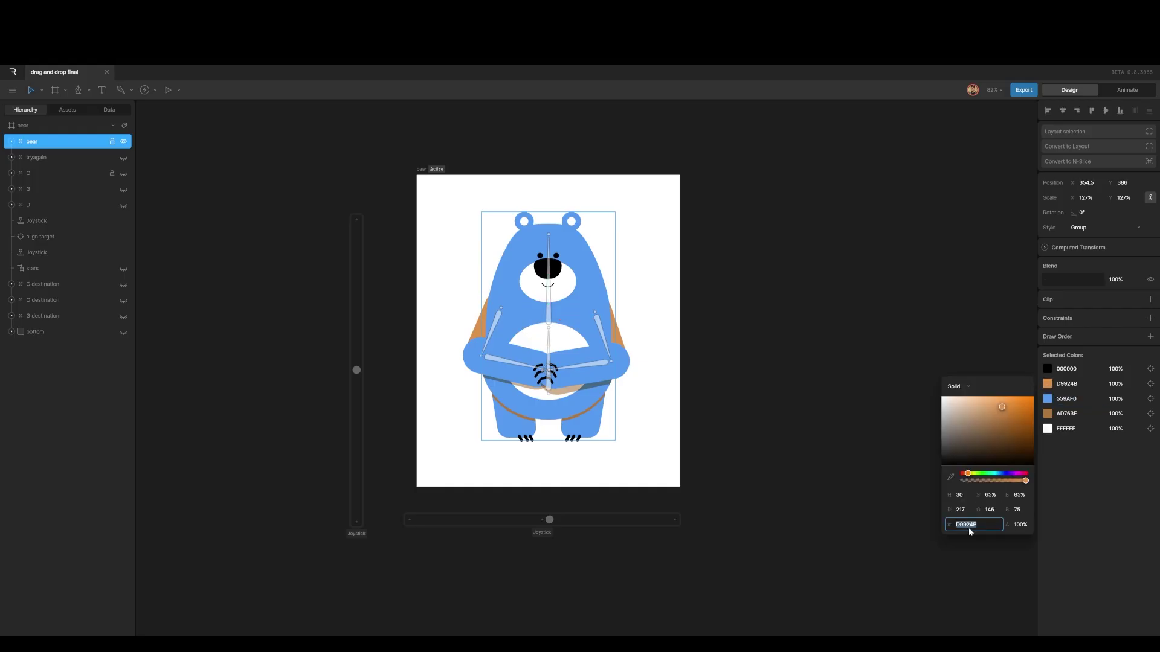
pyautogui.write('559AF0')
pyautogui.click(1006, 382)
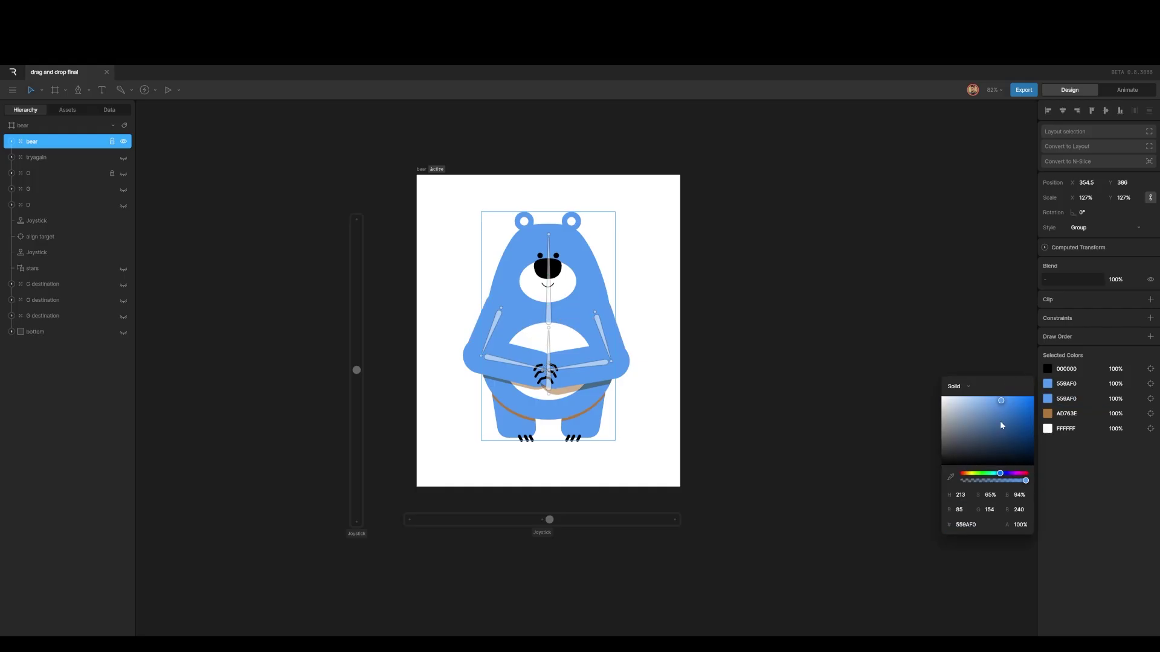
pyautogui.moveTo(1003, 405); pyautogui.dragTo(1003, 412)
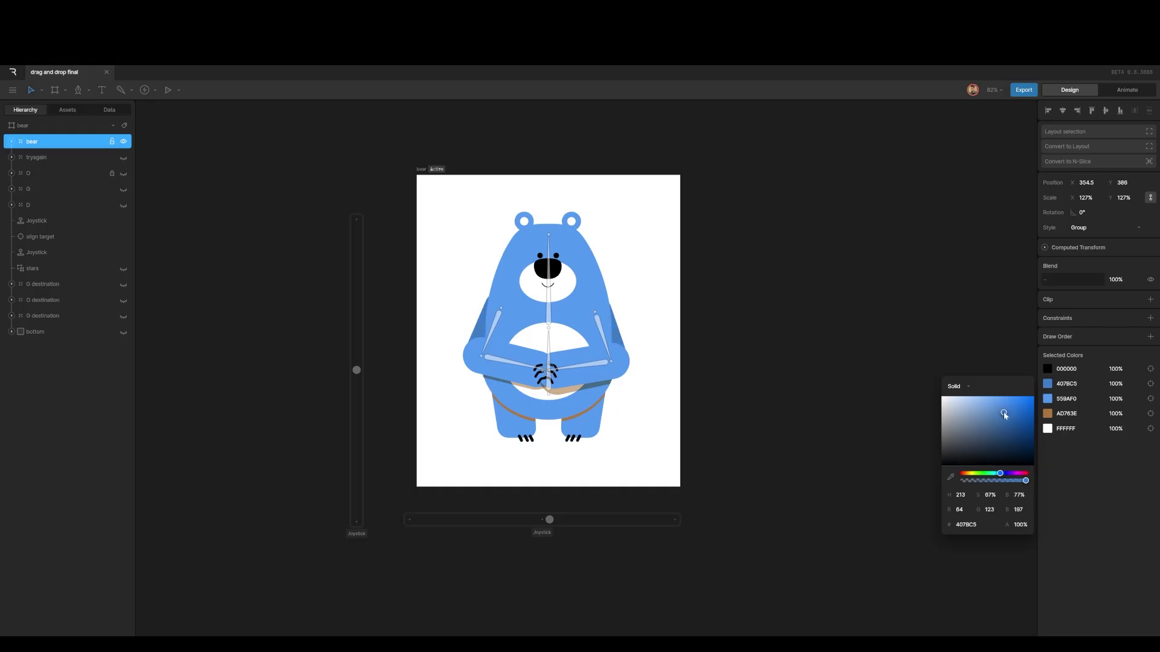
# Replace the brown AD763E legs colour with 559AF0, darkened to 3B69A3
pyautogui.click(1048, 416)
pyautogui.click(966, 555)
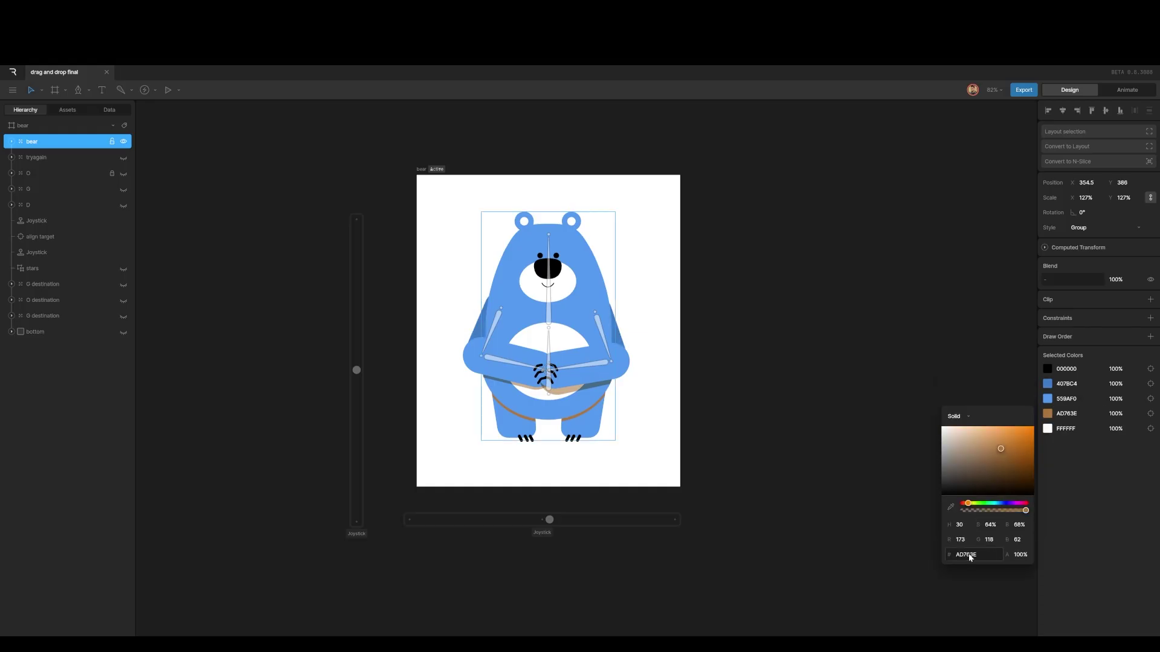
pyautogui.hotkey('ctrl', 'v')
pyautogui.press('Return')
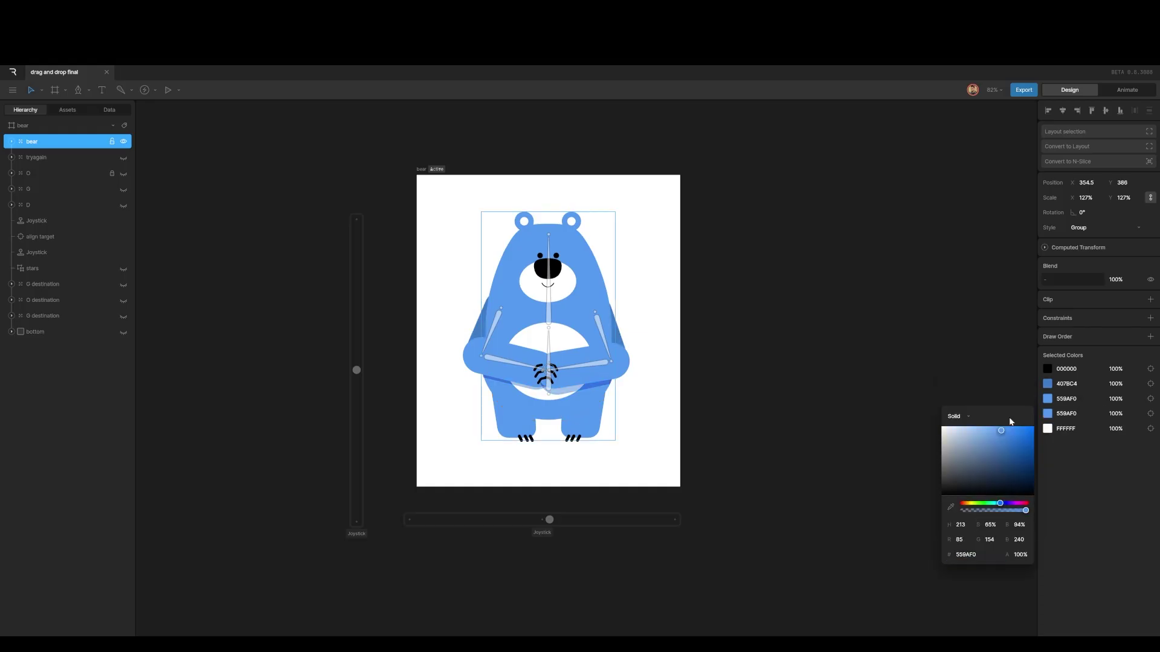
pyautogui.moveTo(1000, 431); pyautogui.dragTo(1001, 451)
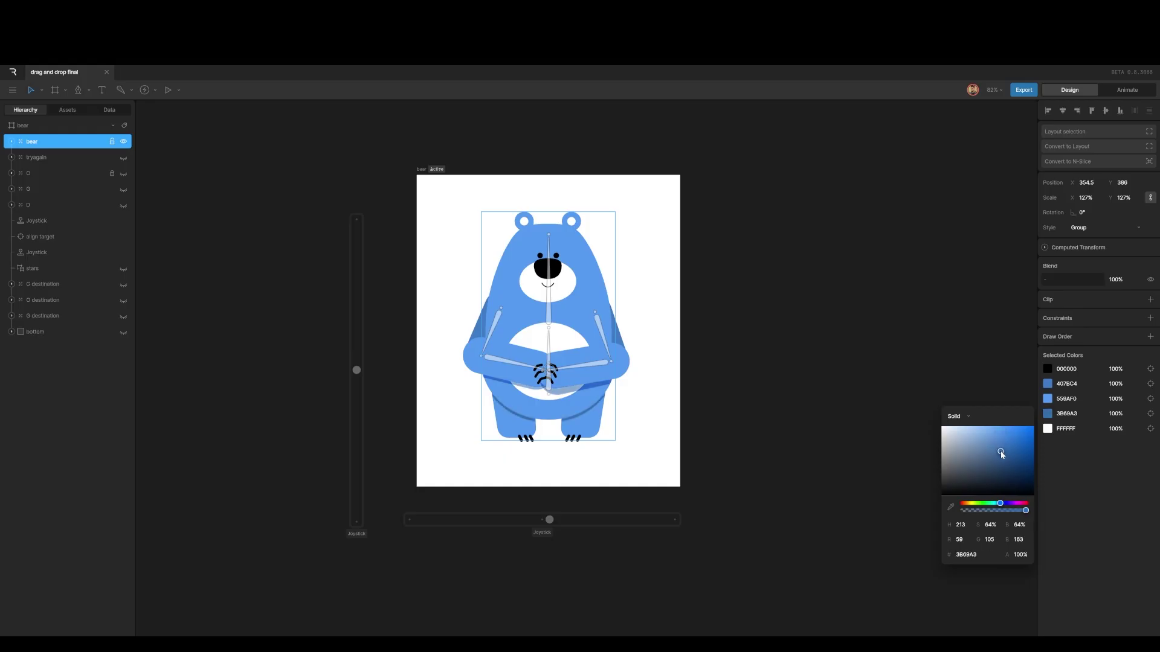
# Turn the bear's white FFFFFF areas into a bright, saturated cyan
pyautogui.click(1048, 430)
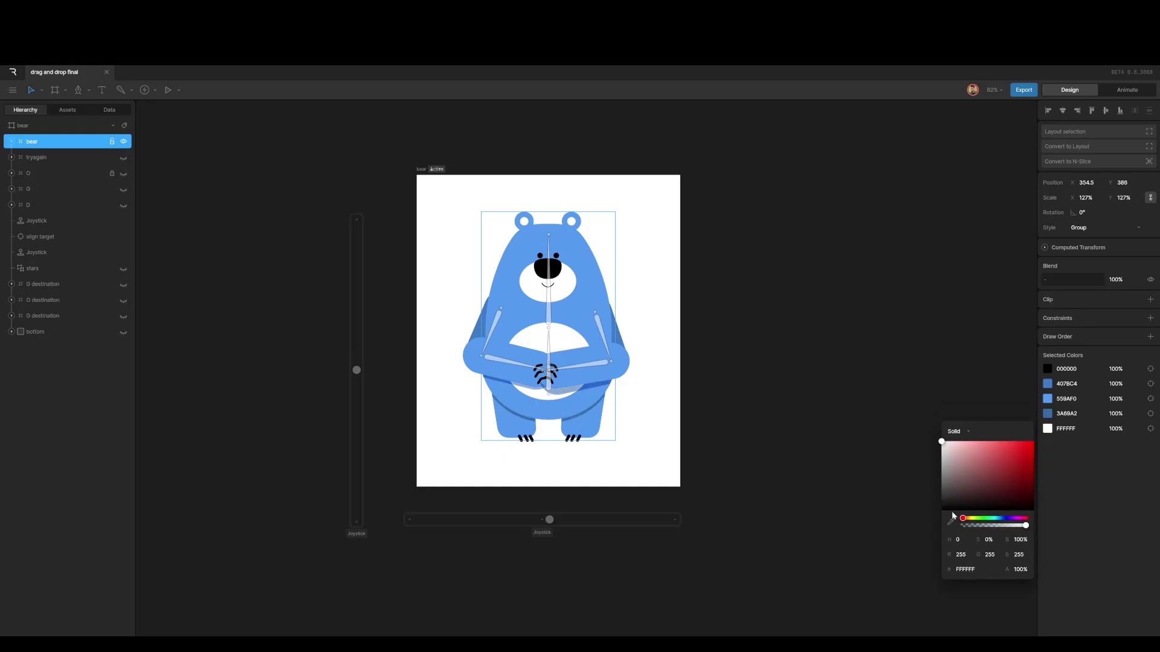
pyautogui.moveTo(964, 522); pyautogui.dragTo(985, 522)
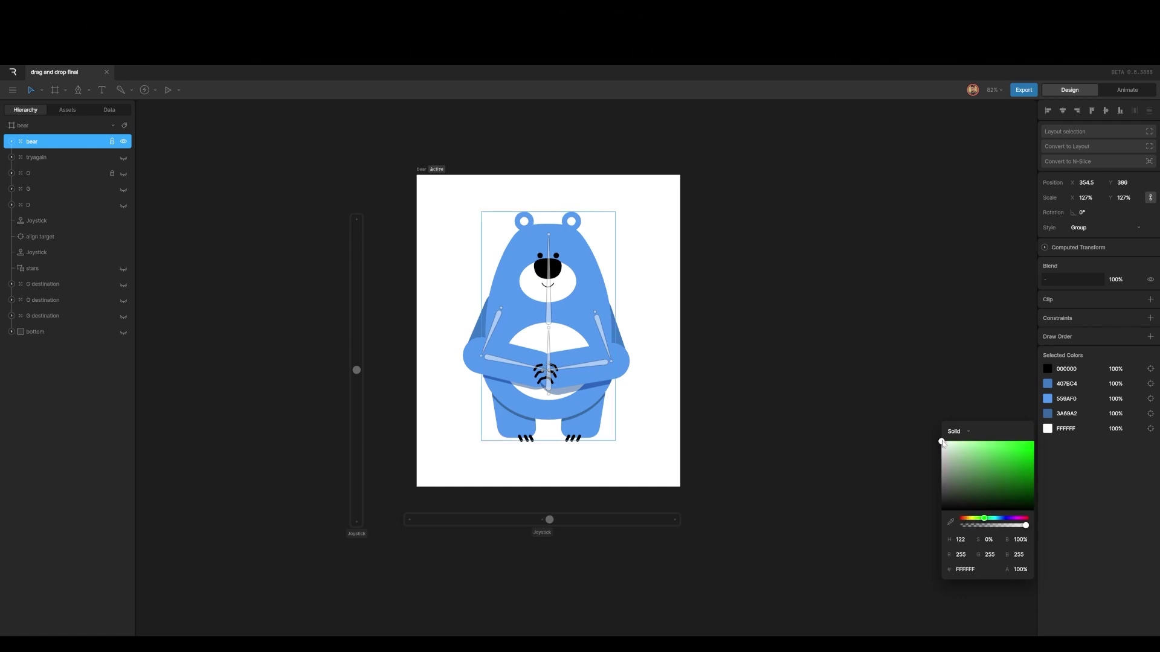
pyautogui.moveTo(942, 443); pyautogui.dragTo(1002, 459)
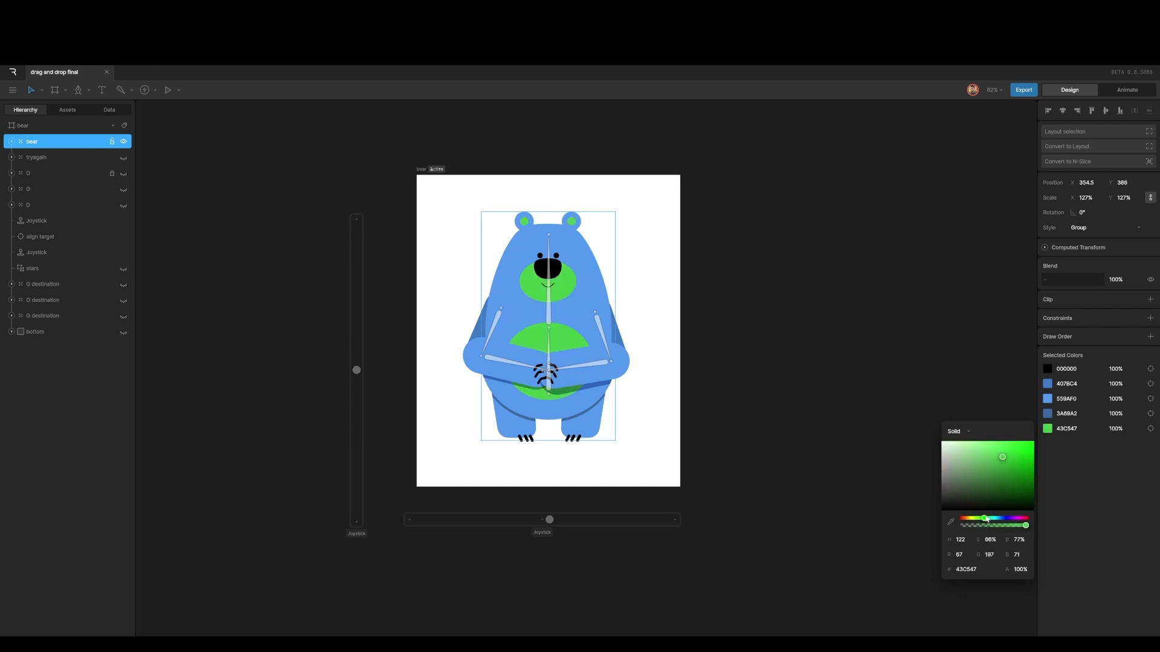
pyautogui.moveTo(986, 521); pyautogui.dragTo(993, 518)
pyautogui.moveTo(999, 469); pyautogui.dragTo(1016, 442)
# Deselect the bear, switch to Animate mode, and play the animation
pyautogui.click(806, 390)
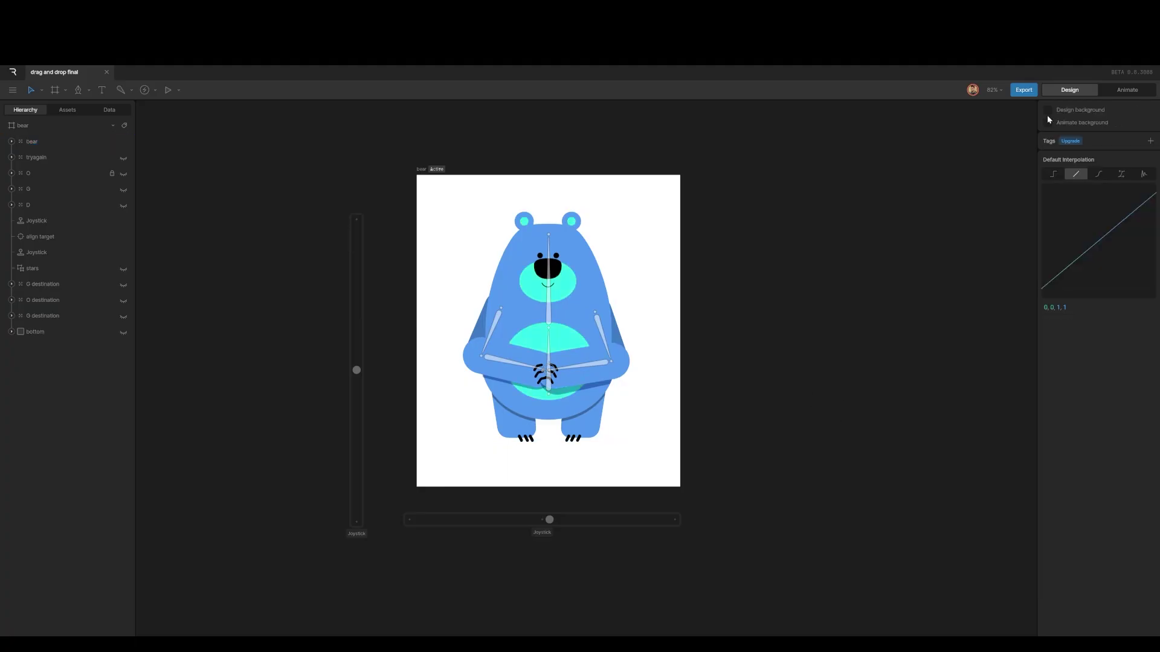
pyautogui.click(1127, 89)
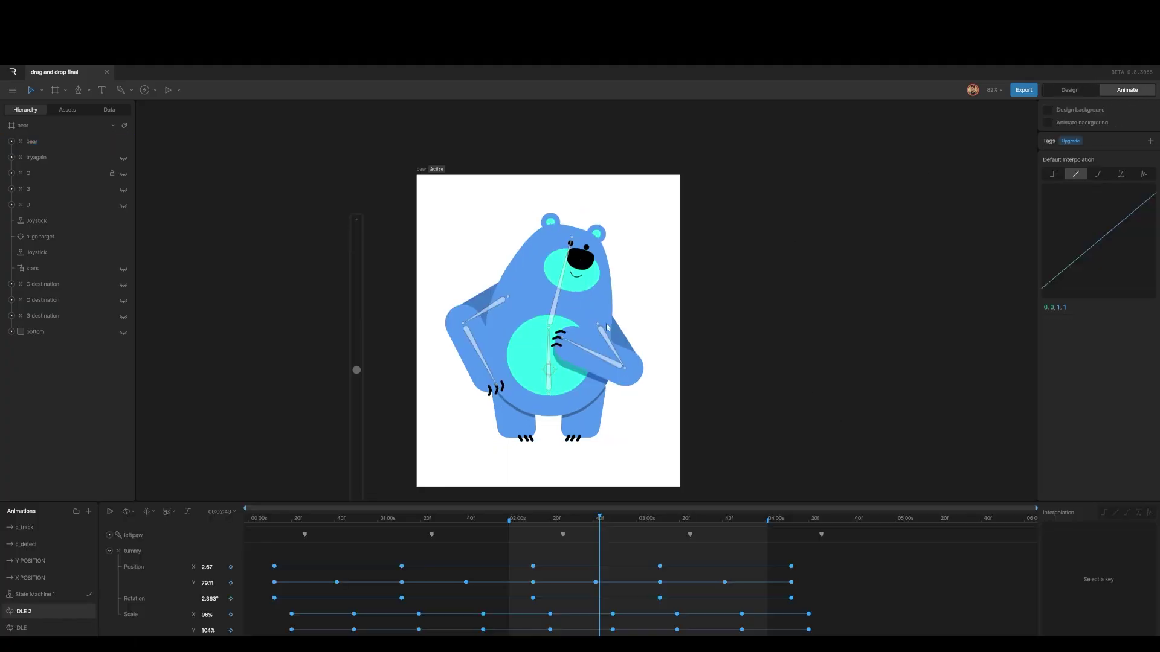
pyautogui.click(109, 512)
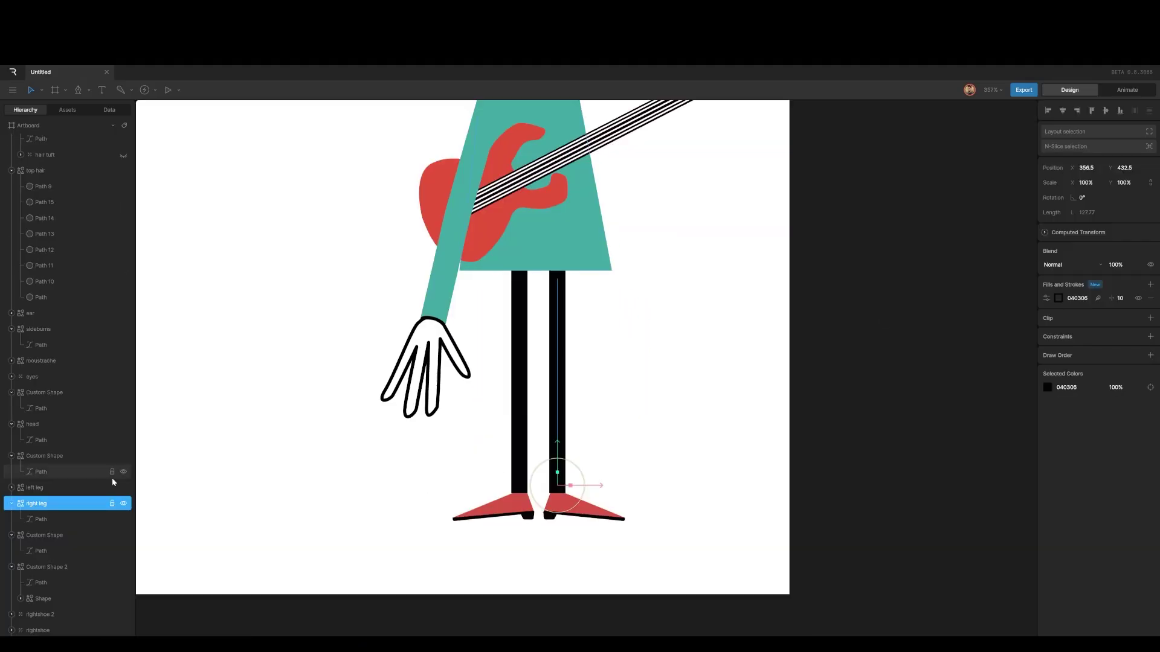
# Adjust the bottom point of the right leg's path
pyautogui.click(39, 519)
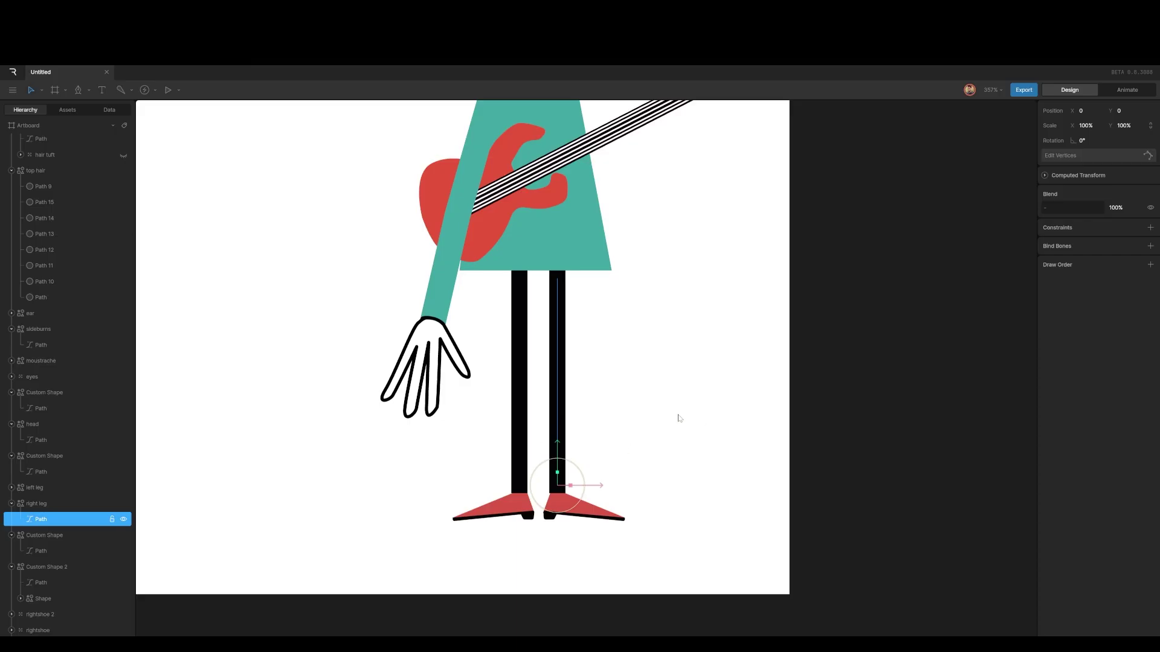
pyautogui.click(1063, 156)
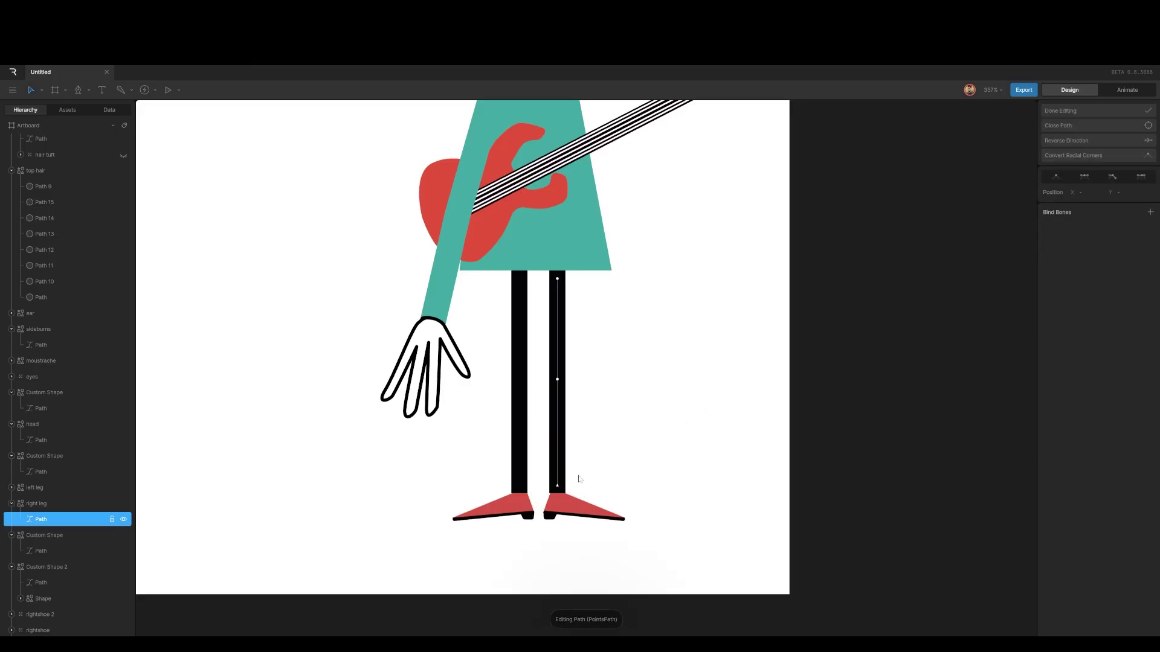
pyautogui.moveTo(556, 487); pyautogui.dragTo(558, 459)
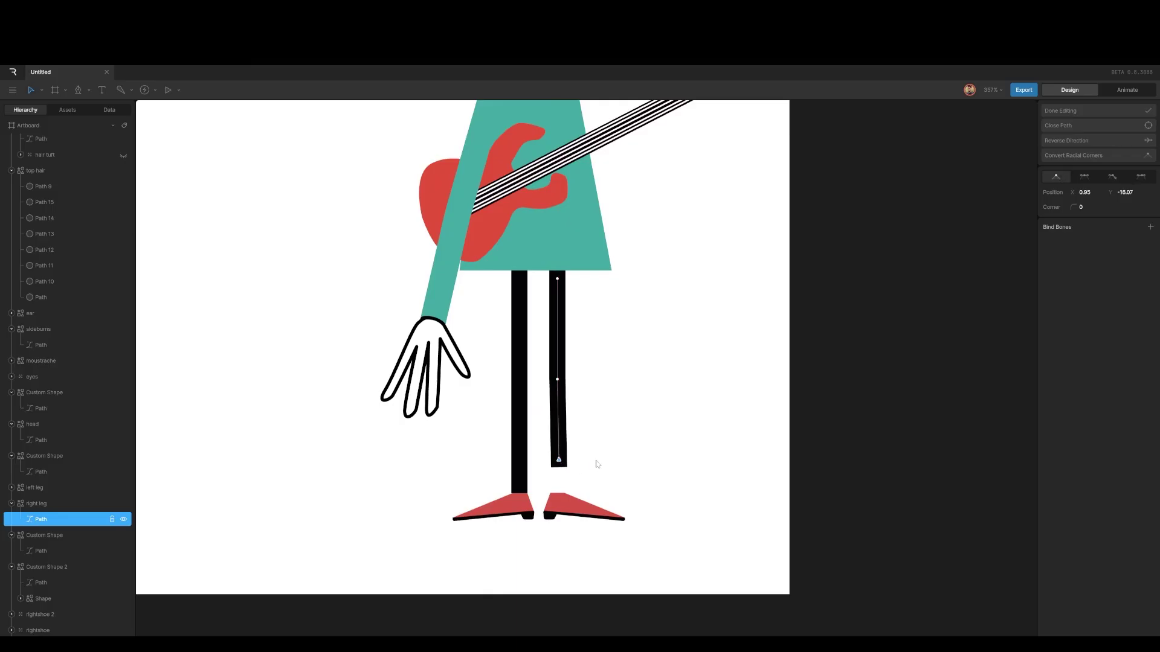
pyautogui.click(1064, 110)
# Add a second white stroke to the right leg group and make it dashed
pyautogui.click(559, 394)
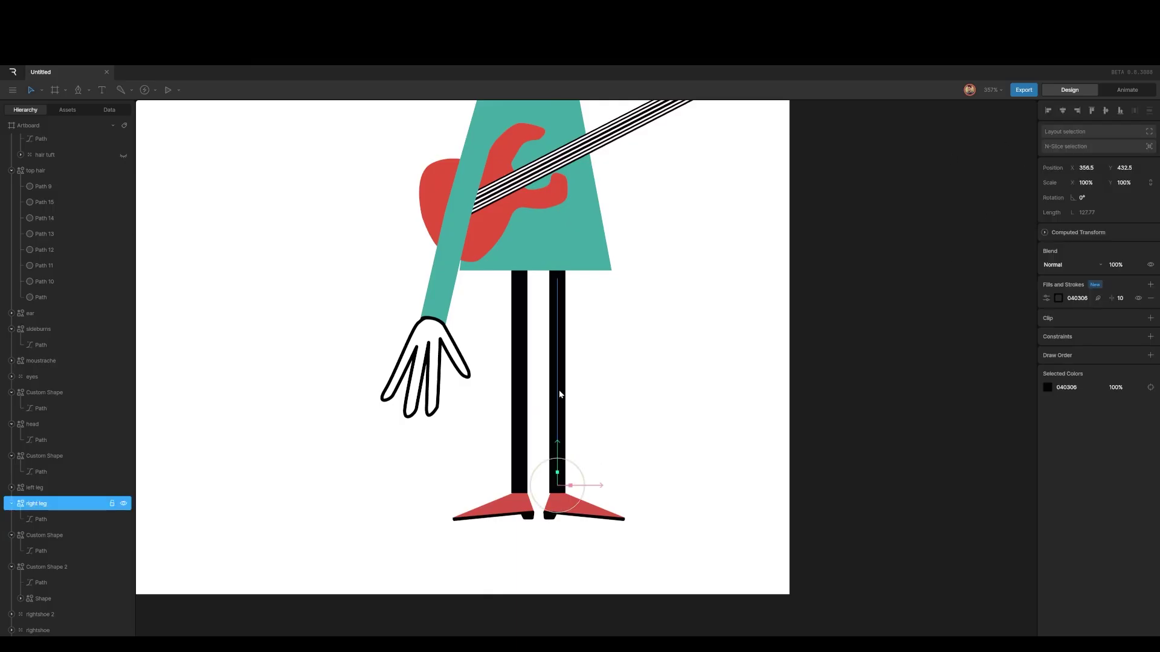
pyautogui.click(1151, 285)
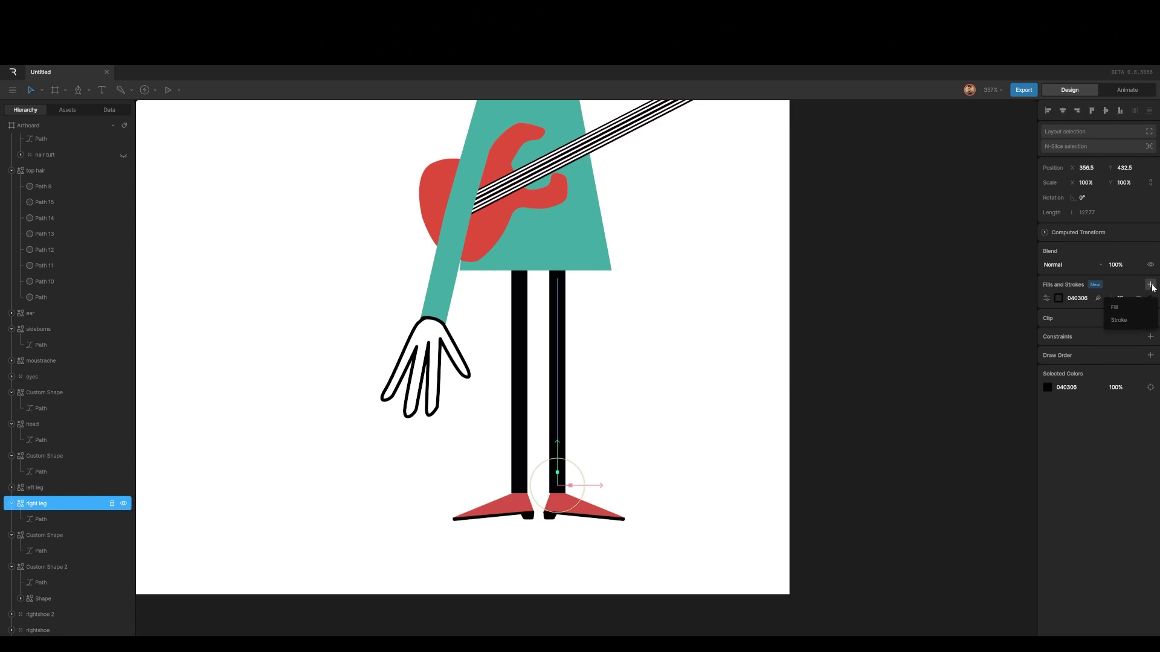
pyautogui.click(1145, 317)
pyautogui.click(1046, 298)
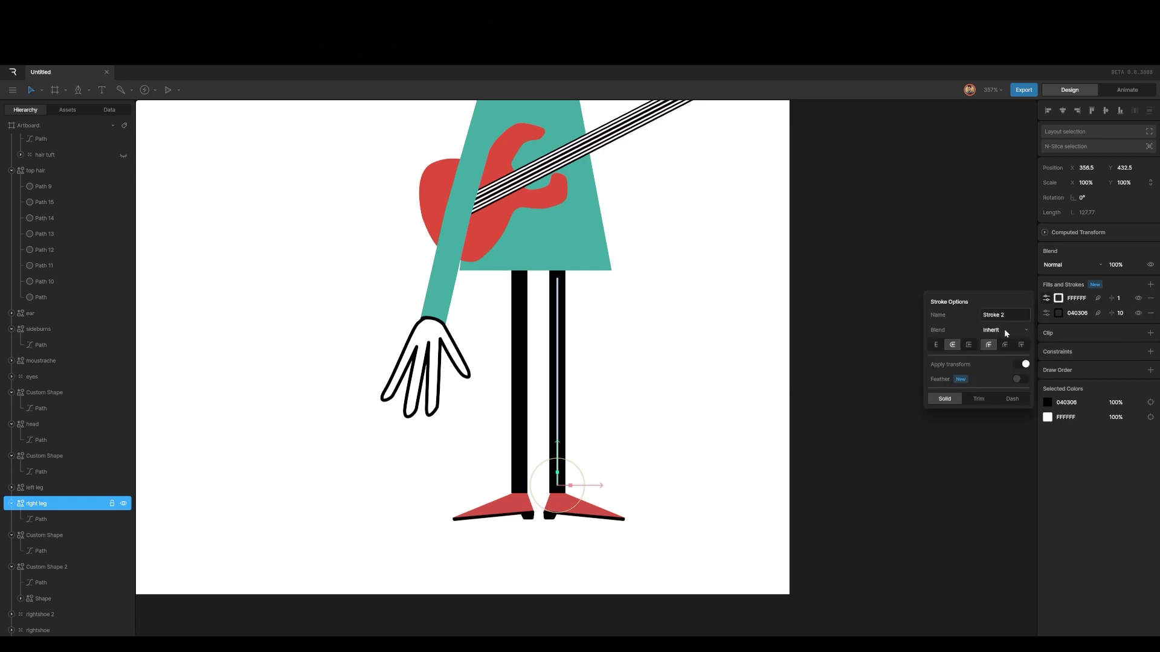
pyautogui.click(1015, 404)
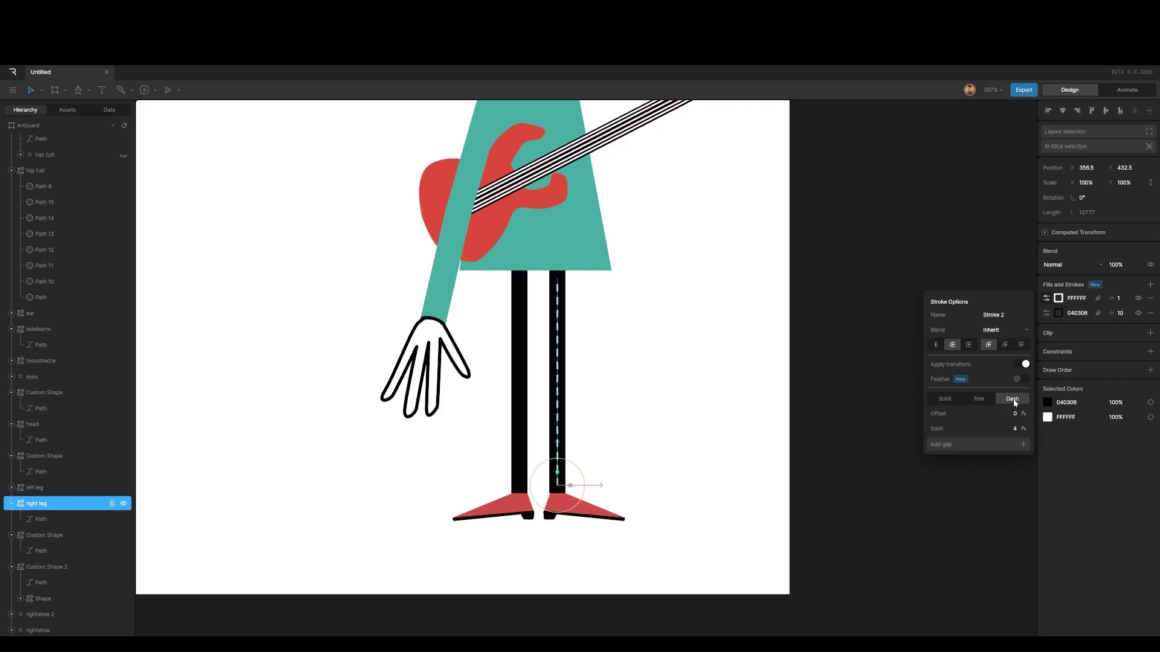
pyautogui.scroll(5, 560, 407)
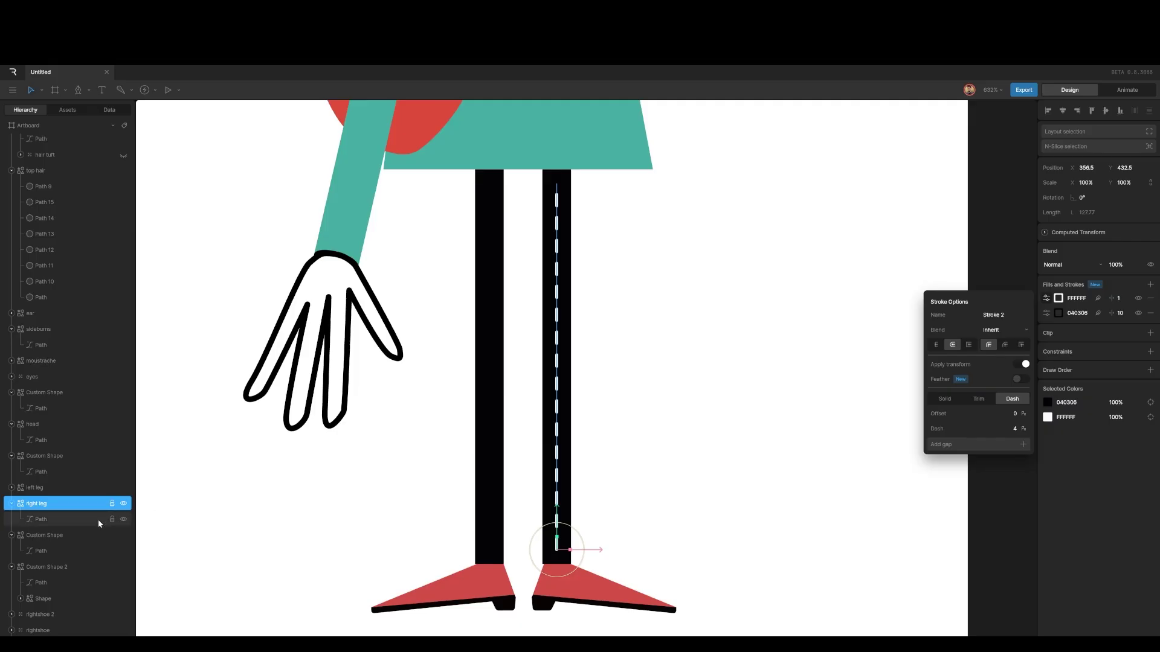
# Test bends at the right leg's top and middle points, undo both, and finish editing the path
pyautogui.click(48, 519)
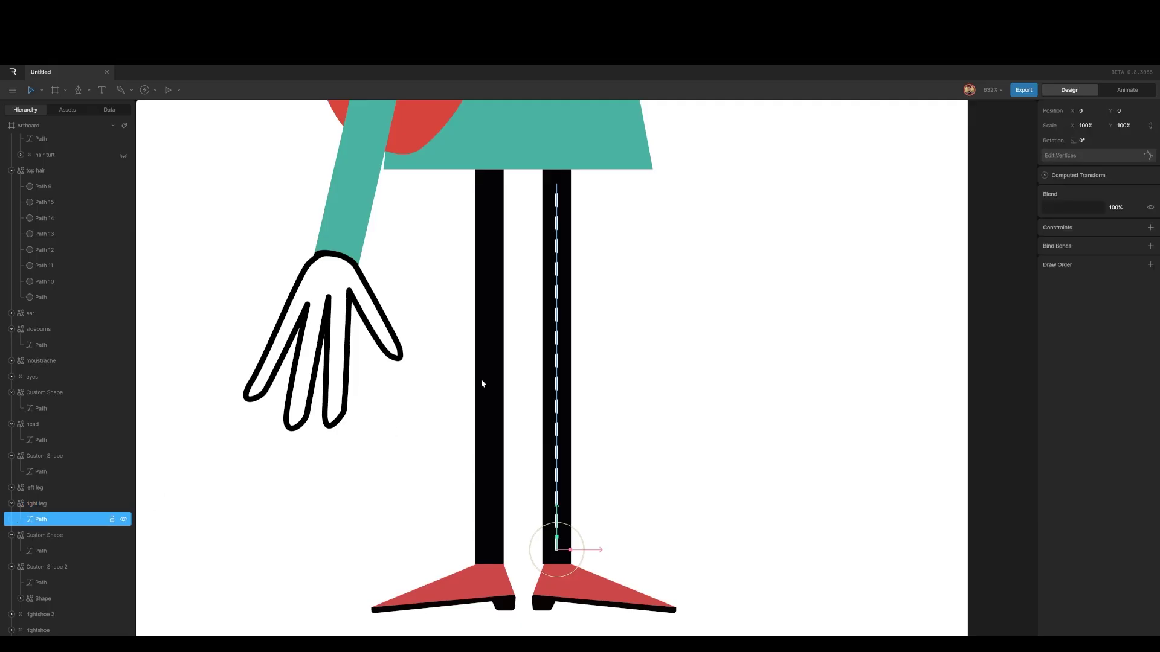
pyautogui.click(1076, 159)
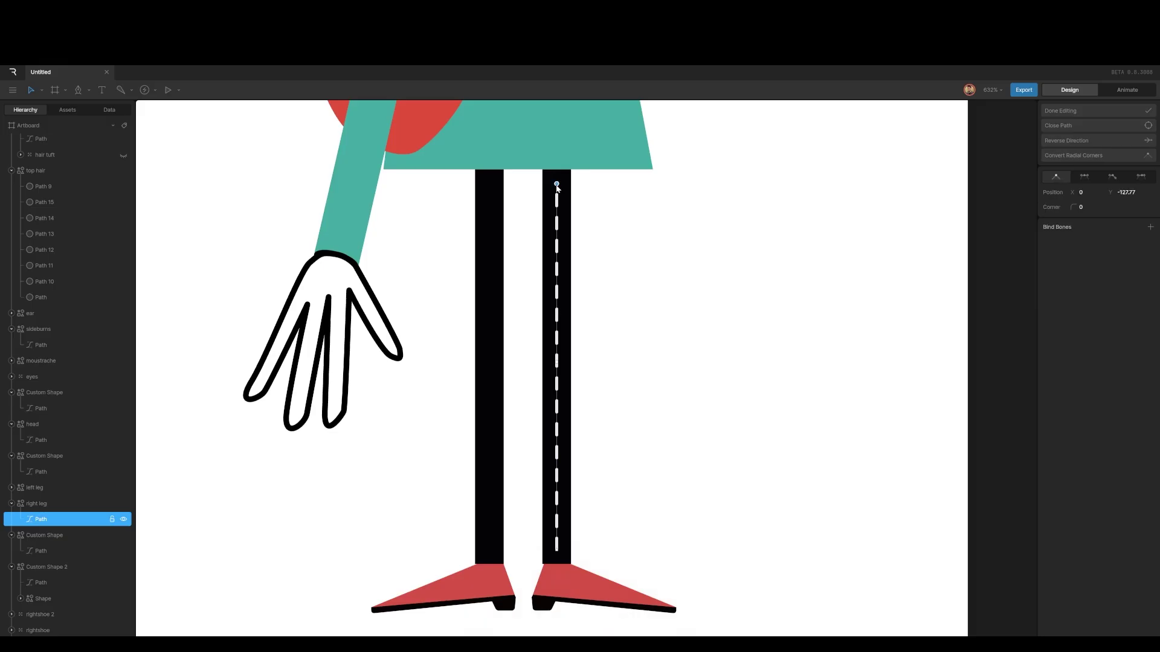
pyautogui.moveTo(556, 184)
pyautogui.mouseDown()
pyautogui.moveTo(595, 185)
pyautogui.moveTo(603, 203)
pyautogui.moveTo(559, 174)
pyautogui.moveTo(608, 195)
pyautogui.moveTo(560, 173)
pyautogui.mouseUp()
pyautogui.hotkey('ctrl', 'z')
pyautogui.moveTo(556, 363); pyautogui.dragTo(583, 360)
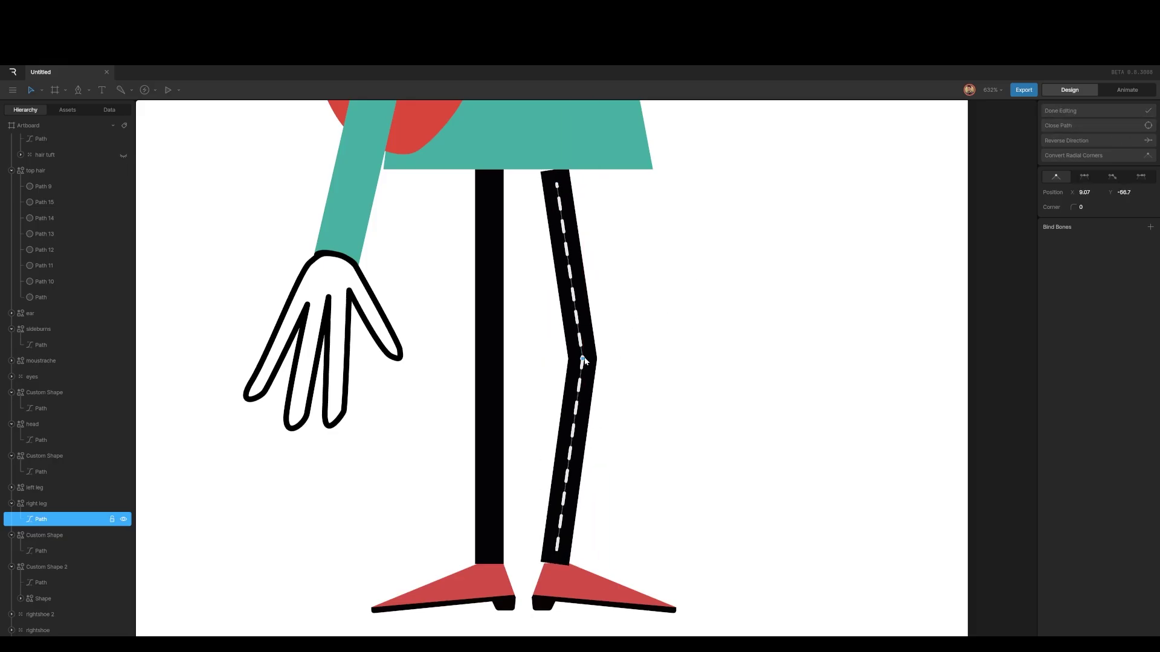
pyautogui.hotkey('ctrl', 'z')
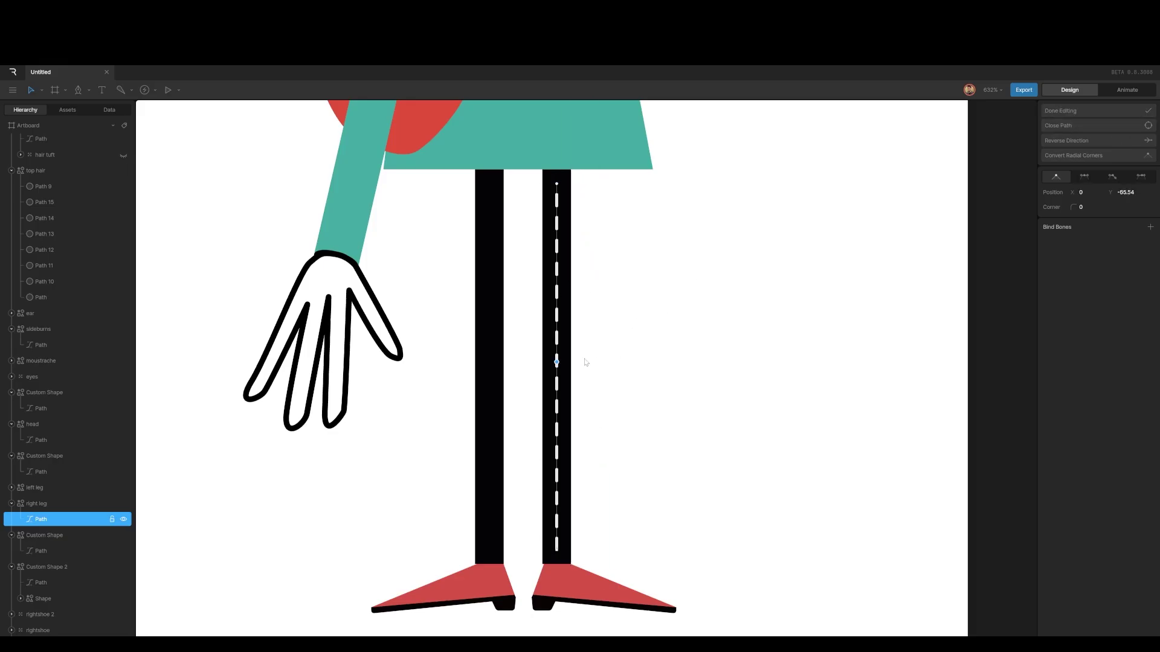
pyautogui.click(1063, 111)
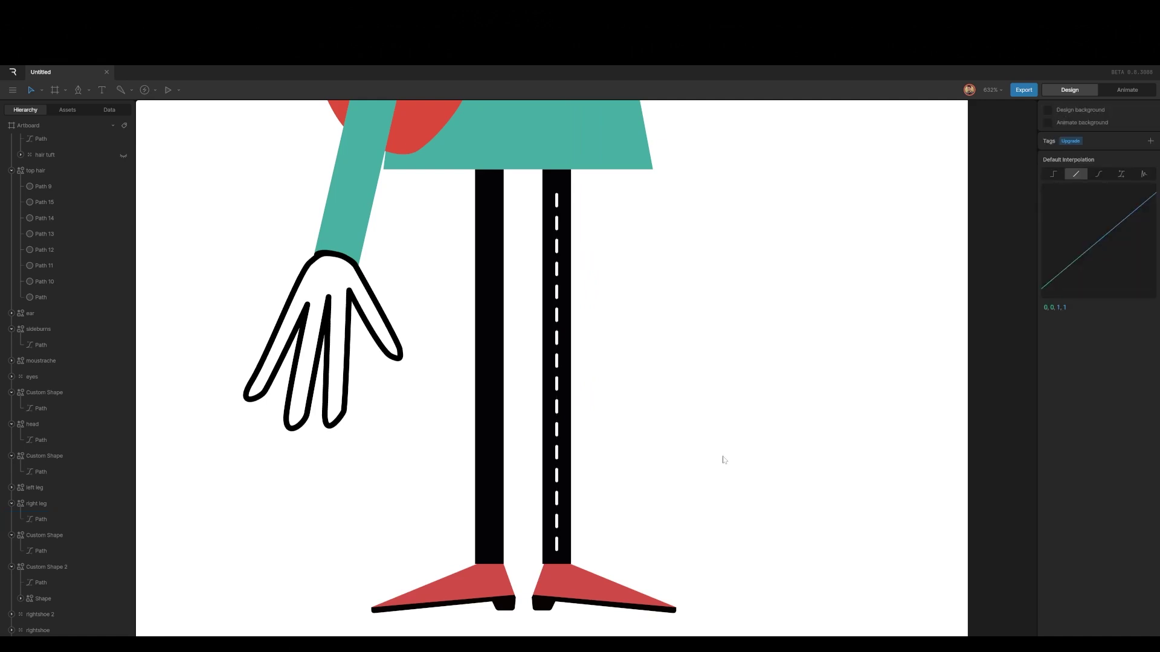
pyautogui.hotkey('shift', '1')
# Zoom in on the character's head and select the head group
pyautogui.scroll(3, 692, 401)
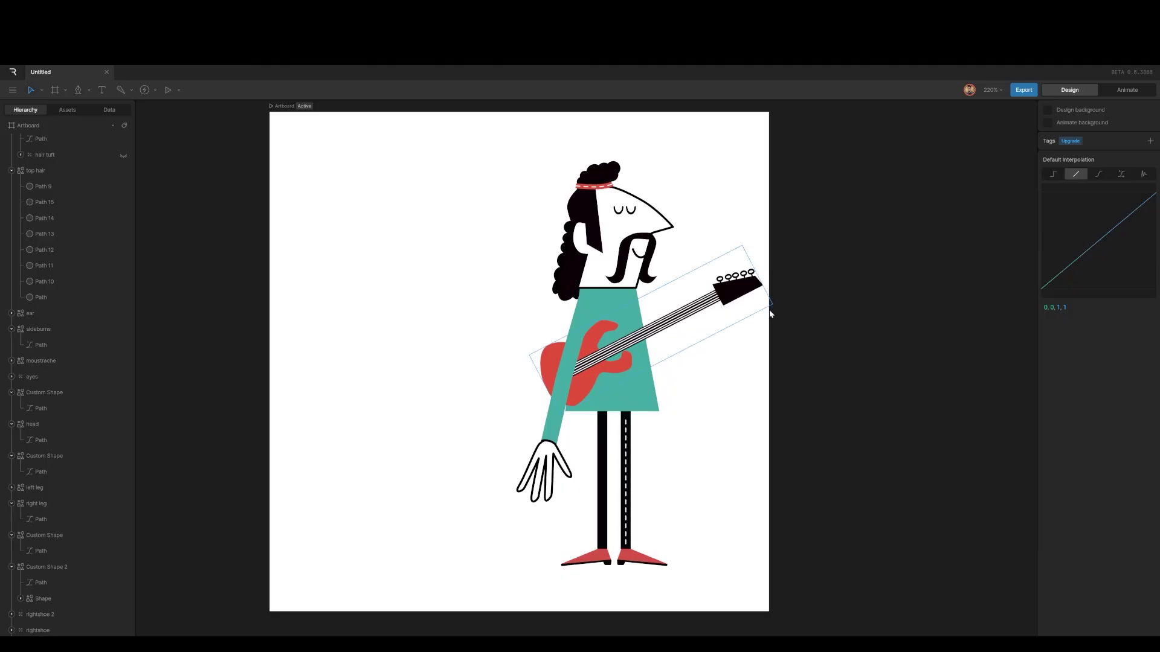
pyautogui.scroll(4, 651, 316)
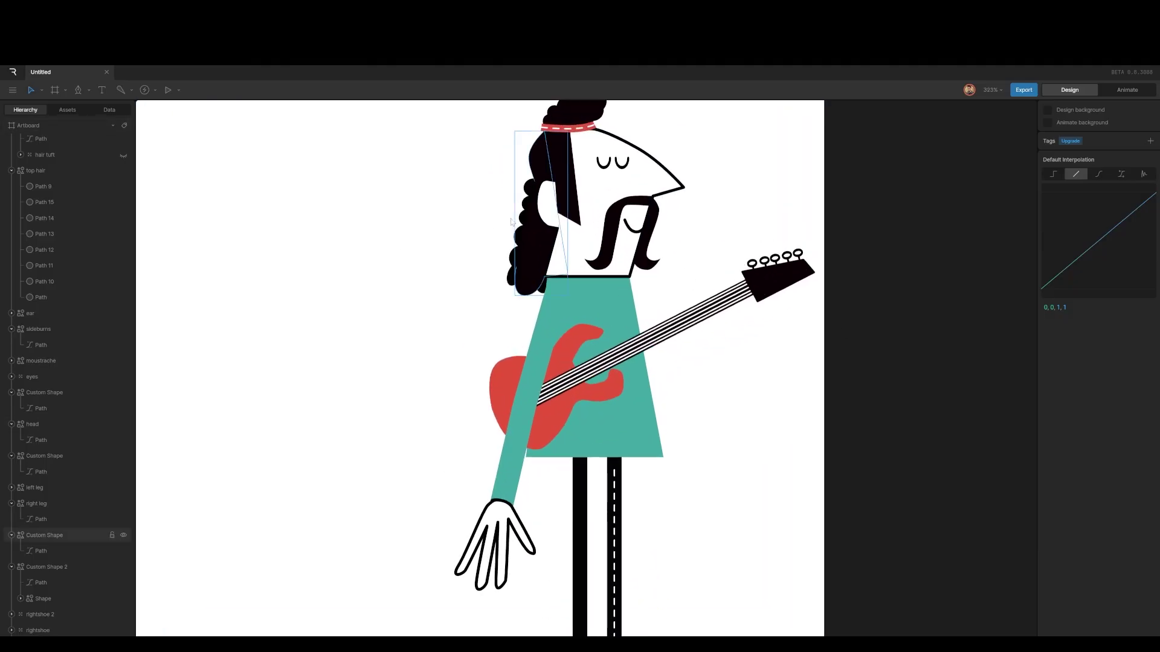
pyautogui.moveTo(489, 201); pyautogui.dragTo(497, 289)
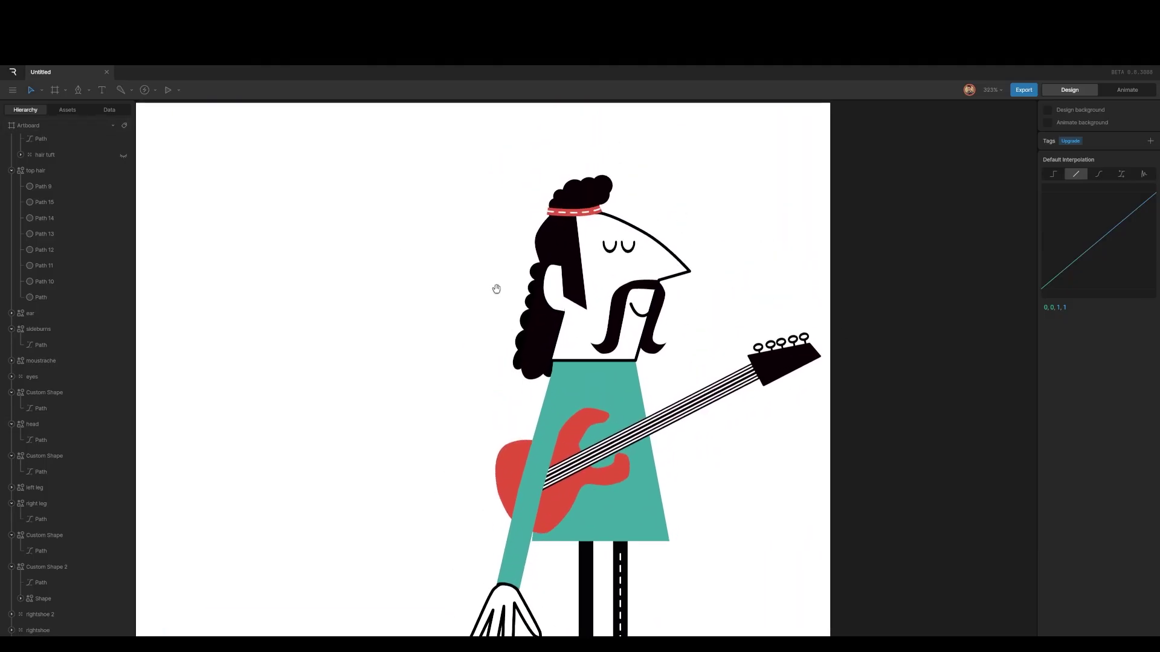
pyautogui.click(660, 259)
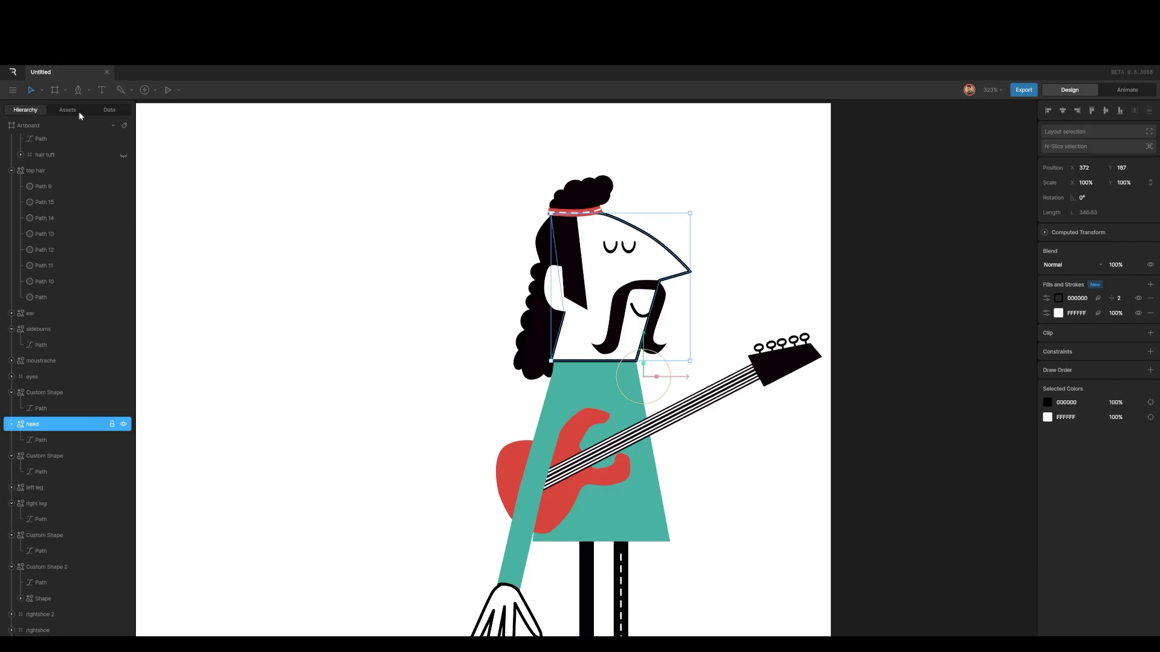
# Draw a closed six-point shape with the Pen tool to the left of the head
pyautogui.click(78, 90)
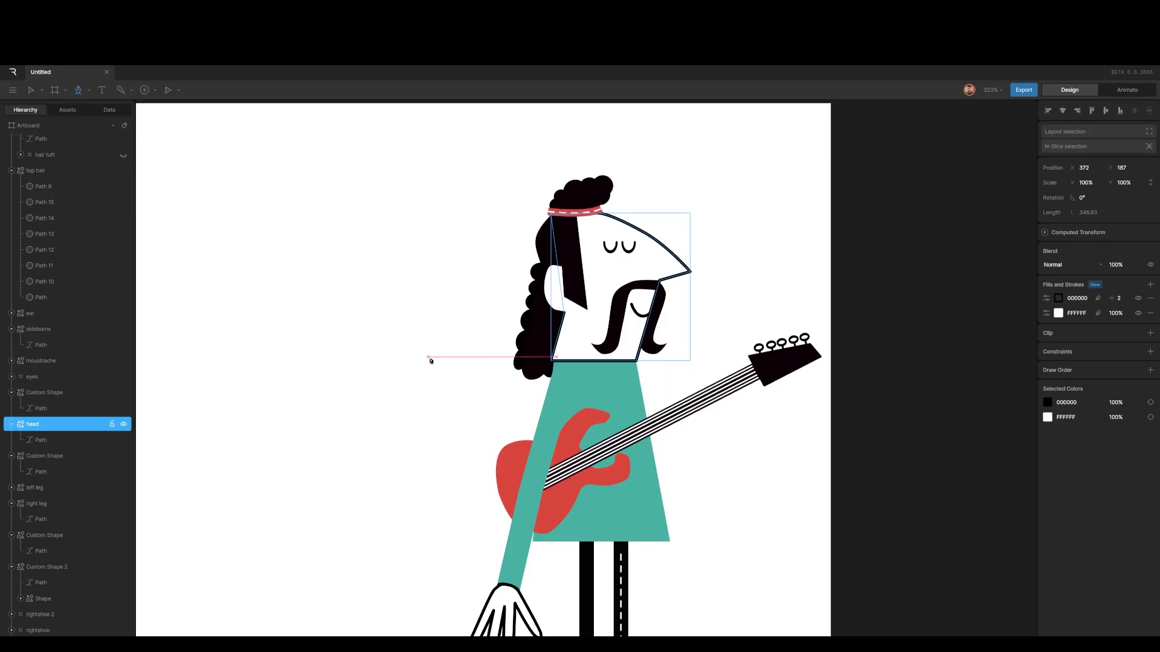
pyautogui.click(385, 375)
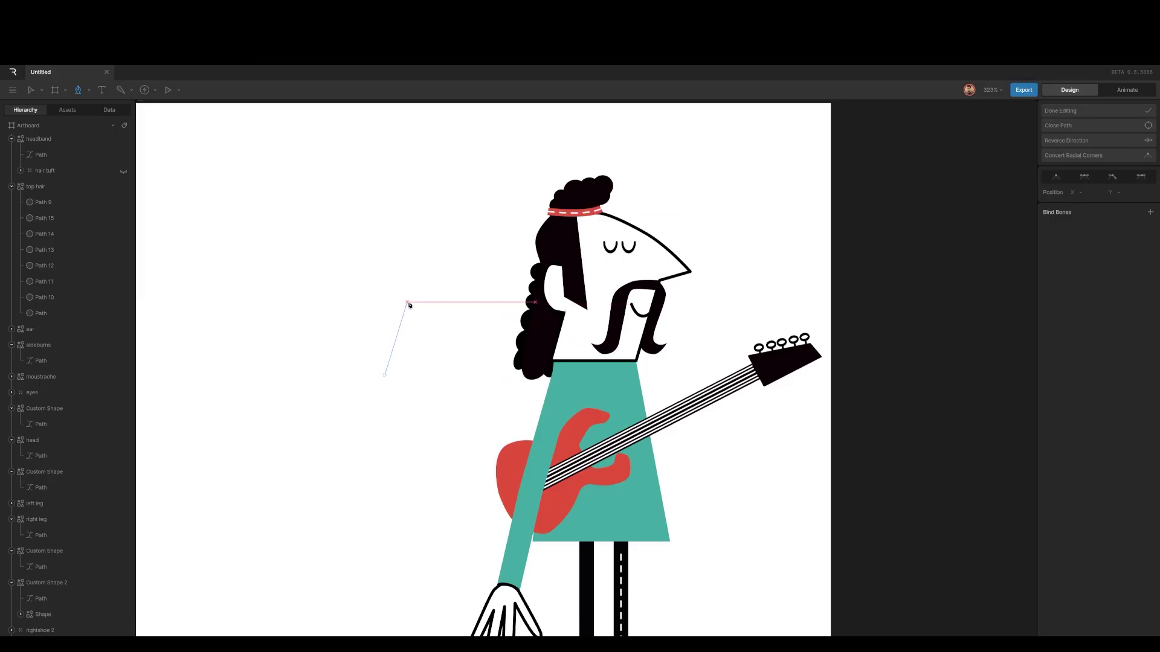
pyautogui.click(408, 303)
pyautogui.click(449, 304)
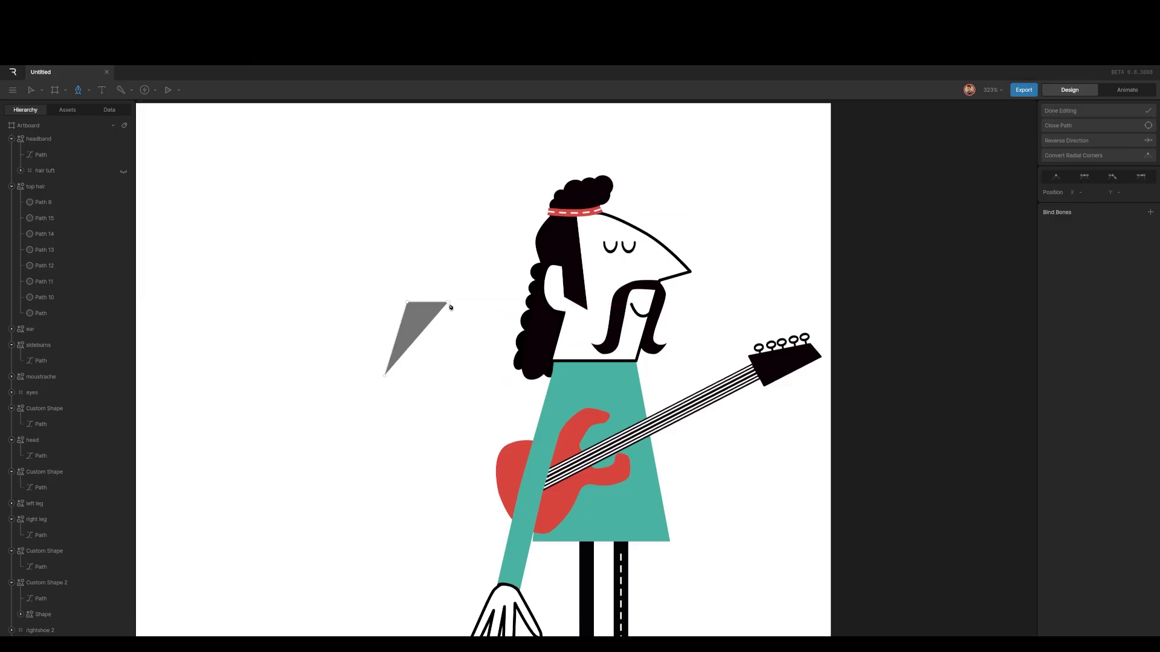
pyautogui.click(393, 234)
pyautogui.click(337, 218)
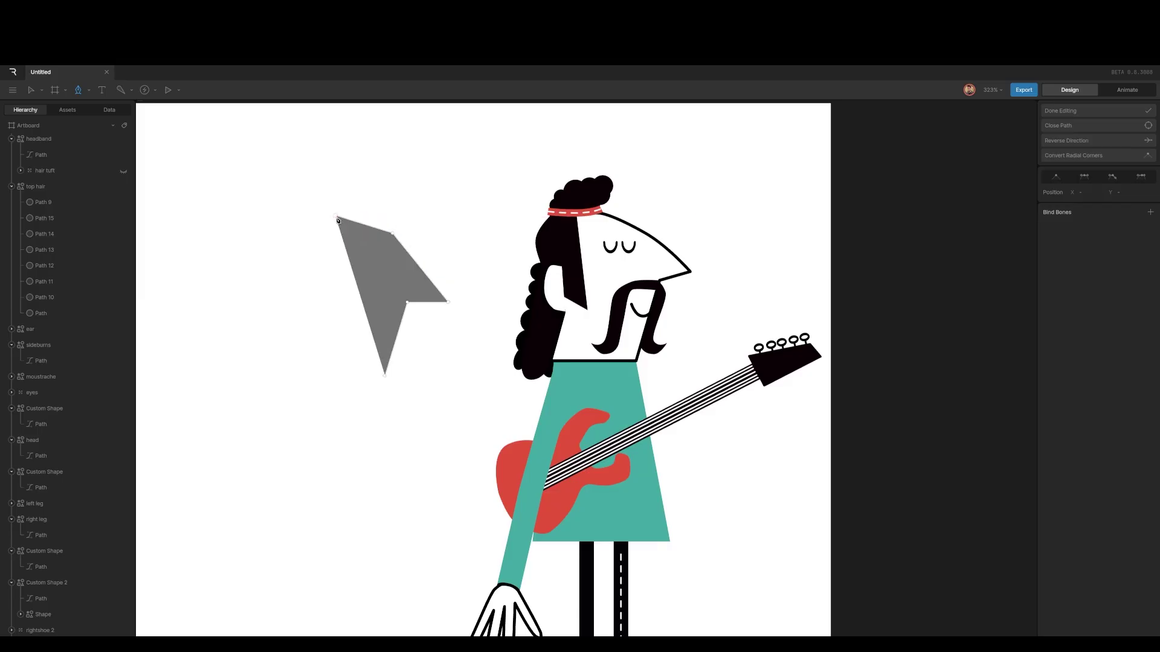
pyautogui.click(281, 373)
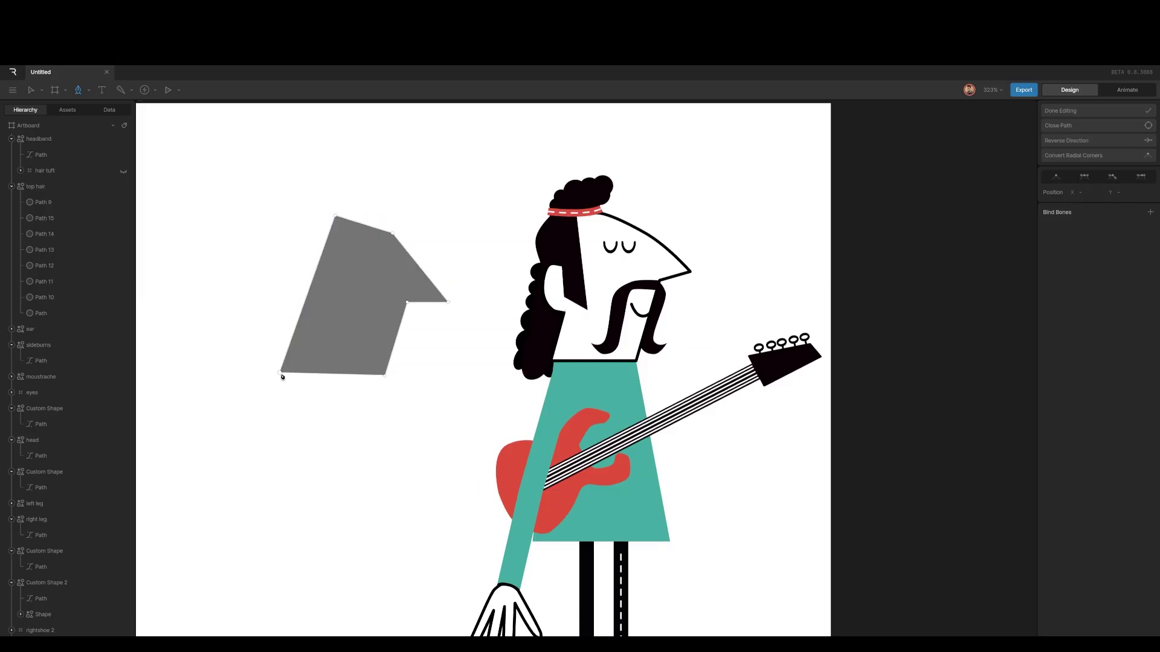
pyautogui.click(1081, 126)
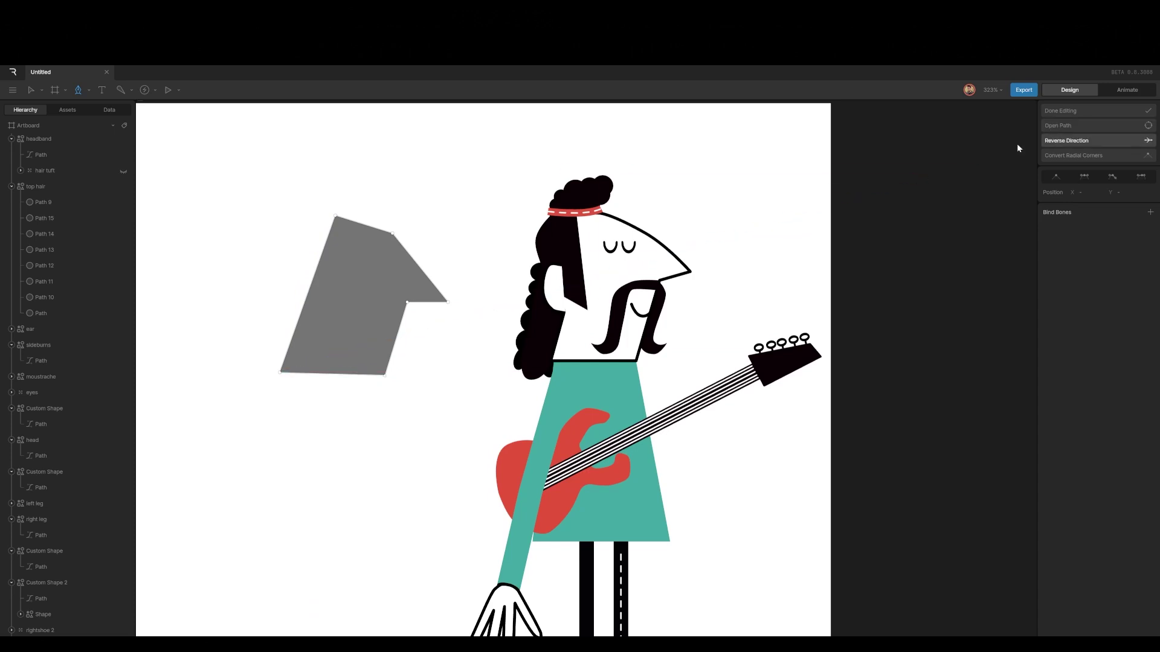
pyautogui.click(385, 376)
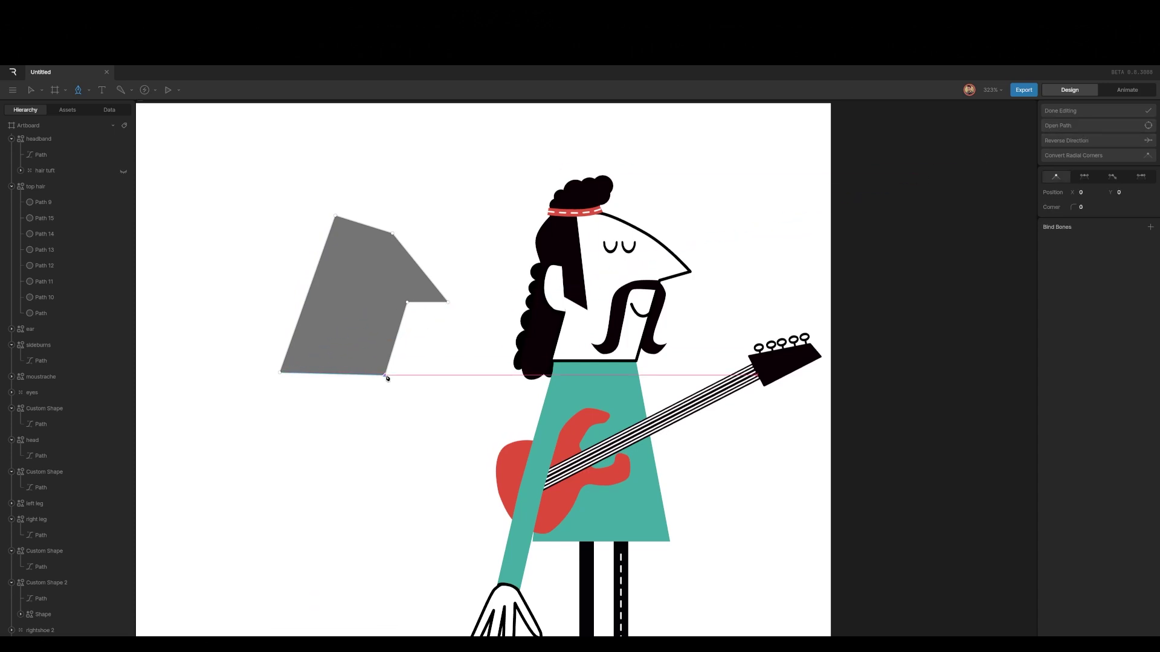
pyautogui.press('v')
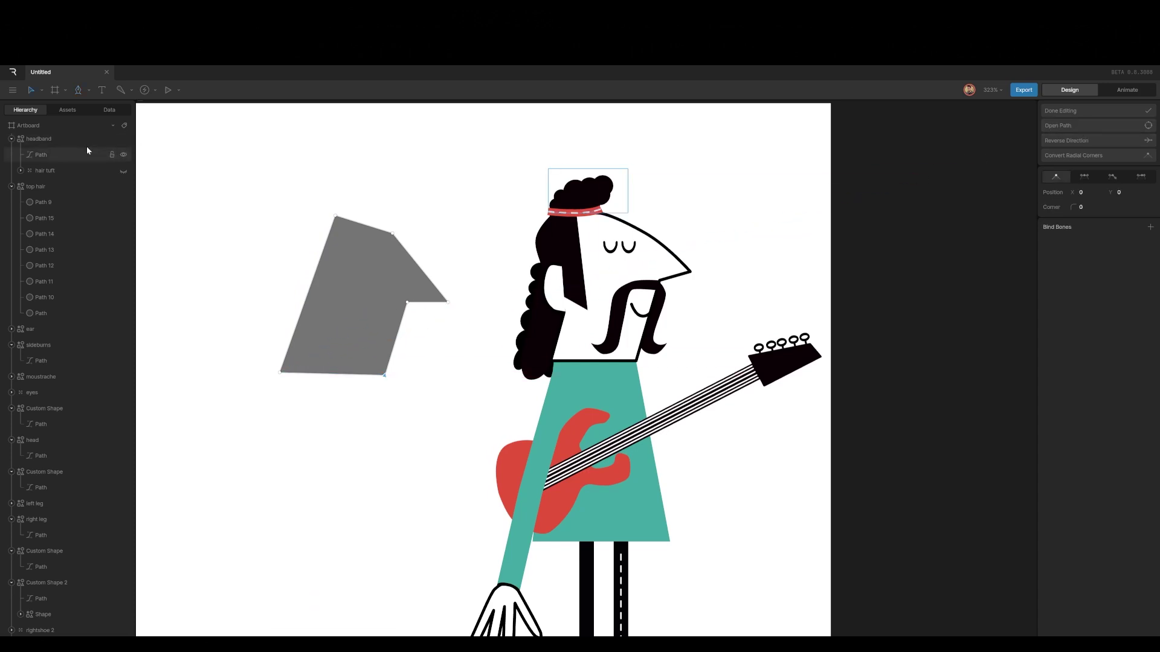
pyautogui.press('Escape')
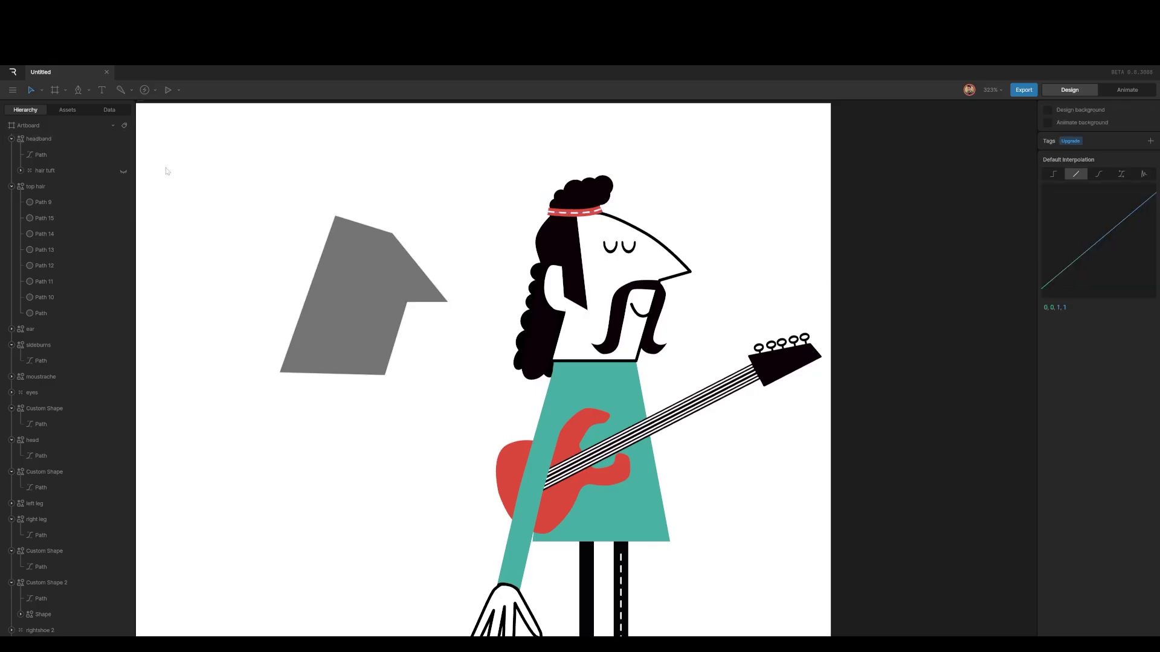
# Give the new grey shape a white fill
pyautogui.click(365, 244)
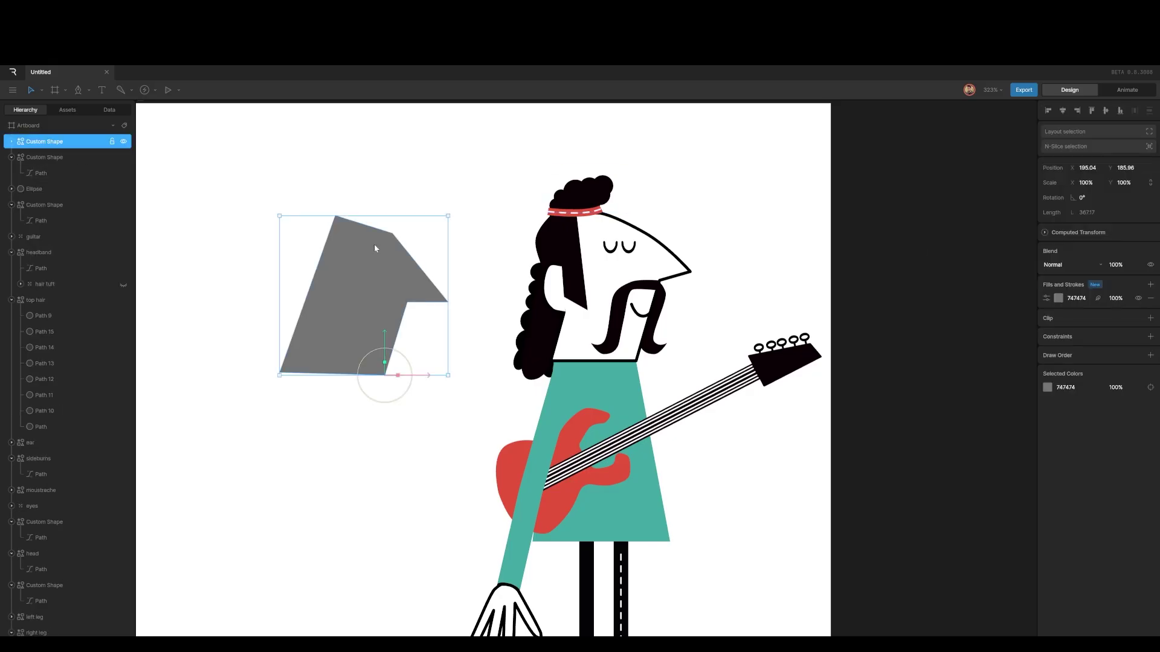
pyautogui.click(1059, 299)
pyautogui.moveTo(956, 343); pyautogui.dragTo(941, 311)
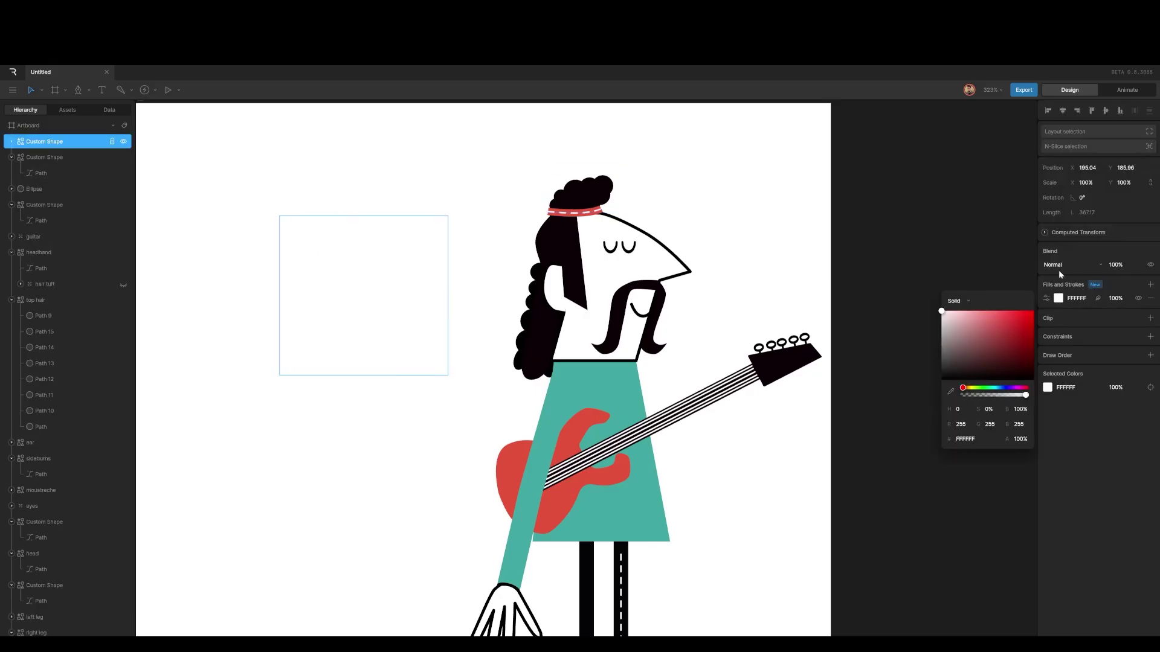
# Add a black 1-width stroke to the shape as an outline
pyautogui.click(1150, 284)
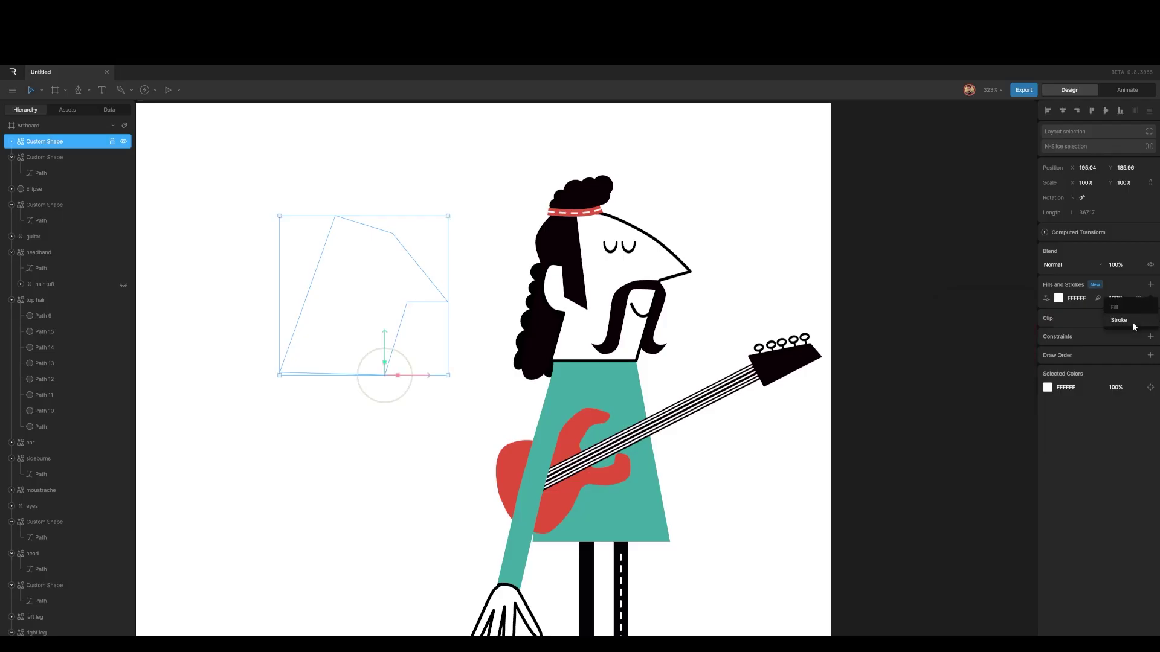
pyautogui.click(1129, 324)
pyautogui.click(1059, 299)
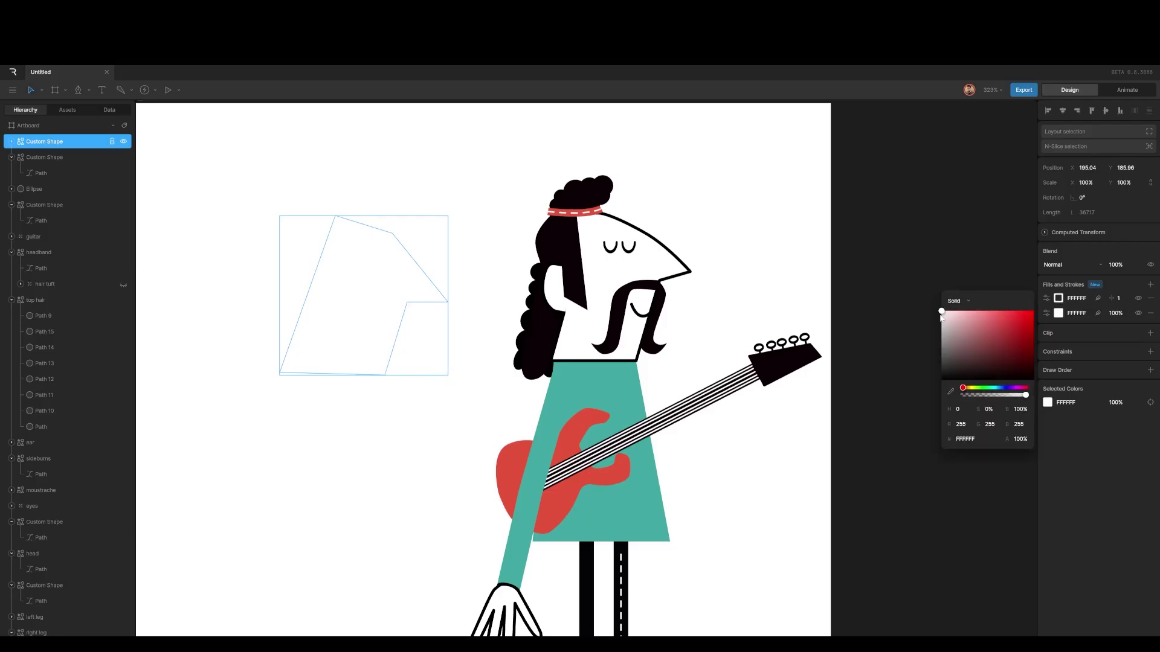
pyautogui.moveTo(941, 315); pyautogui.dragTo(941, 383)
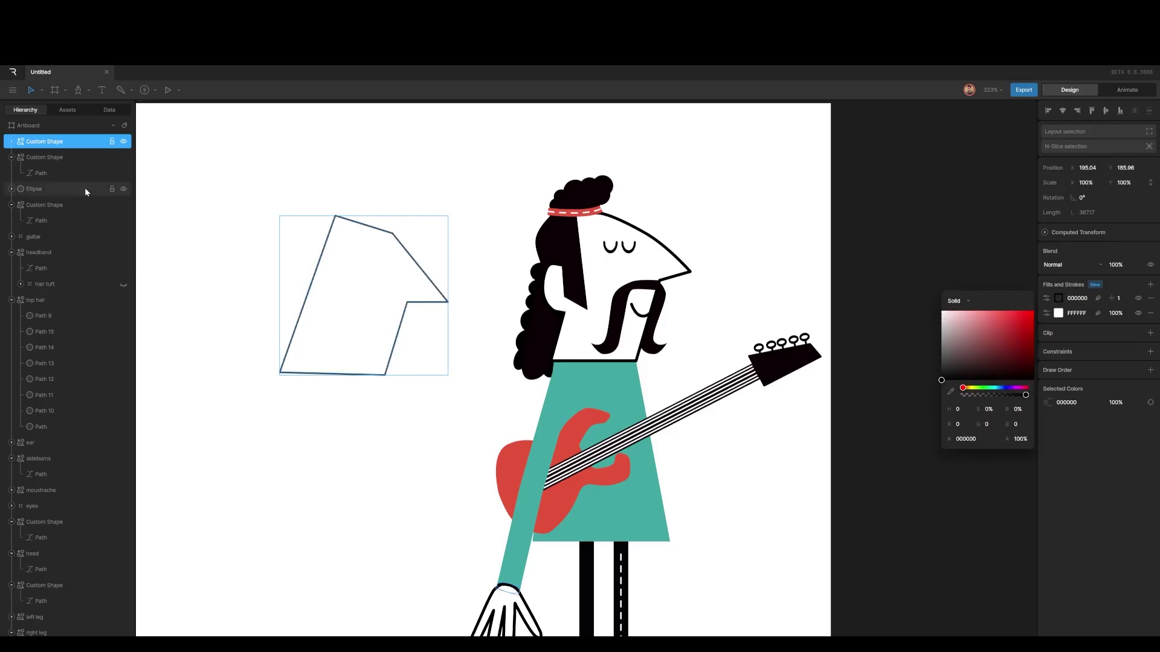
pyautogui.click(12, 142)
pyautogui.click(11, 141)
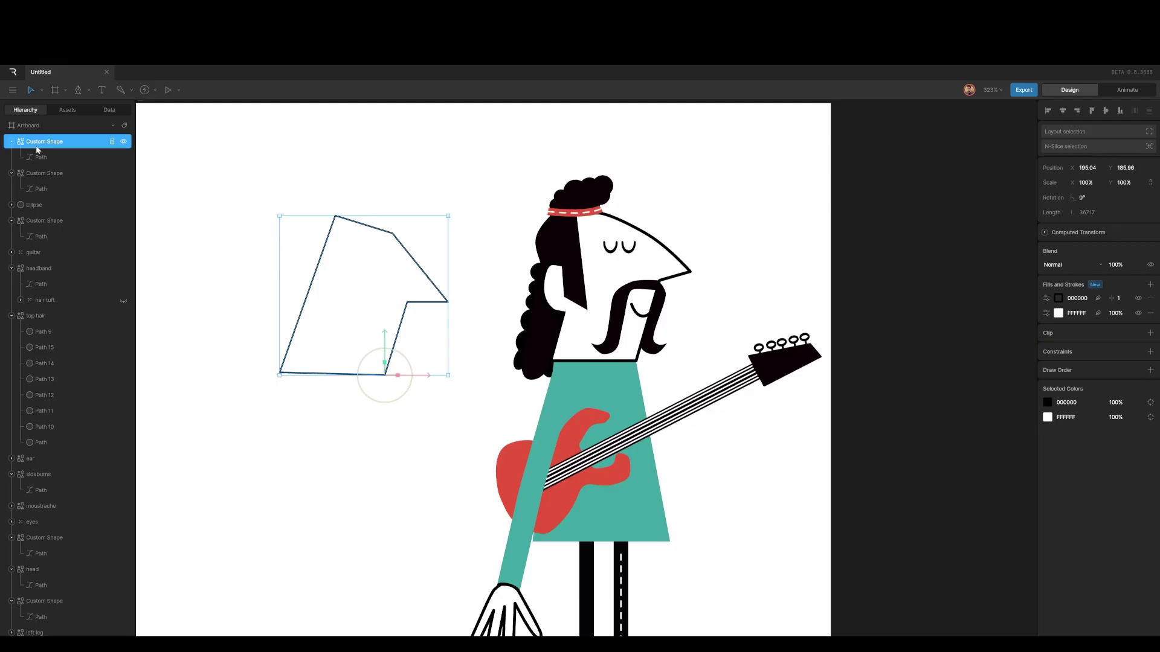
# Make the top edge's right point a smooth curve point and round the top edge
pyautogui.doubleClick(388, 241)
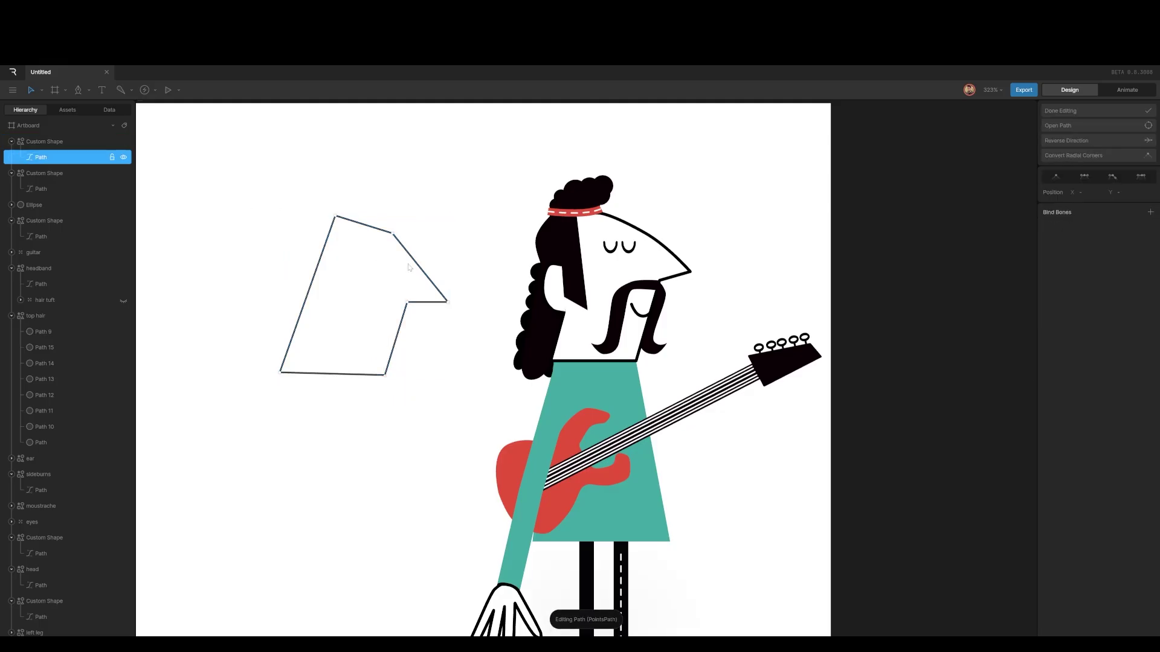
pyautogui.click(393, 235)
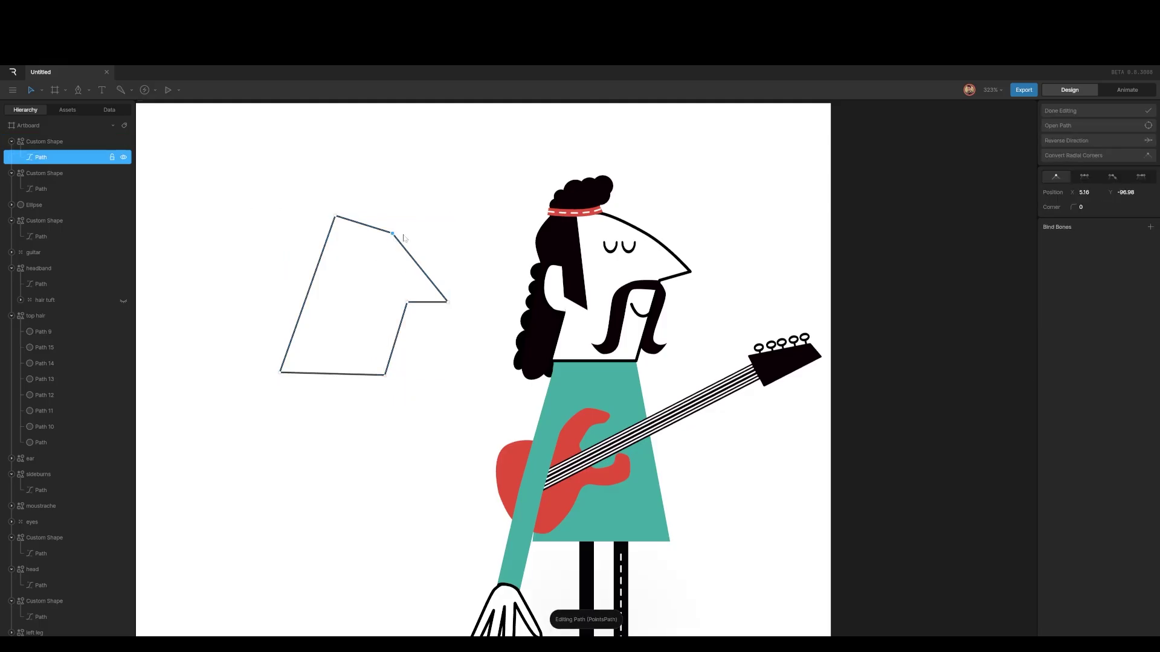
pyautogui.click(1086, 177)
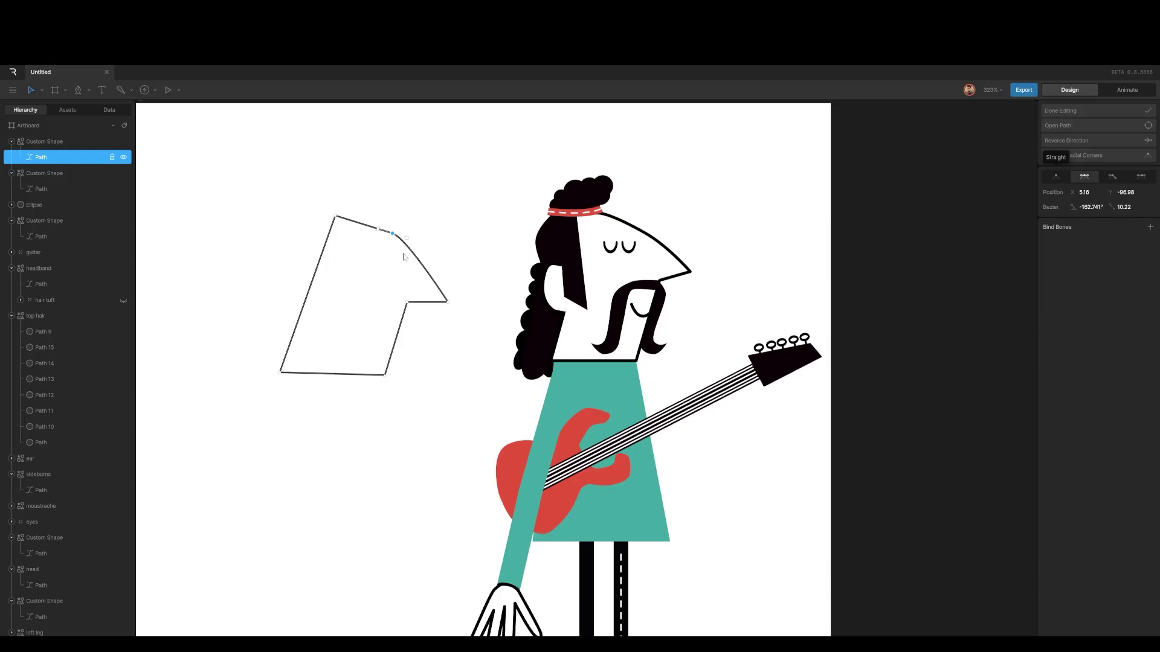
pyautogui.scroll(5, 404, 257)
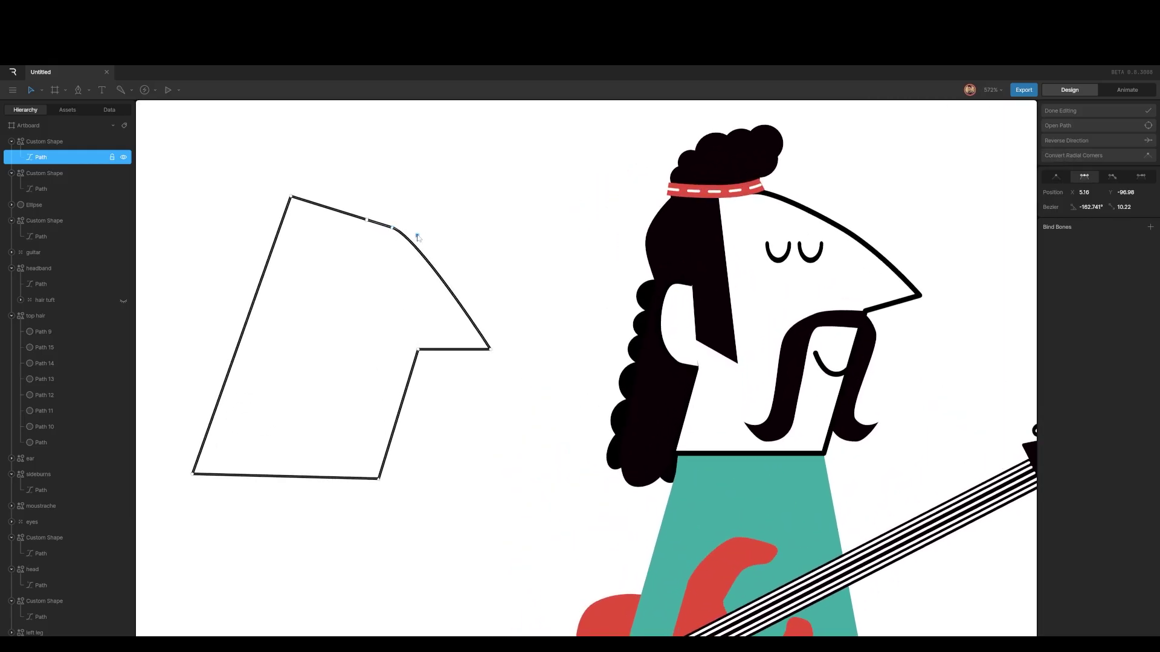
pyautogui.moveTo(417, 238); pyautogui.dragTo(395, 226)
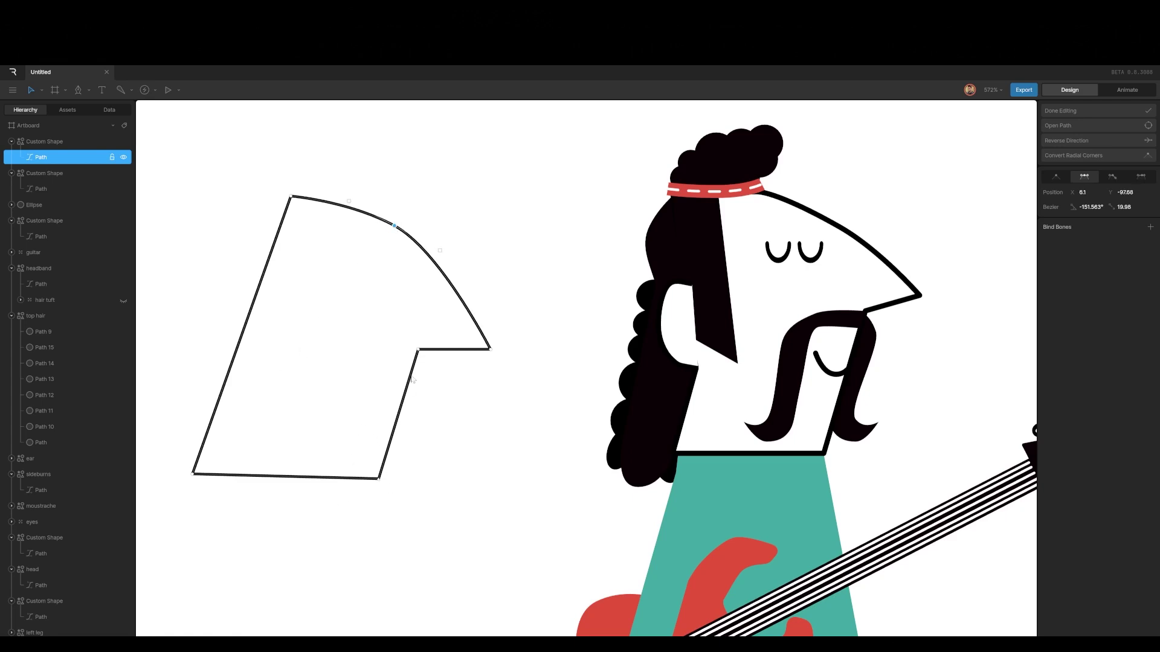
# Round the right tip, inner notch and both bottom corners with corner radius 8
pyautogui.click(491, 349)
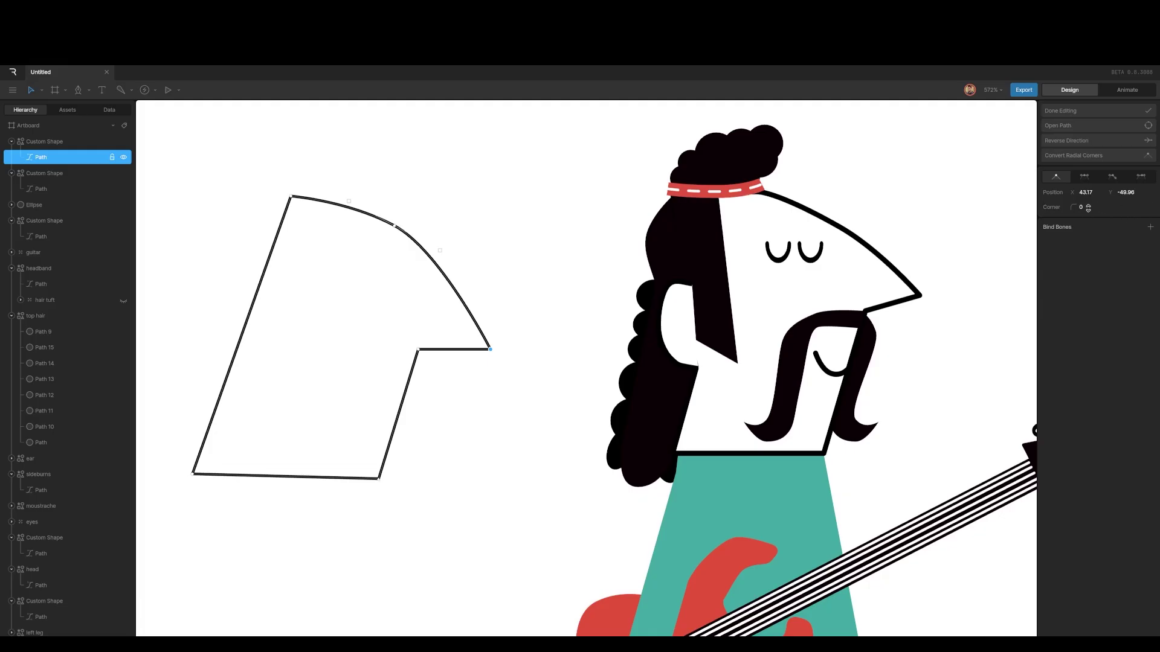
pyautogui.moveTo(1088, 208); pyautogui.dragTo(1087, 208)
pyautogui.click(419, 350)
pyautogui.moveTo(1084, 205); pyautogui.dragTo(1084, 208)
pyautogui.click(379, 479)
pyautogui.moveTo(1085, 207); pyautogui.dragTo(1086, 202)
pyautogui.click(193, 474)
pyautogui.moveTo(1083, 208); pyautogui.dragTo(1081, 207)
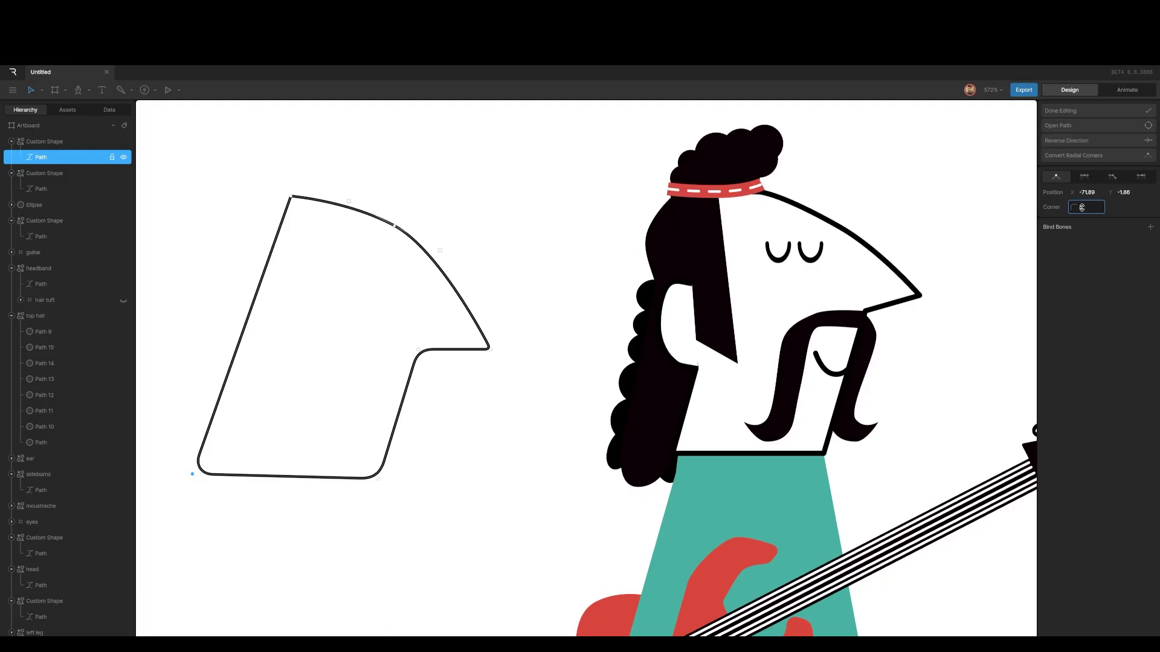
pyautogui.click(291, 197)
pyautogui.click(563, 545)
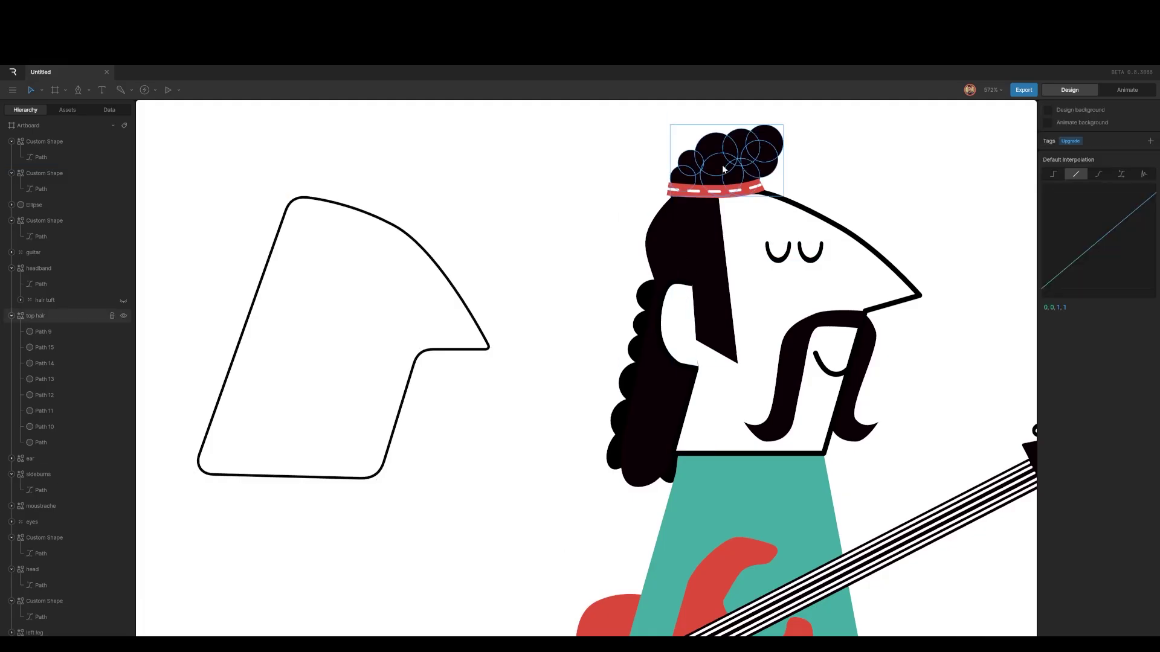
# Draw a small 13×13 circle above the head outline and fill it black (000000)
pyautogui.hscroll(-2, 350, 236)
pyautogui.scroll(1, 351, 236)
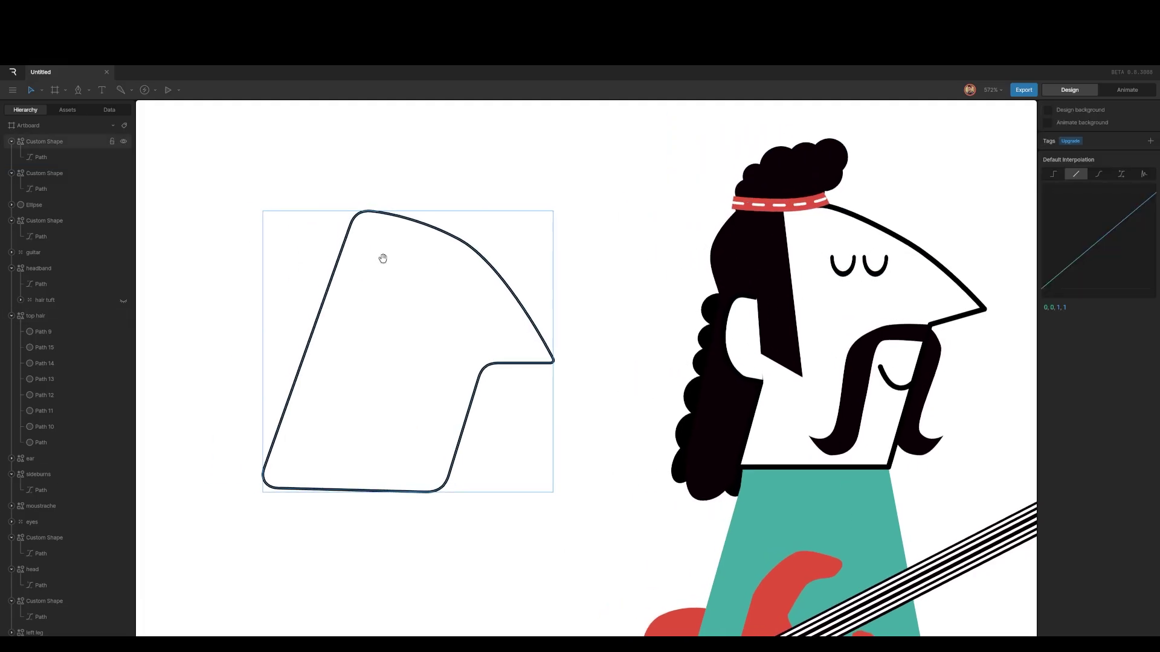
pyautogui.press('e')
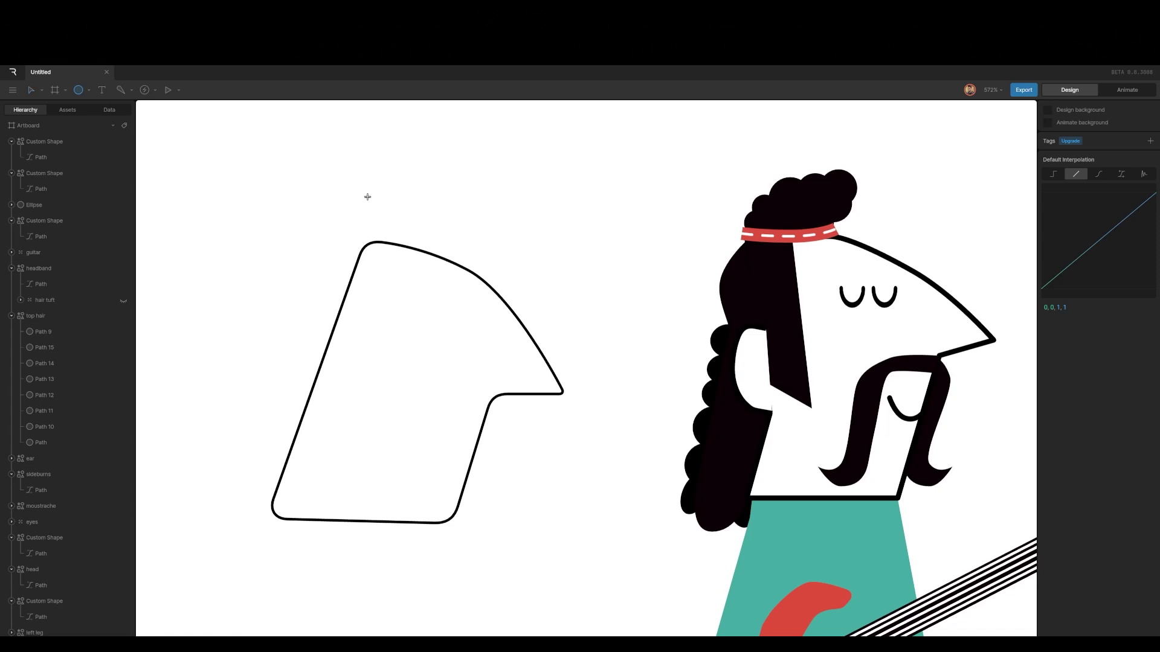
pyautogui.moveTo(369, 200); pyautogui.dragTo(403, 233)
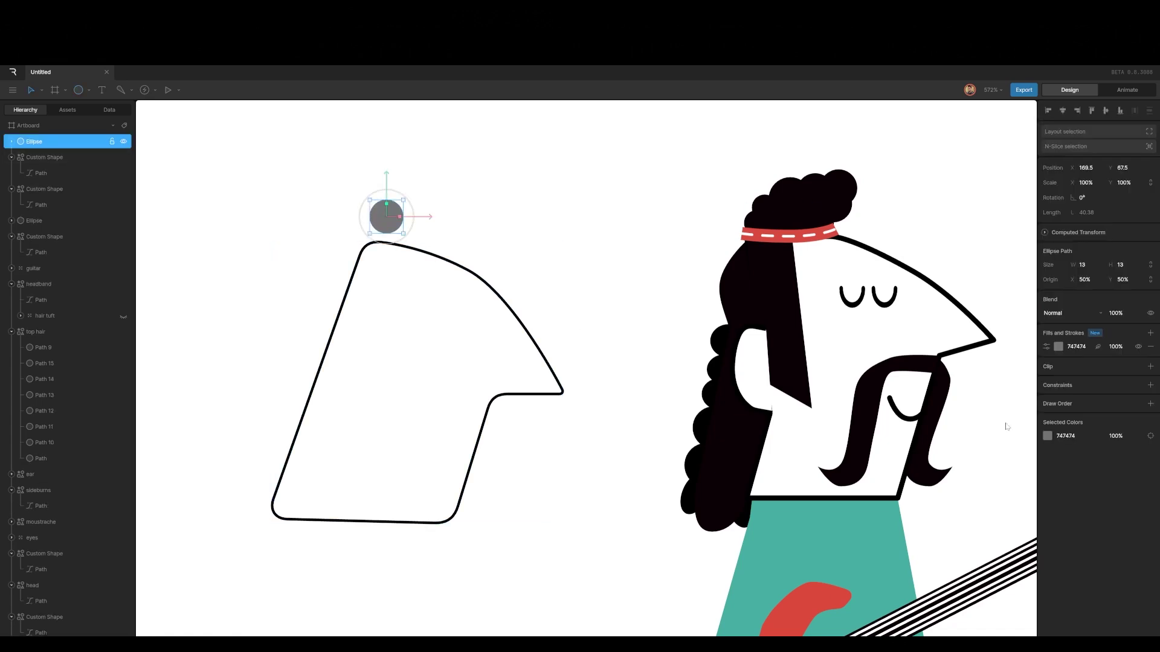
pyautogui.click(1058, 347)
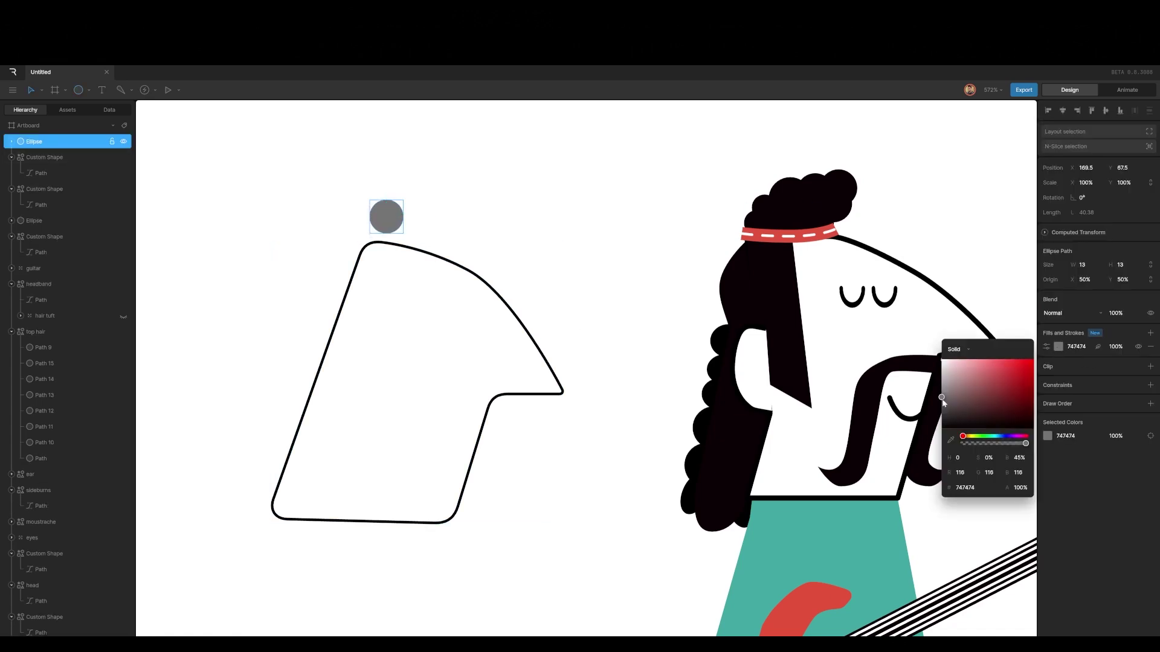
pyautogui.moveTo(942, 398); pyautogui.dragTo(941, 430)
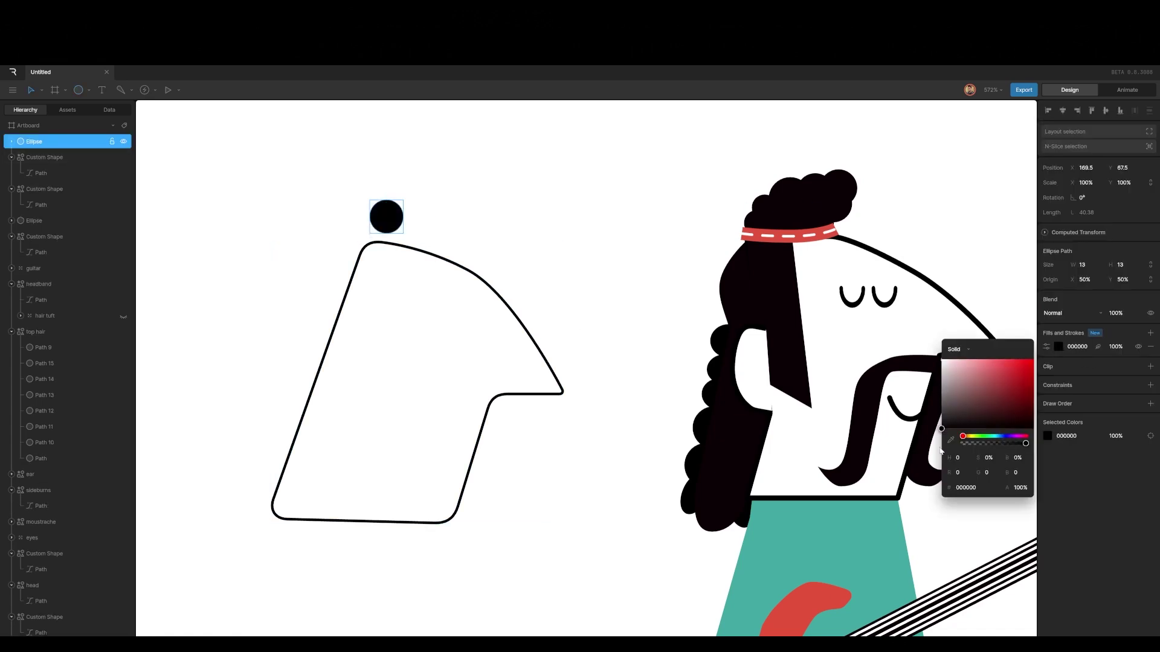
pyautogui.click(393, 223)
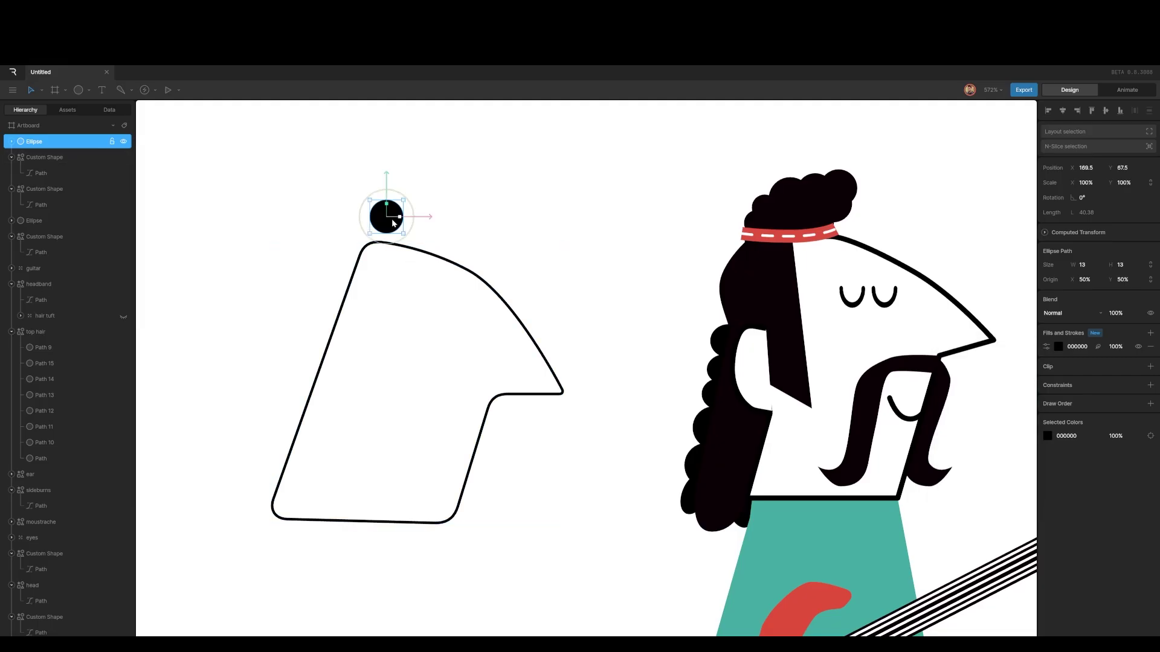
# Duplicate the circle's path several times and shift the copies beside the original
pyautogui.click(11, 142)
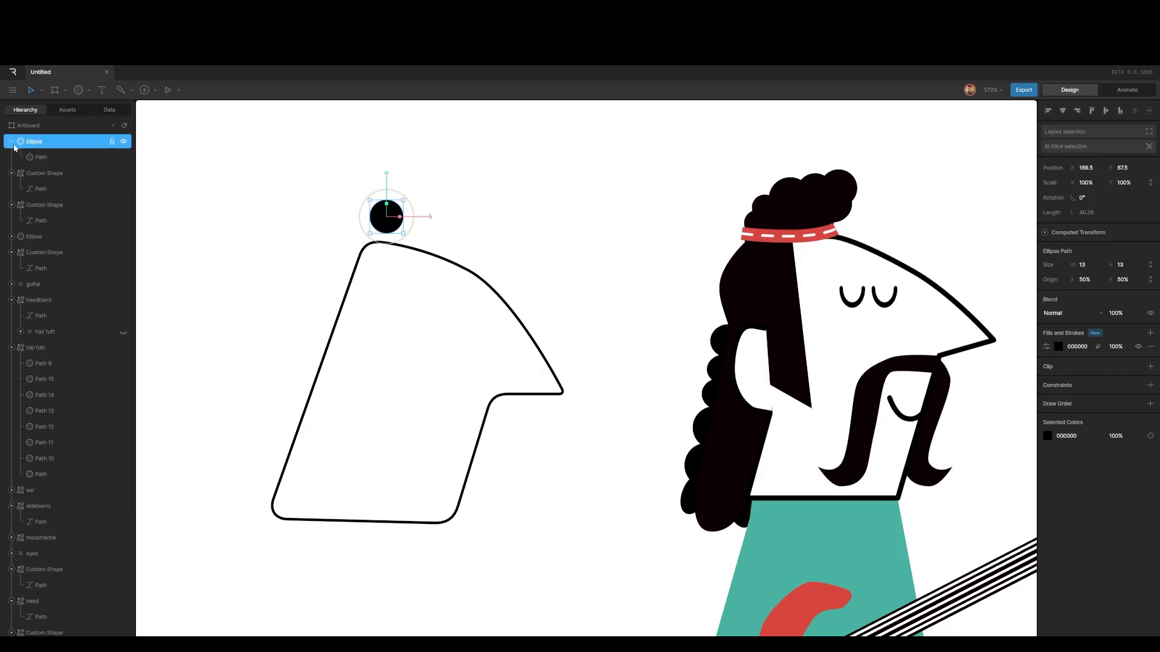
pyautogui.click(43, 159)
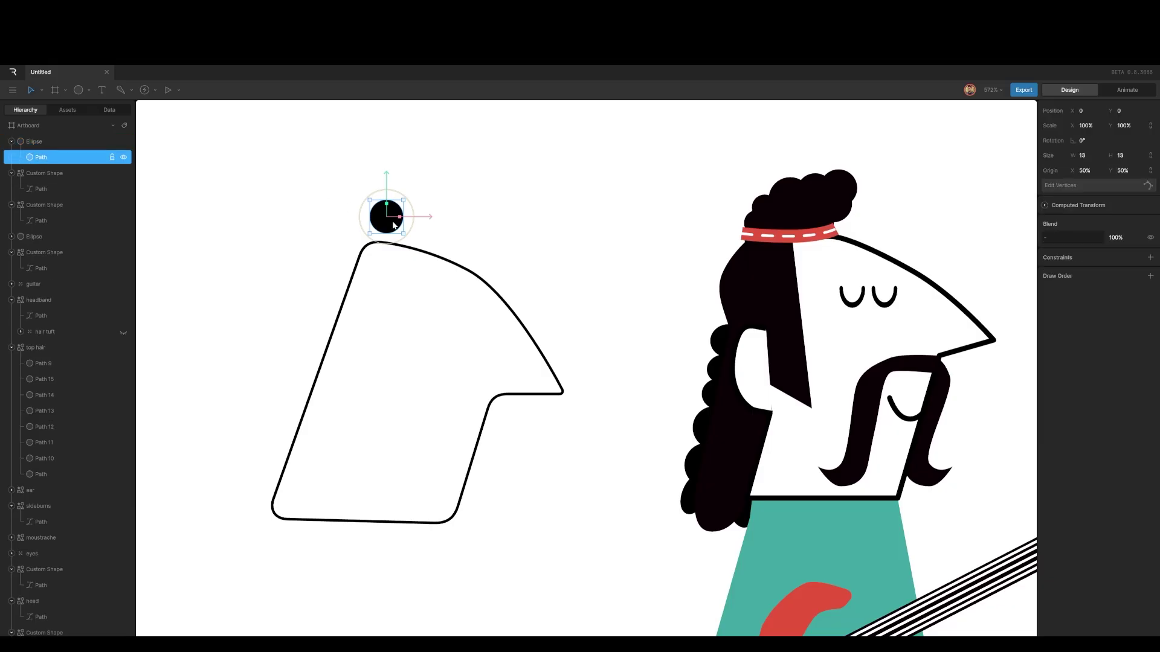
pyautogui.hotkey('ctrl', 'd')
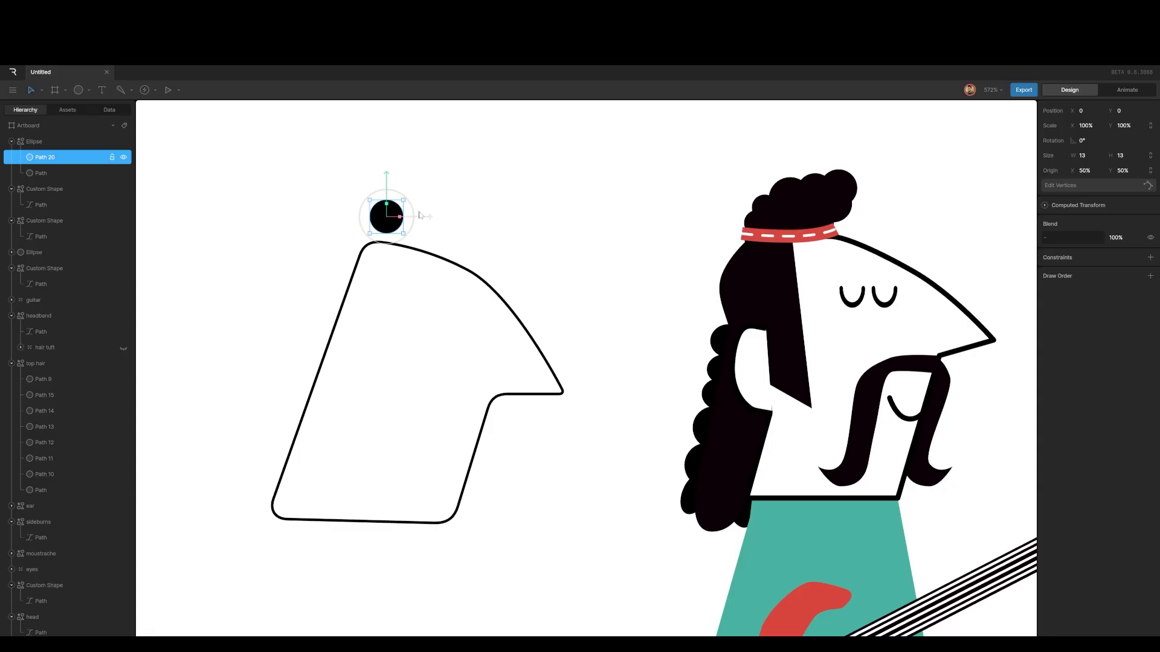
pyautogui.moveTo(422, 220); pyautogui.dragTo(443, 220)
pyautogui.moveTo(408, 184); pyautogui.dragTo(382, 208)
pyautogui.hotkey('ctrl', 'd')
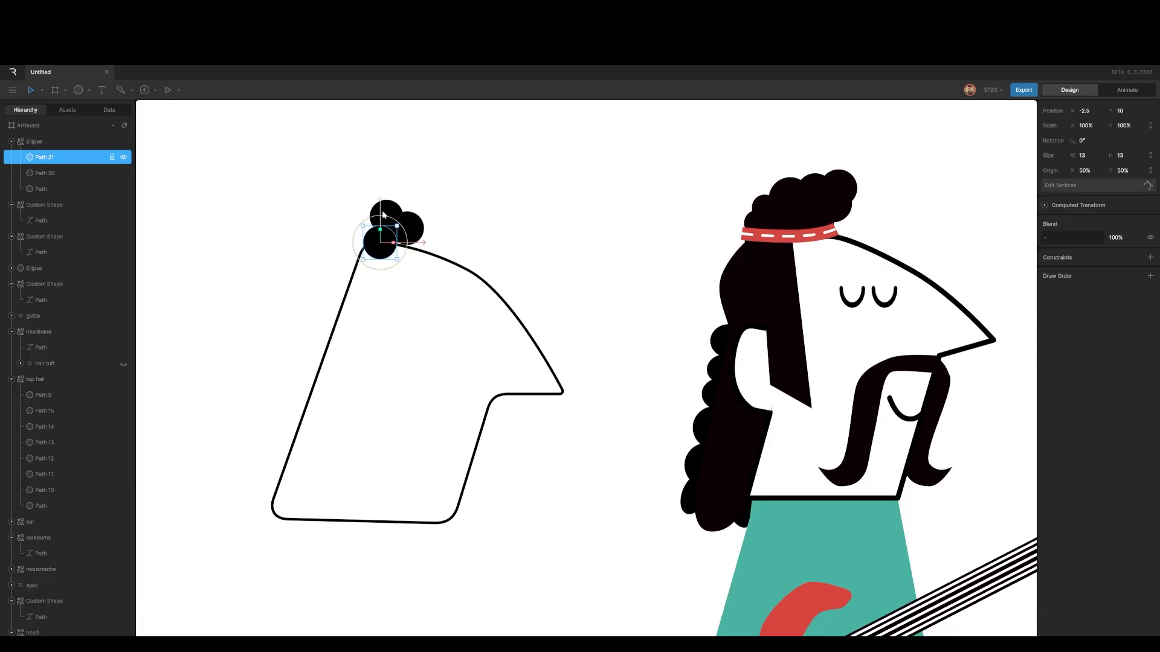
pyautogui.hotkey('ctrl', 'd')
# Stretch a right-hand circle to about 156%×120% and place a copy on the cluster's left
pyautogui.moveTo(418, 244); pyautogui.dragTo(439, 251)
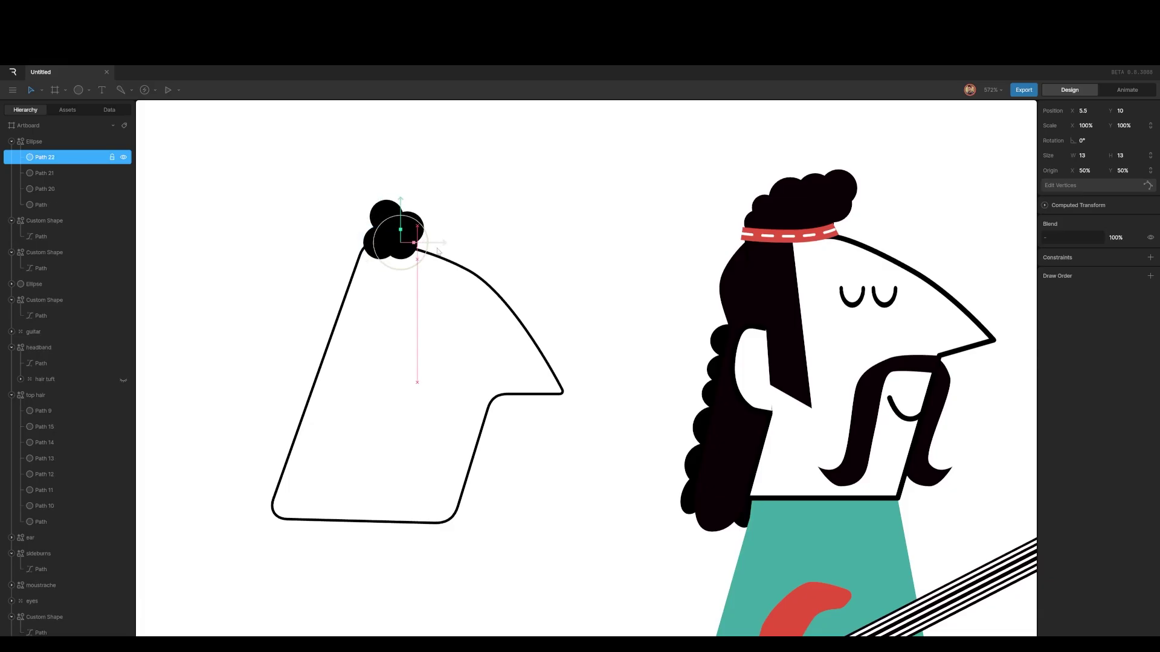
pyautogui.press('Right')
pyautogui.press('Right')
pyautogui.press('Right')
pyautogui.press('Right')
pyautogui.press('Right')
pyautogui.press('Right')
pyautogui.press('Right')
pyautogui.press('Right')
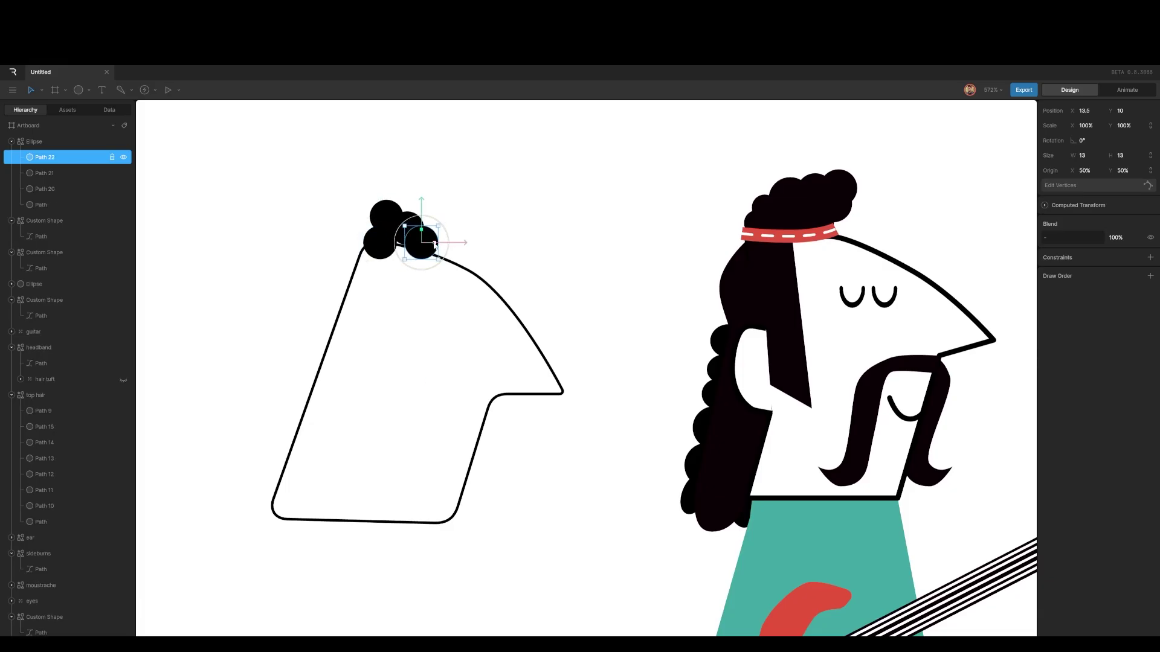
pyautogui.moveTo(439, 225); pyautogui.dragTo(498, 230)
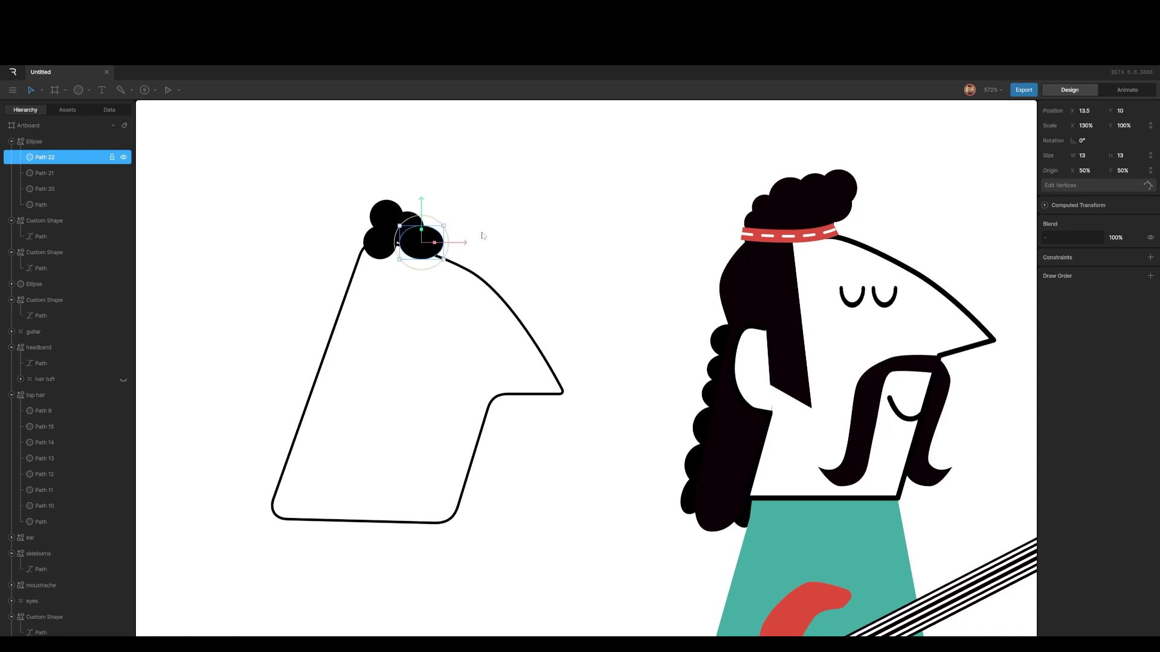
pyautogui.moveTo(426, 233); pyautogui.dragTo(426, 183)
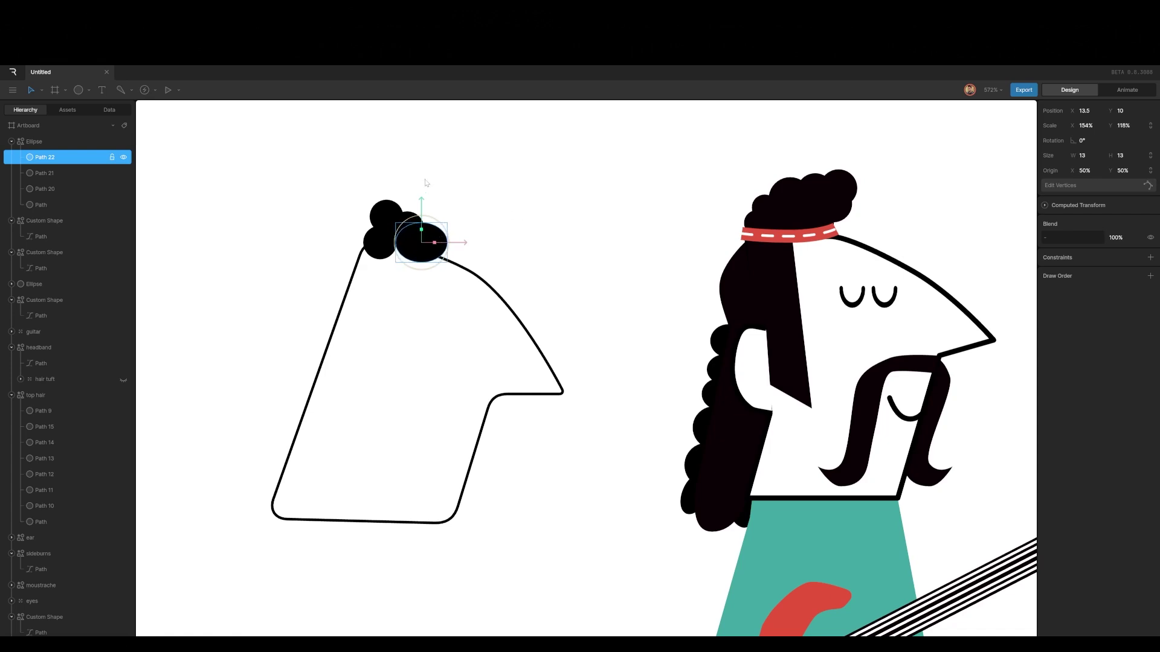
pyautogui.hotkey('ctrl', 'd')
pyautogui.moveTo(441, 242); pyautogui.dragTo(373, 184)
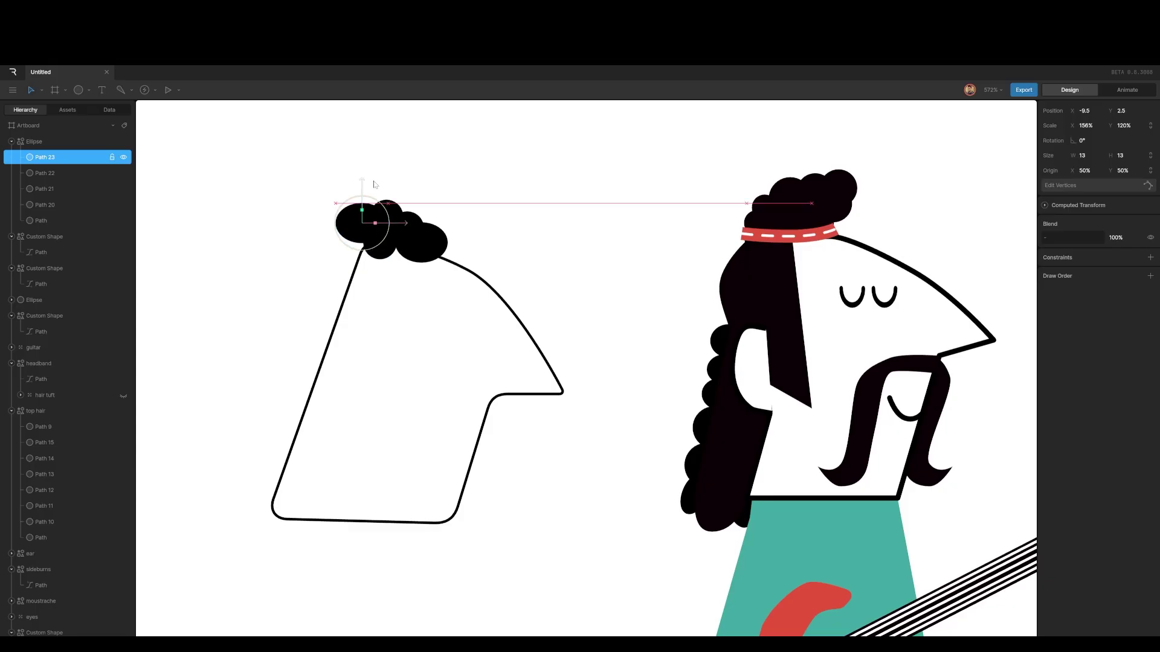
# Nudge the Ellipse circle group slightly right and fill it red, EC3D3D
pyautogui.click(34, 144)
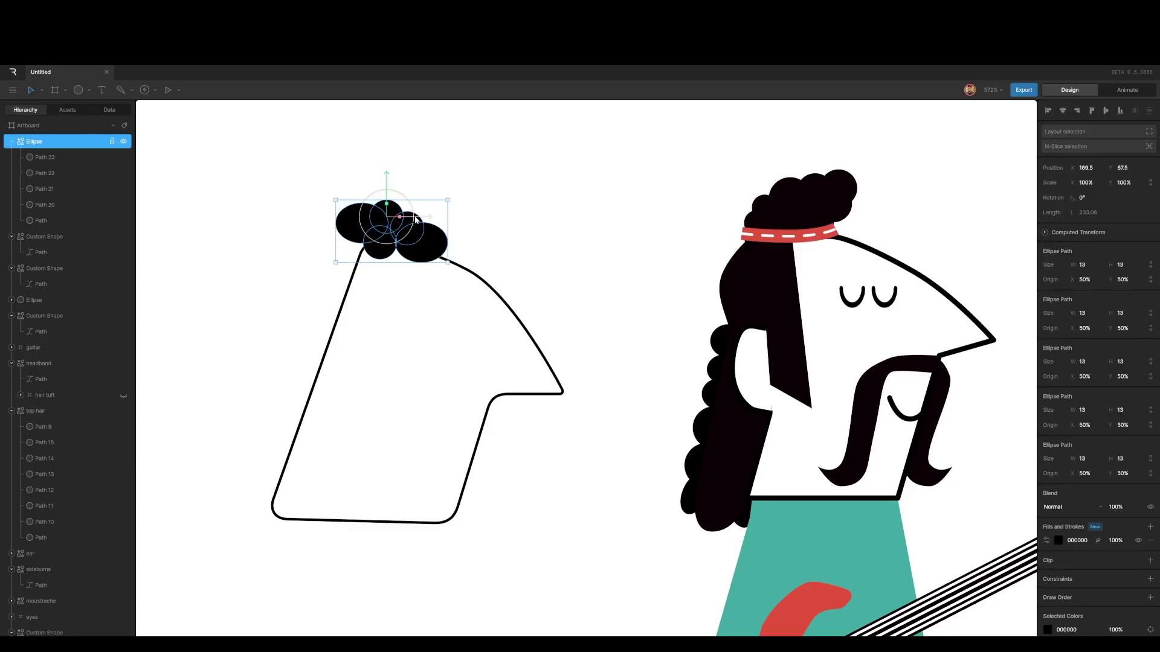
pyautogui.moveTo(415, 220)
pyautogui.mouseDown()
pyautogui.moveTo(447, 220)
pyautogui.moveTo(420, 220)
pyautogui.mouseUp()
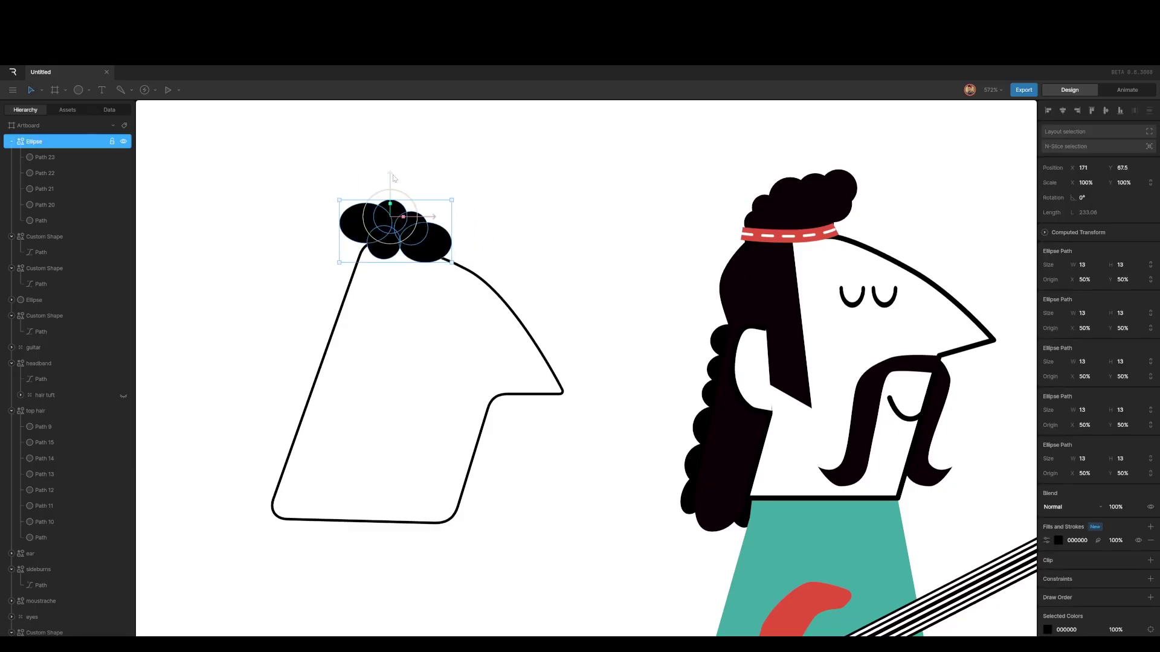
pyautogui.click(1057, 540)
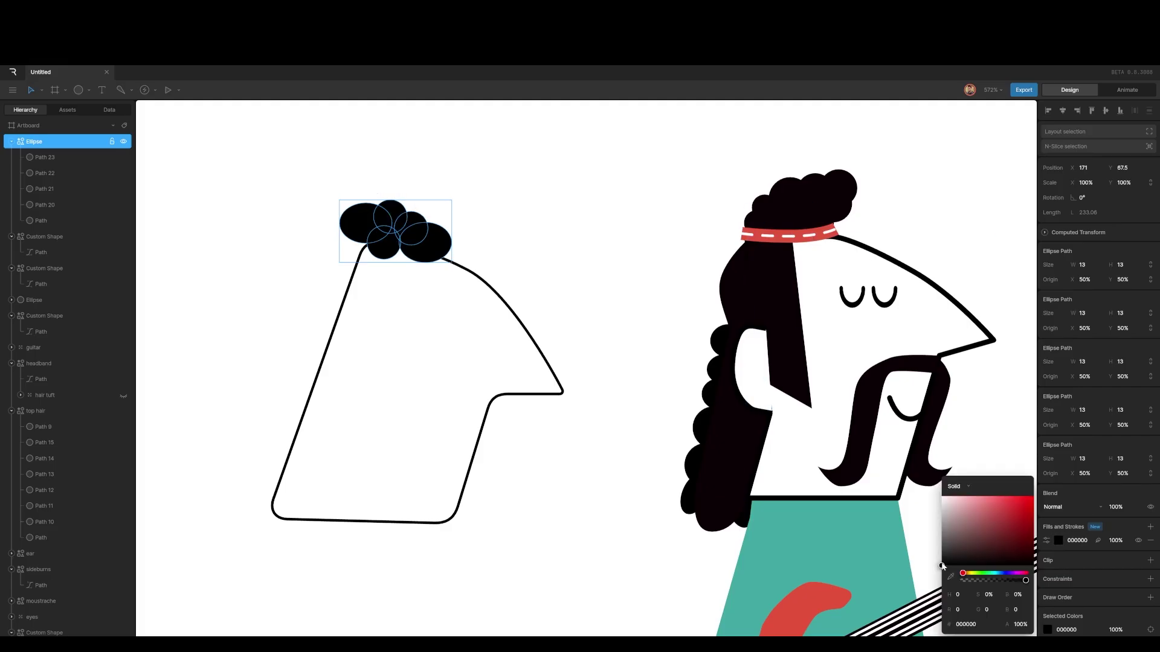
pyautogui.moveTo(941, 566); pyautogui.dragTo(1010, 503)
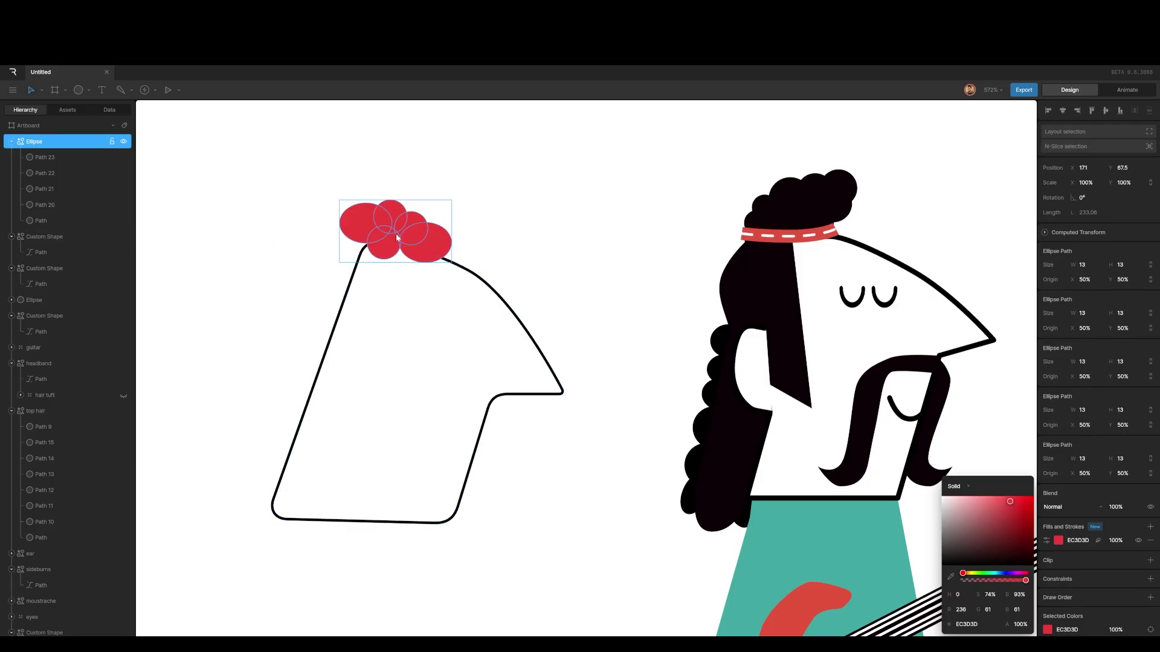
# Draw a closed, pointed red hair strand with the Pen from the curls down-left to a tip
pyautogui.click(39, 157)
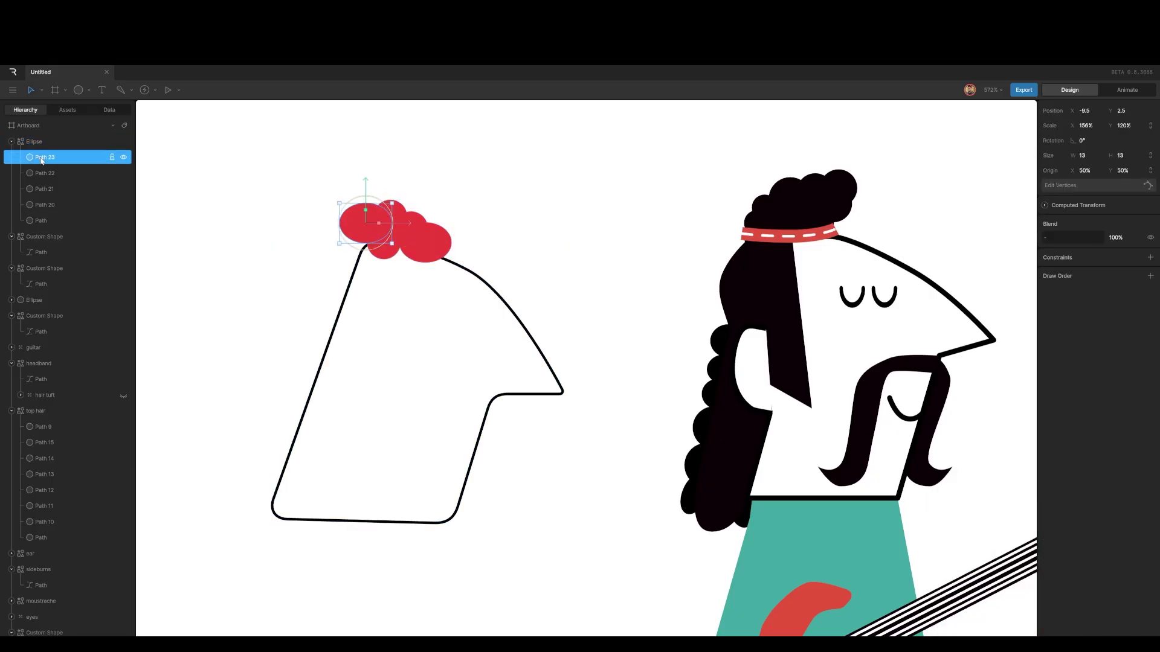
pyautogui.press('p')
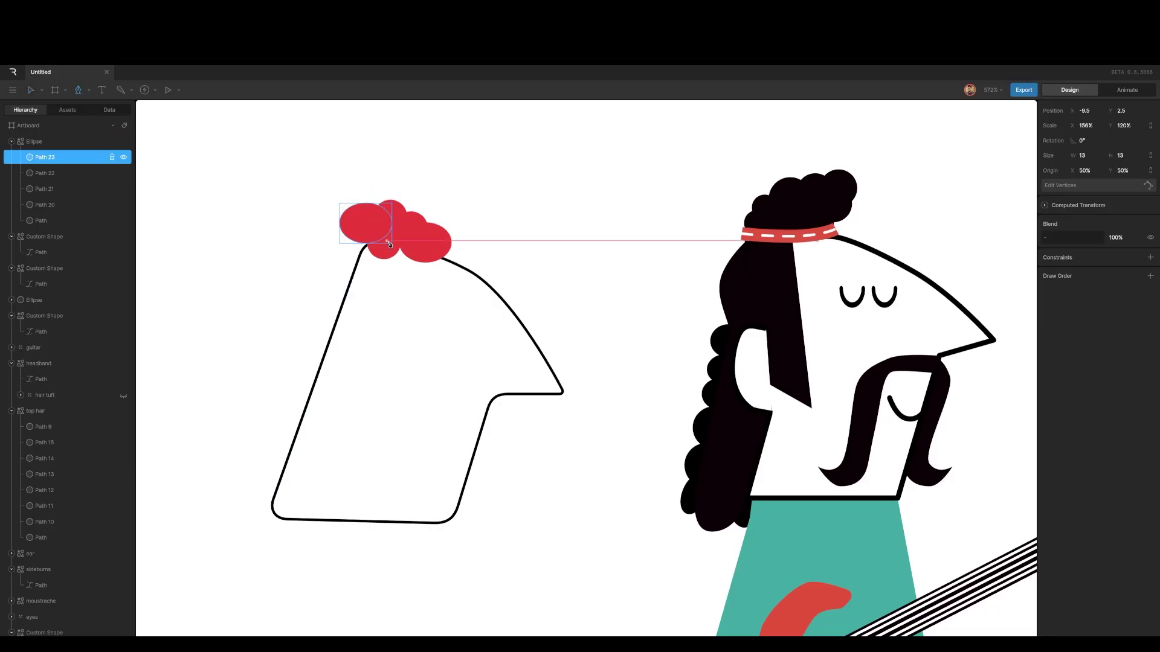
pyautogui.click(389, 249)
pyautogui.moveTo(360, 305); pyautogui.dragTo(343, 324)
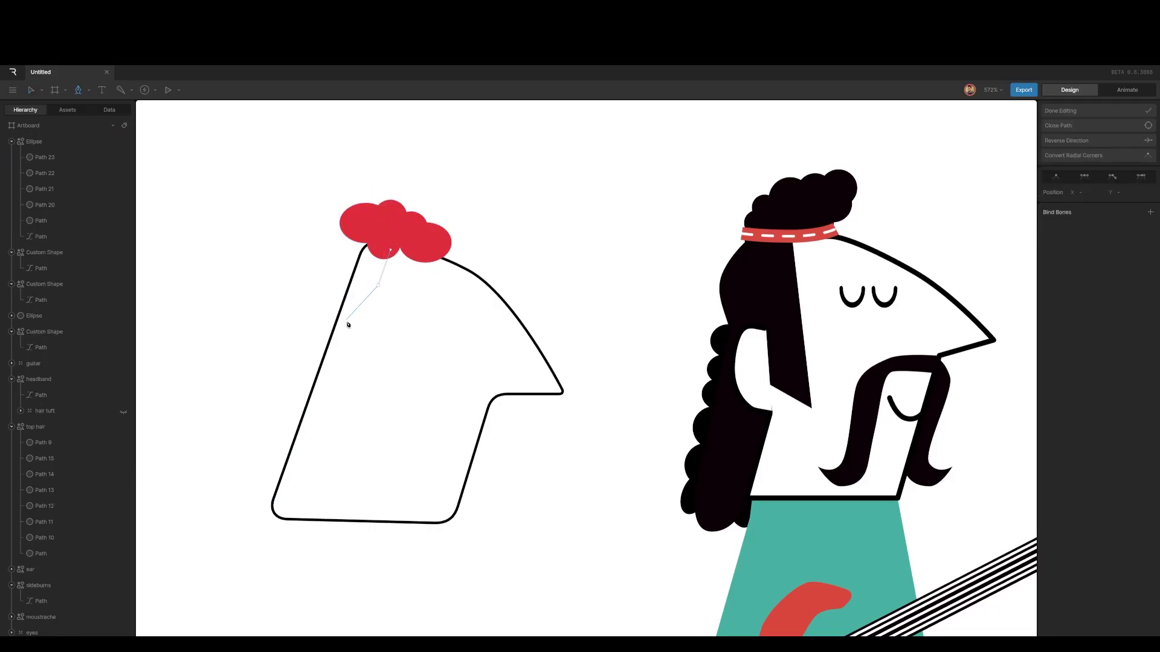
pyautogui.click(270, 381)
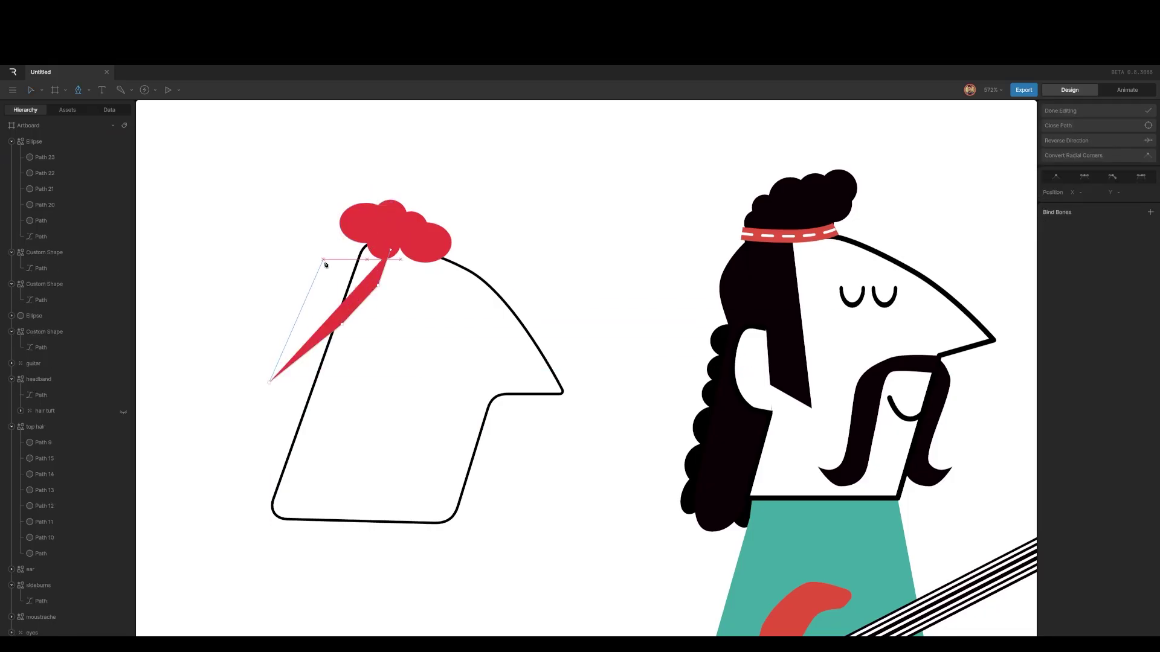
pyautogui.click(323, 260)
pyautogui.click(353, 226)
pyautogui.click(389, 248)
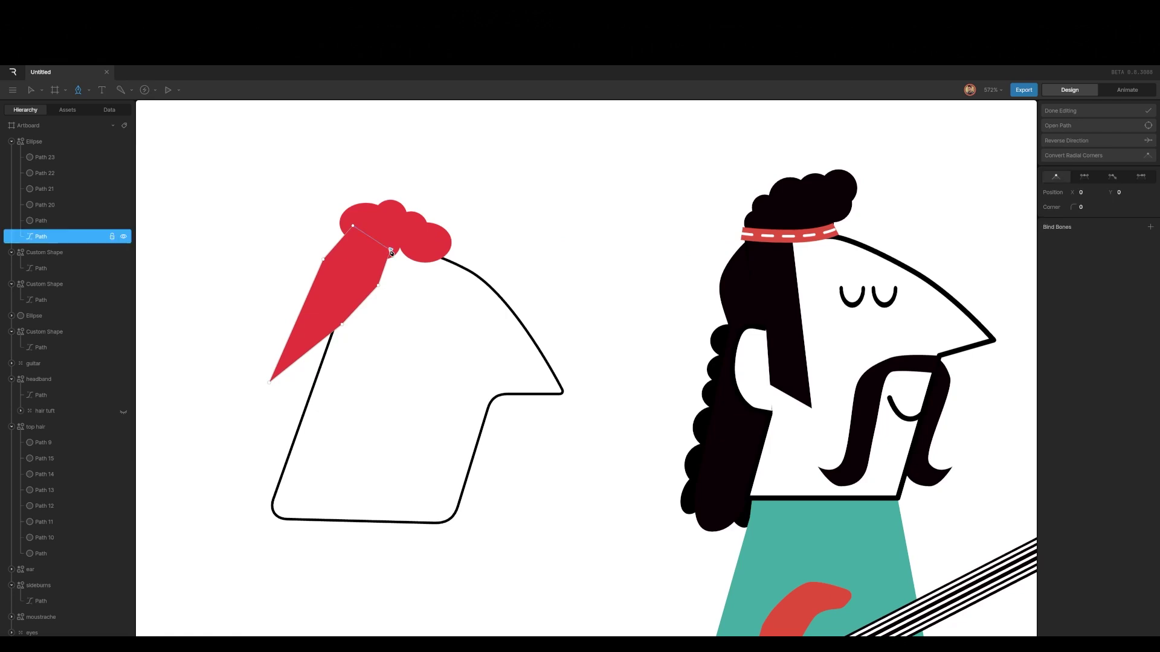
pyautogui.click(32, 91)
pyautogui.click(1081, 111)
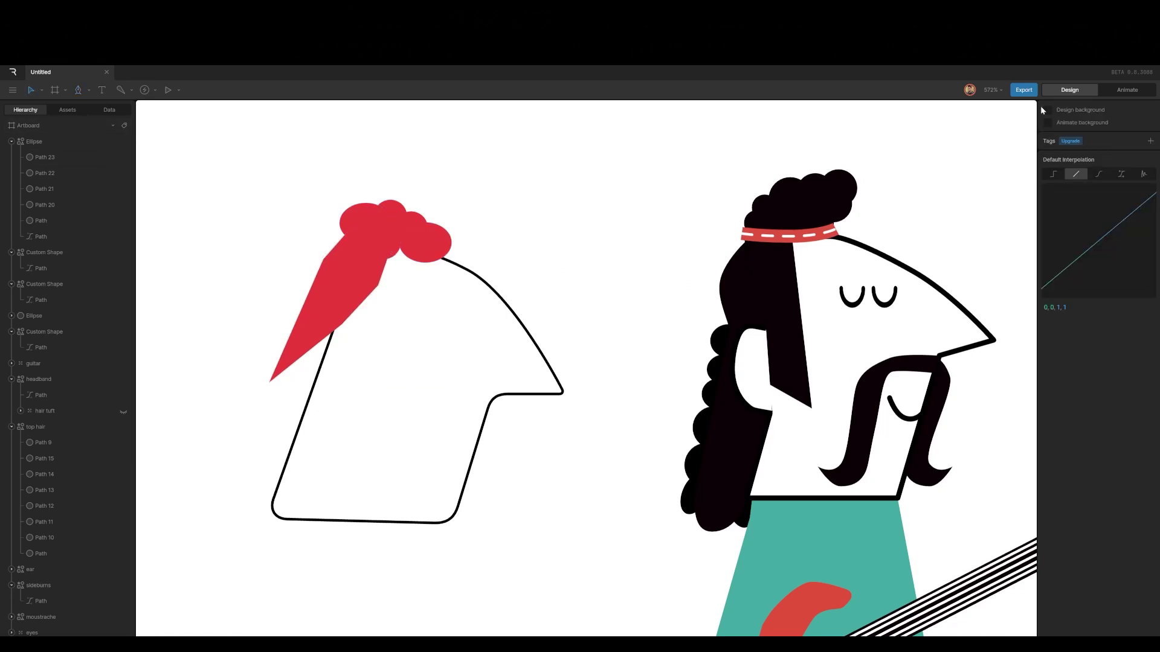
# Paste a copy of the moustache path into the red hair shape group
pyautogui.click(861, 439)
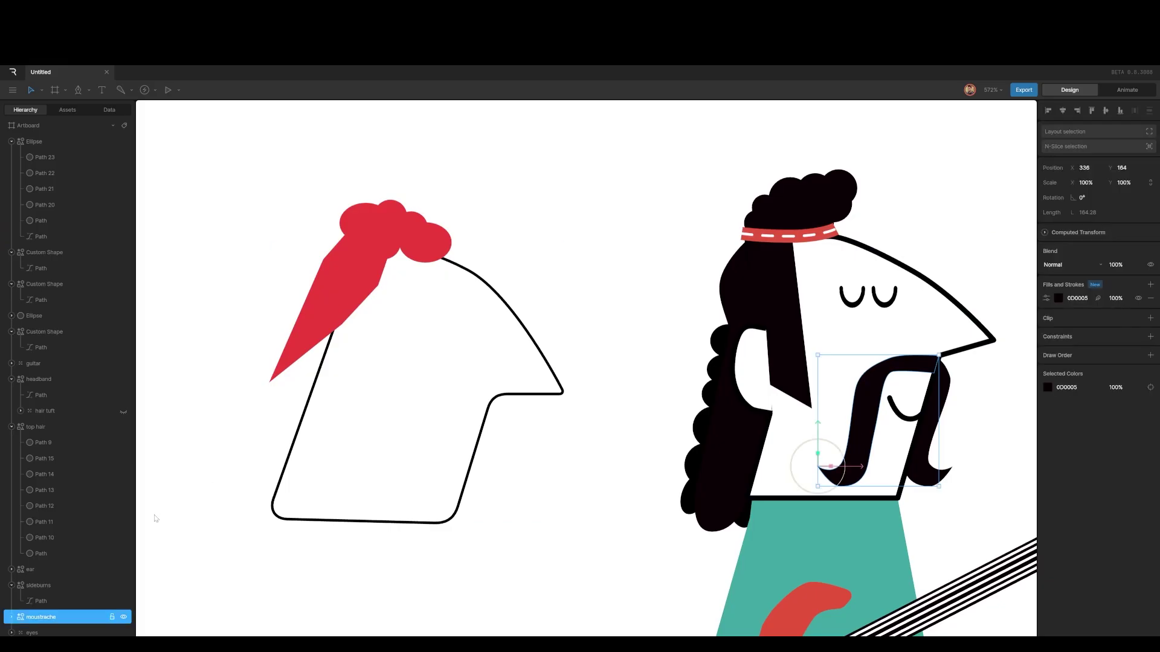
pyautogui.scroll(-2, 31, 563)
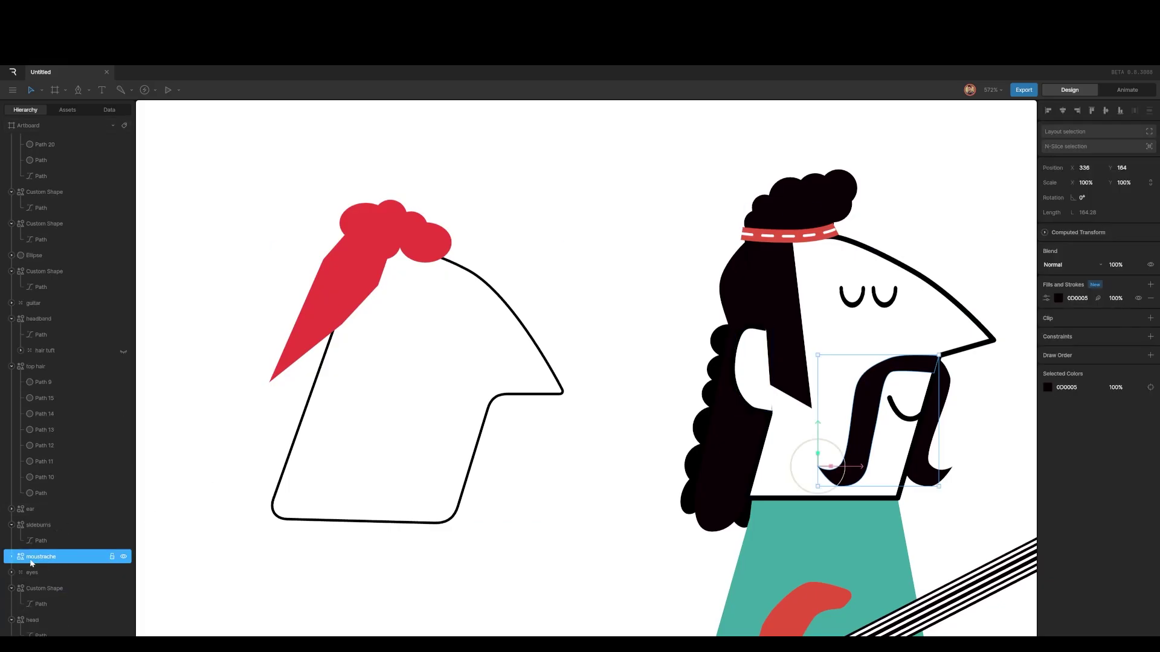
pyautogui.click(12, 559)
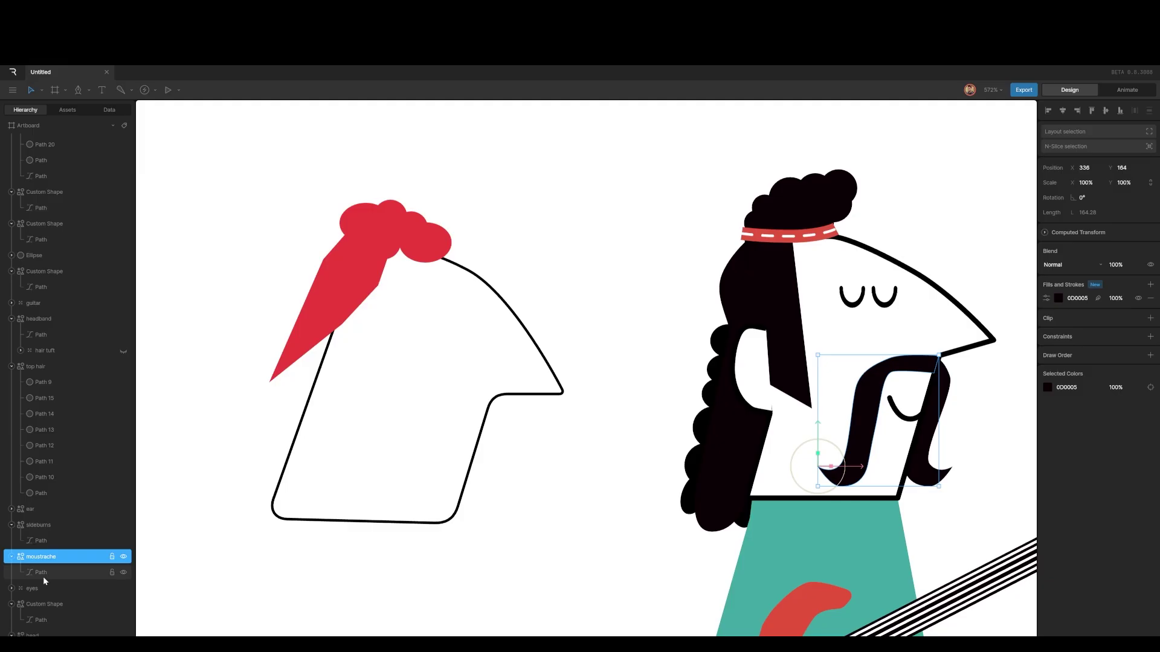
pyautogui.click(43, 575)
pyautogui.click(387, 232)
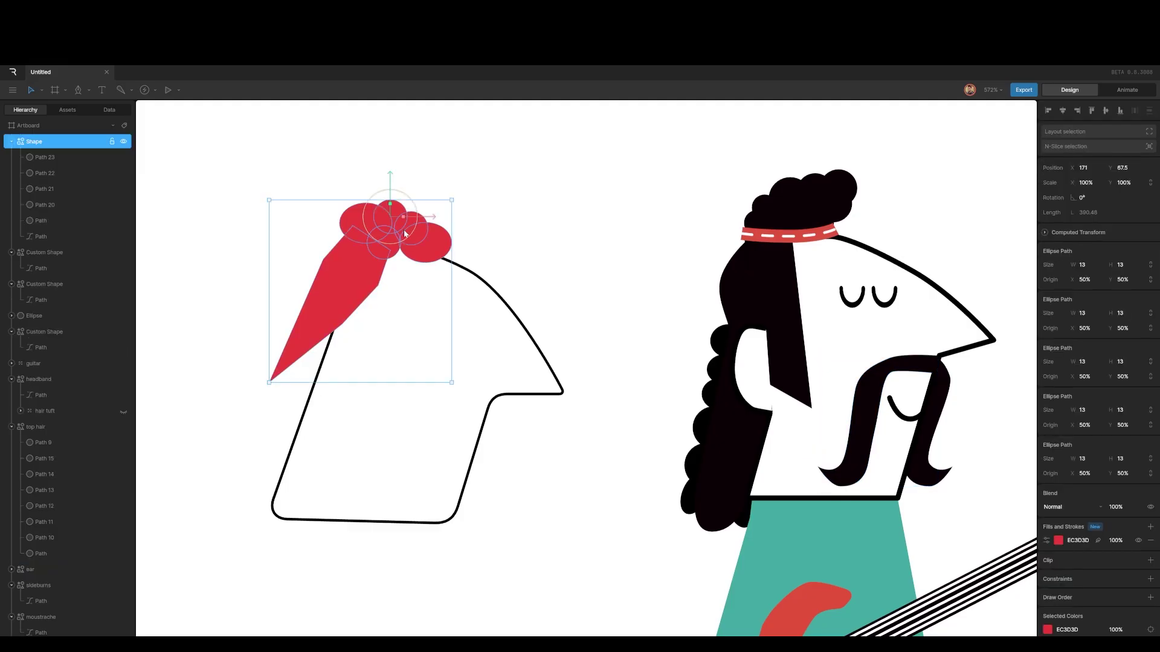
pyautogui.hotkey('ctrl', 'v')
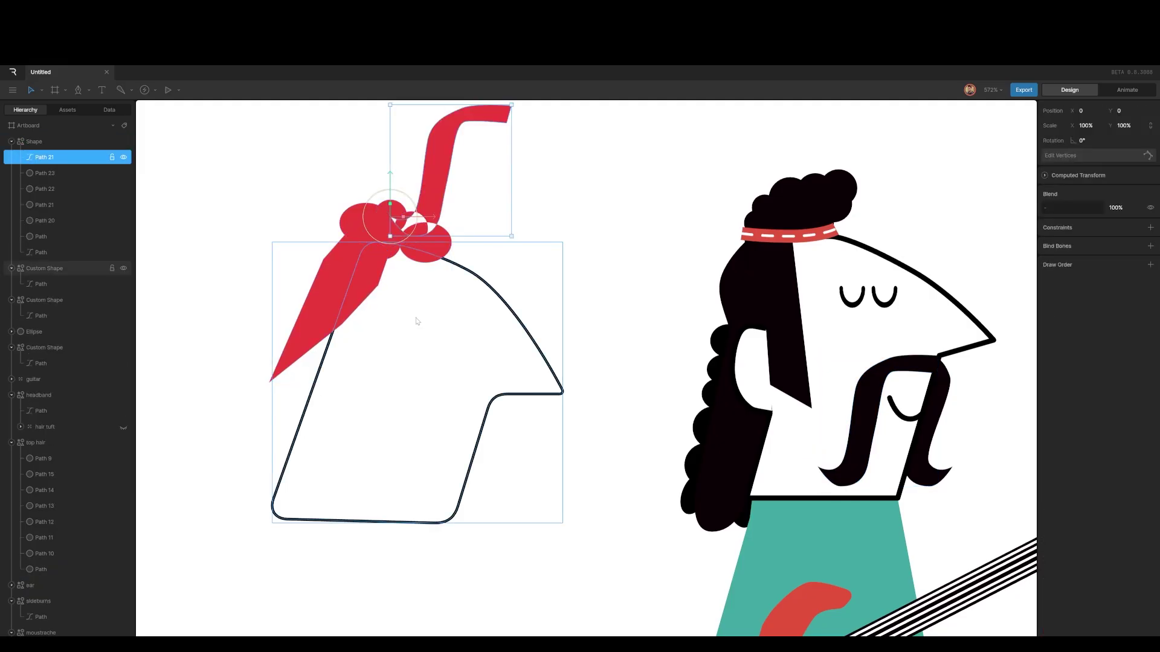
pyautogui.press('Escape')
# Move the pasted Path 21 down toward the head's chin
pyautogui.click(454, 151)
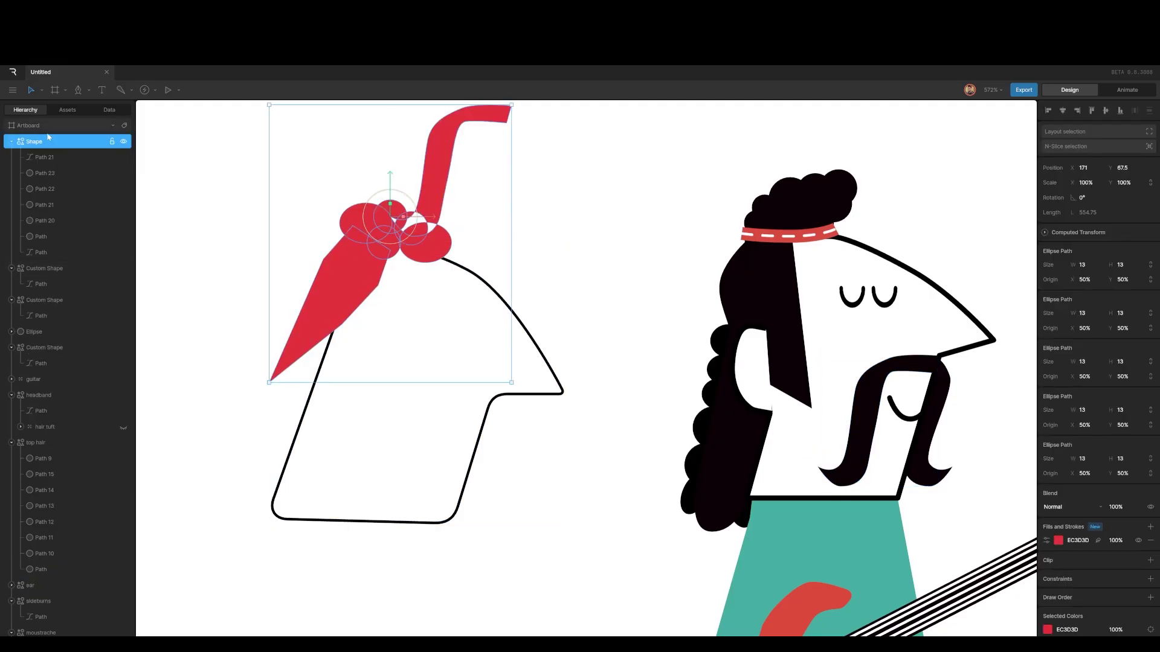
pyautogui.click(40, 159)
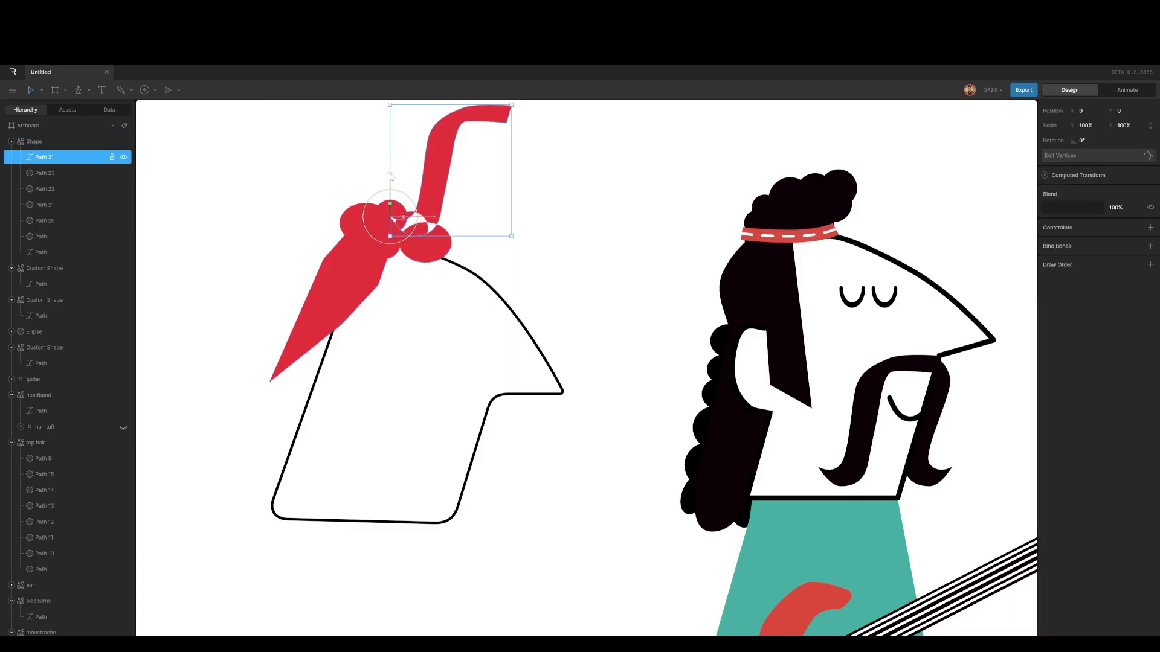
pyautogui.moveTo(389, 180); pyautogui.dragTo(374, 461)
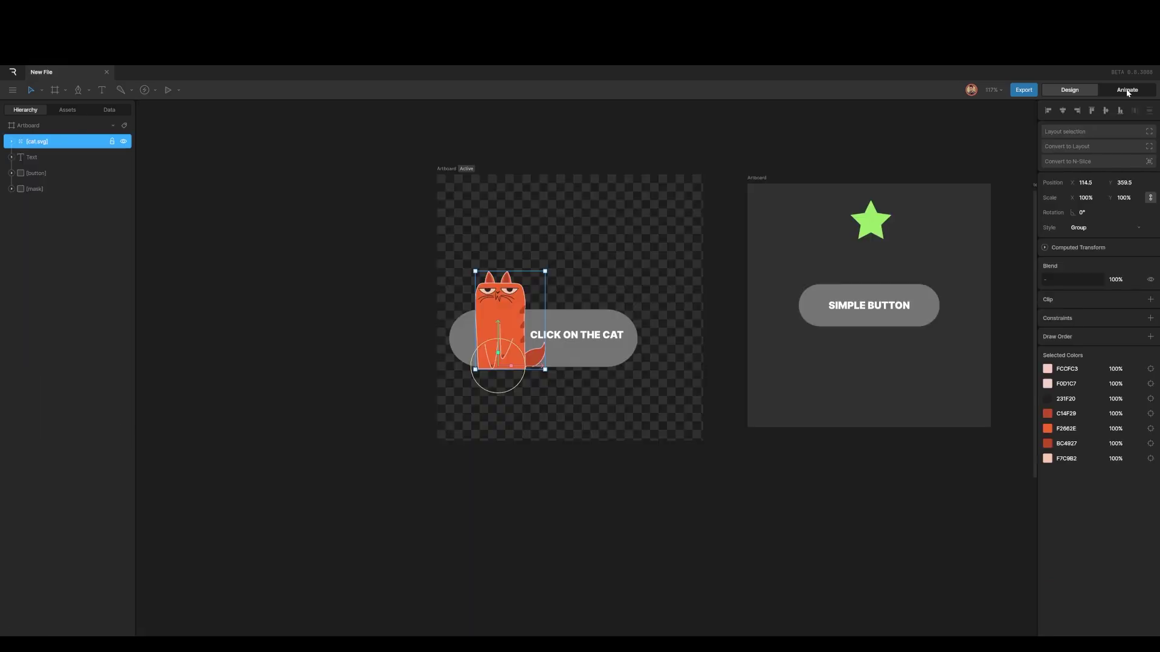
# In Animate mode, delete the cat's old keyframes and key its scale at 100% at frame 0
pyautogui.click(1127, 90)
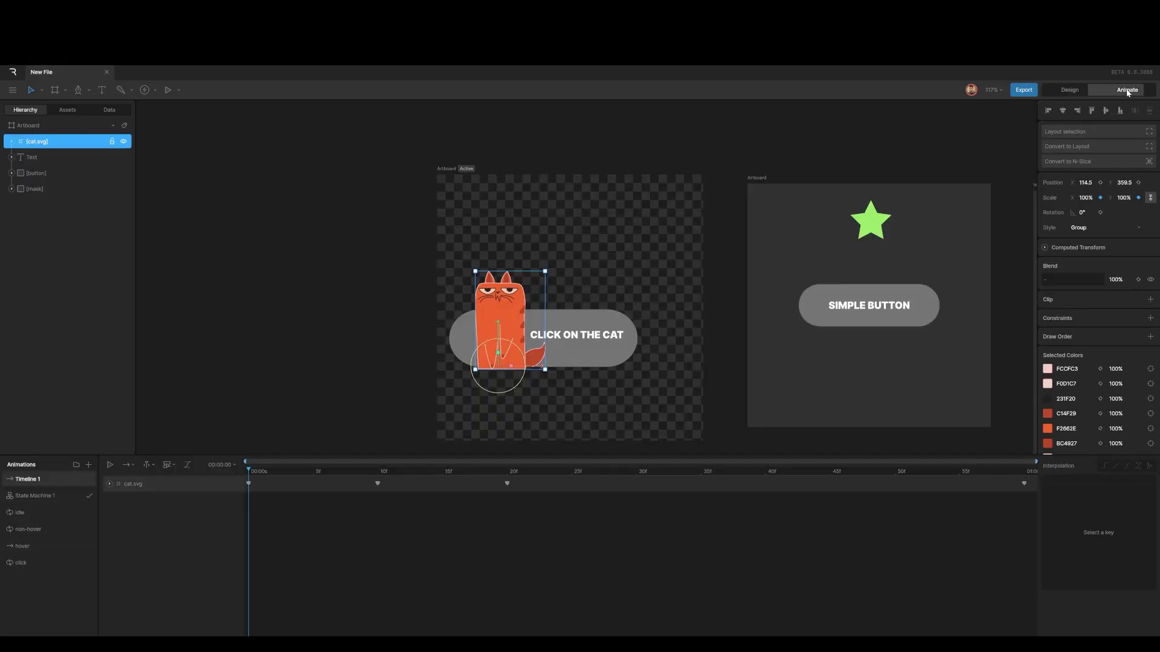
pyautogui.moveTo(592, 516); pyautogui.dragTo(244, 477)
pyautogui.press('Delete')
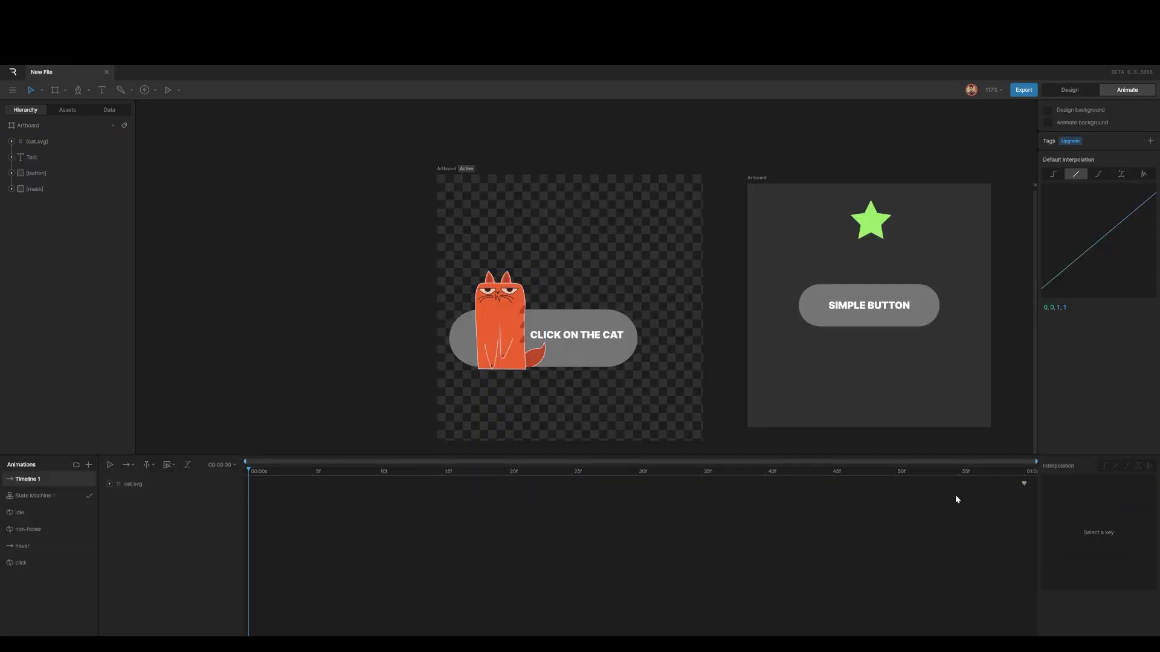
pyautogui.click(1023, 484)
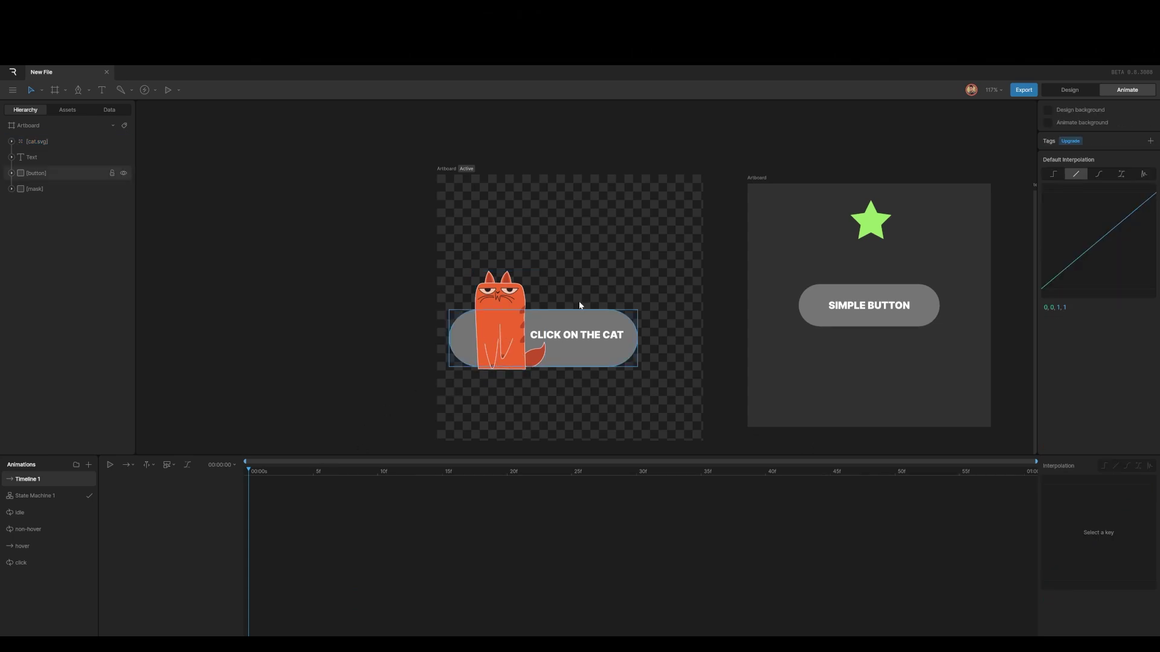
pyautogui.click(506, 321)
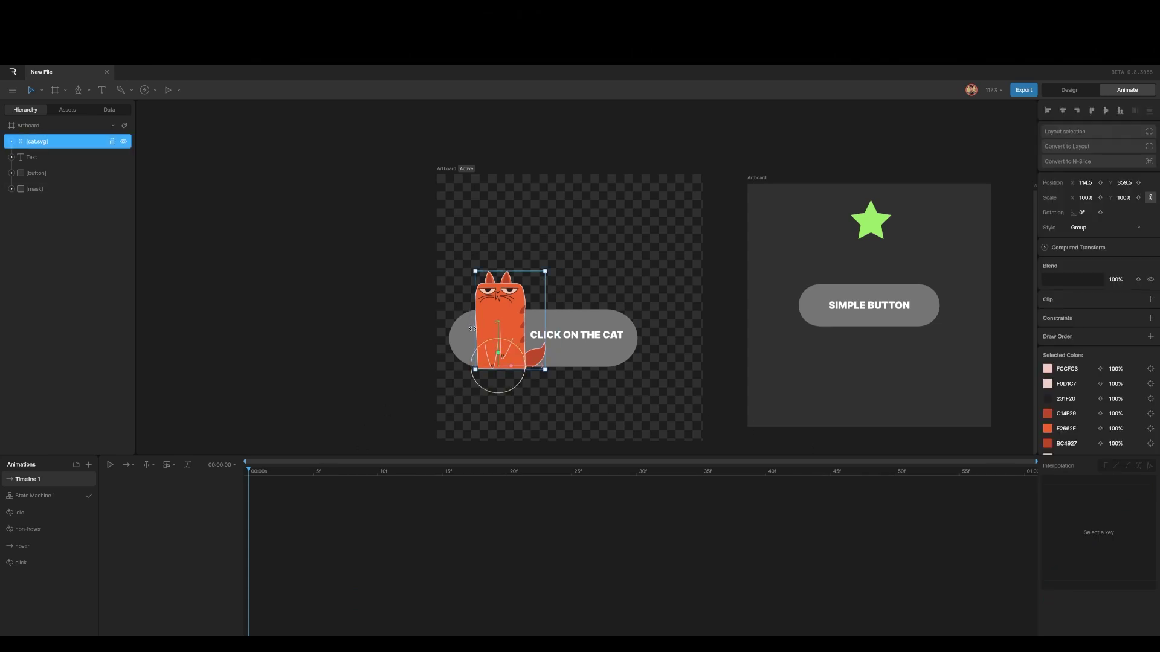
pyautogui.click(1100, 199)
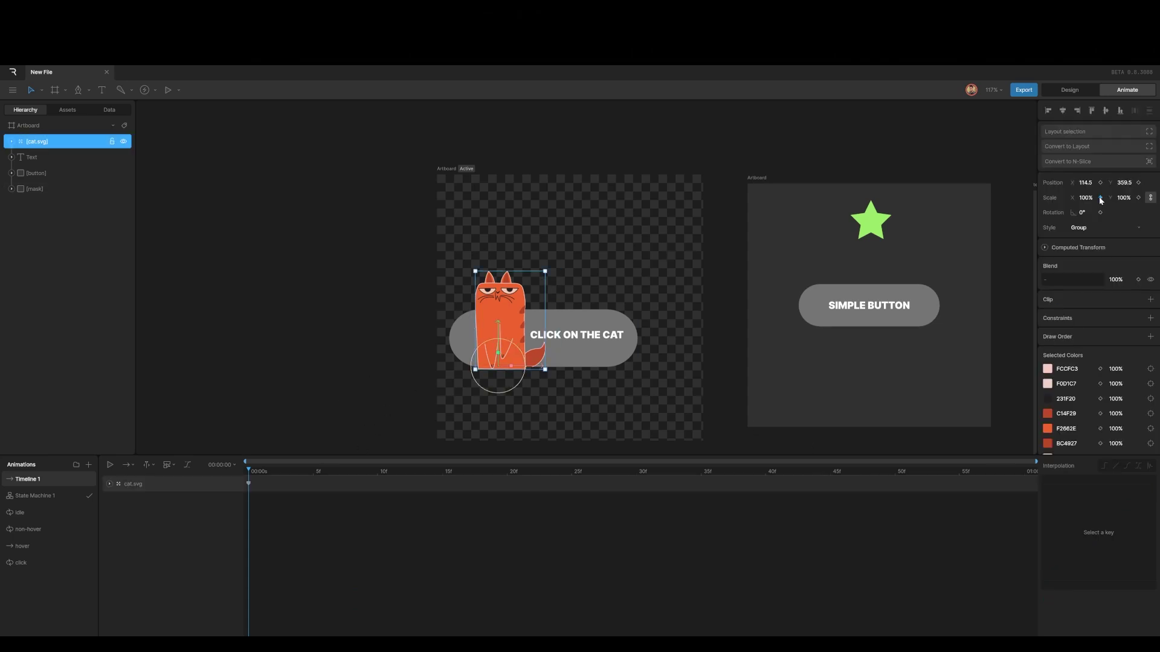
pyautogui.click(1138, 199)
# Key the cat's scale to 90% at frame 10 and 115% at frame 20
pyautogui.moveTo(254, 470); pyautogui.dragTo(377, 470)
pyautogui.click(1085, 198)
pyautogui.write('90')
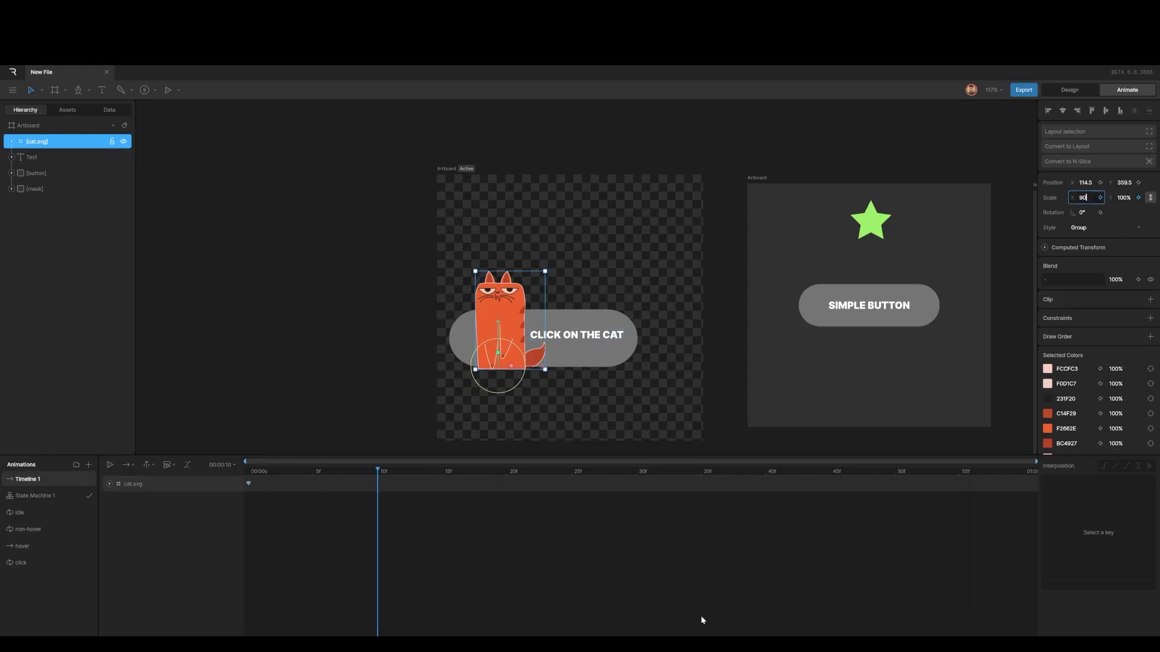
pyautogui.press('Return')
pyautogui.moveTo(388, 477); pyautogui.dragTo(507, 476)
pyautogui.click(1085, 198)
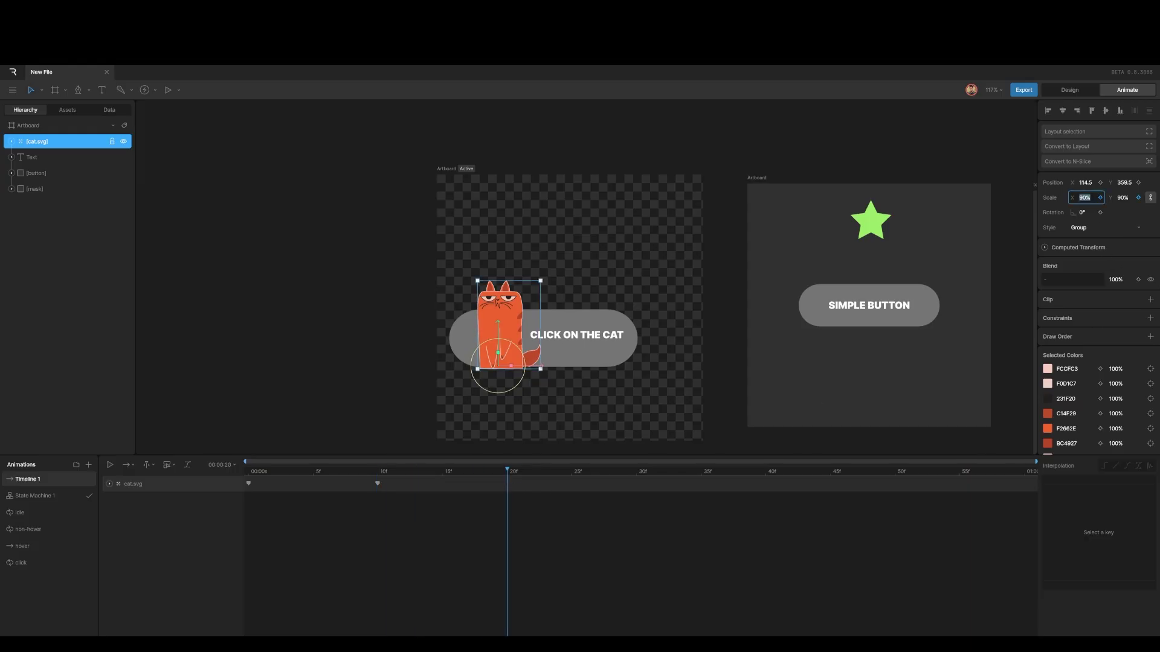
pyautogui.write('115')
pyautogui.press('Return')
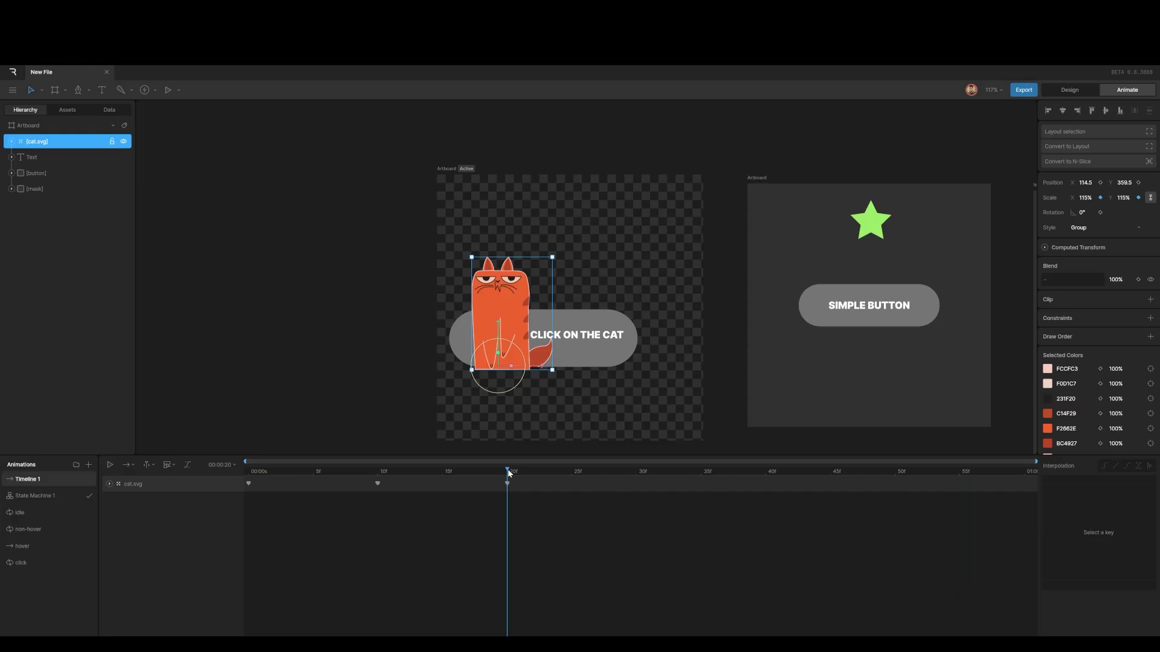
# Key scale back to 100% at one second and set playback to Loop
pyautogui.moveTo(509, 473); pyautogui.dragTo(1039, 492)
pyautogui.click(1086, 197)
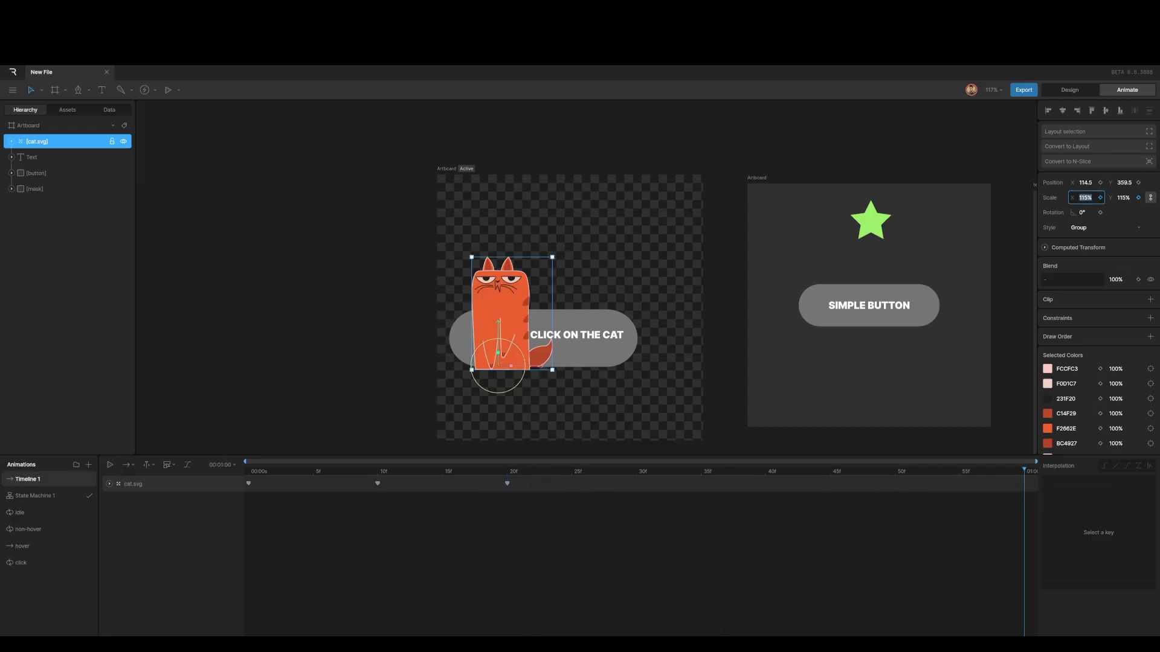
pyautogui.write('100')
pyautogui.press('Return')
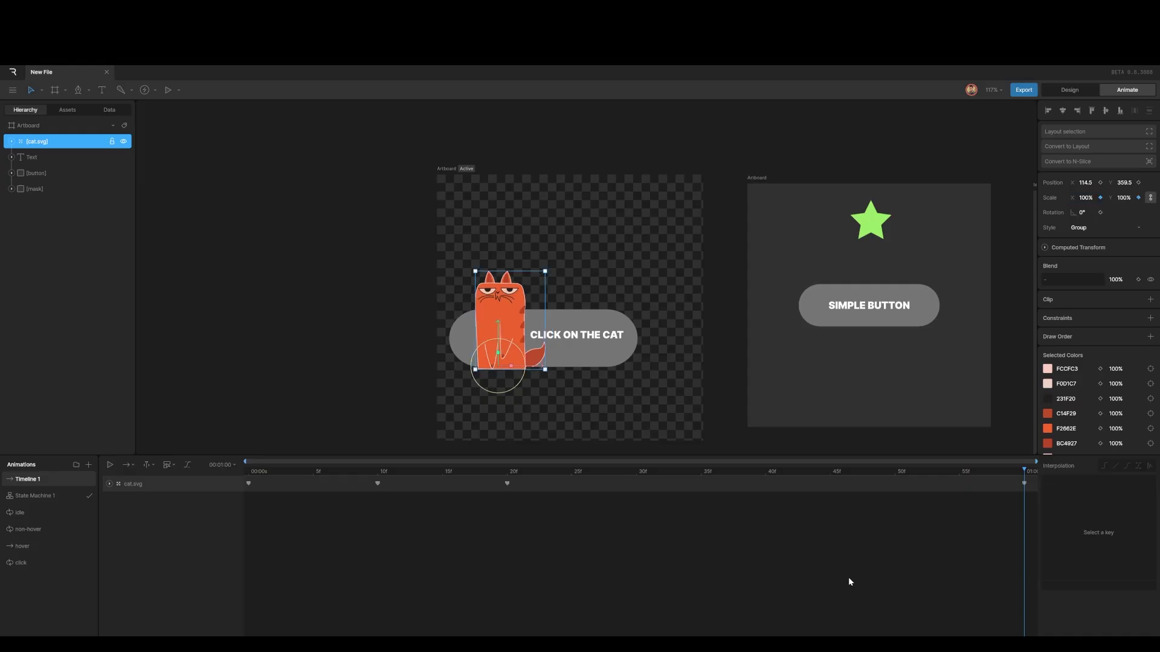
pyautogui.moveTo(1020, 470); pyautogui.dragTo(189, 487)
pyautogui.press('space')
pyautogui.click(128, 464)
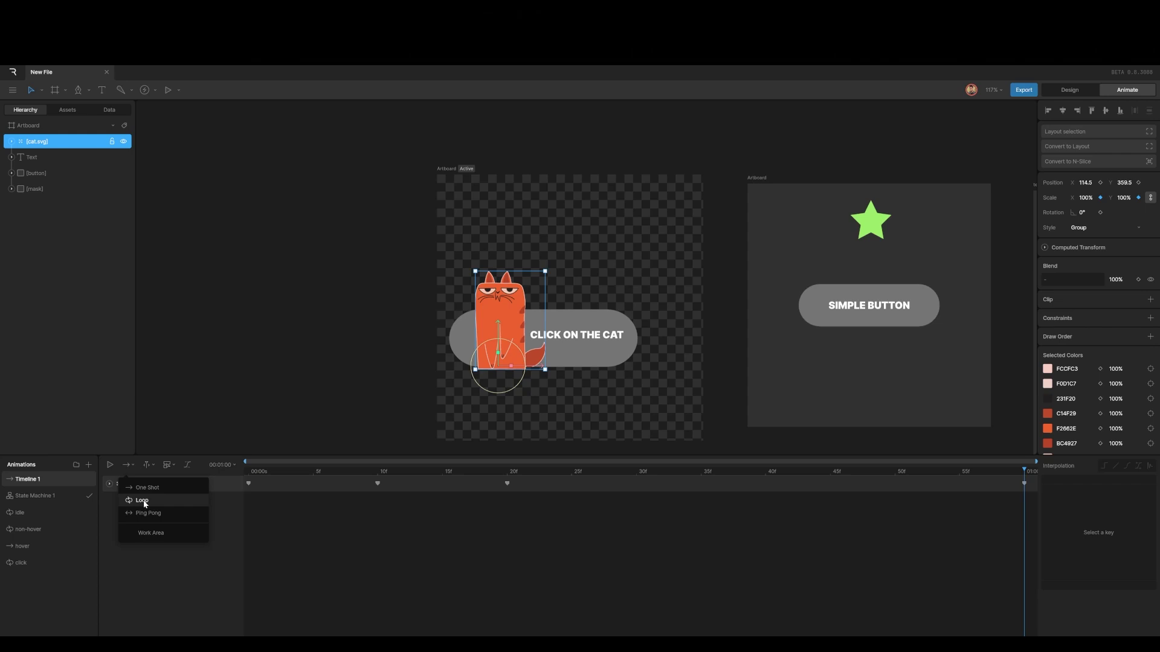
pyautogui.click(144, 501)
# Give the first keyframe a custom Cubic ease curve for a faster start
pyautogui.press('space')
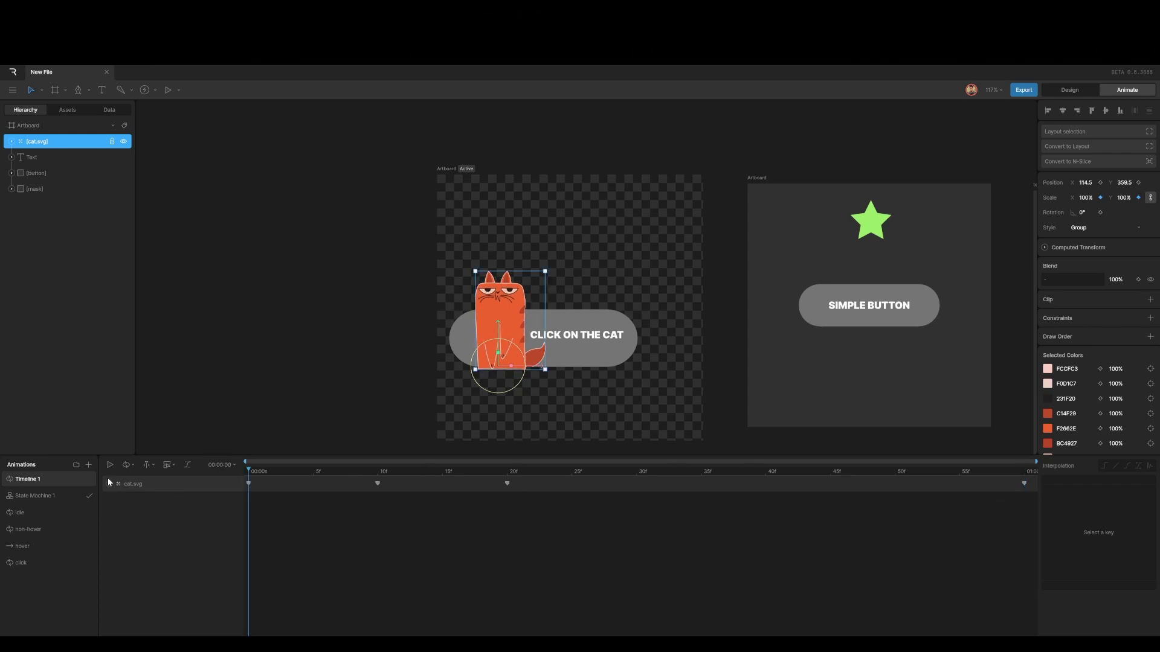
pyautogui.click(248, 484)
pyautogui.click(1127, 466)
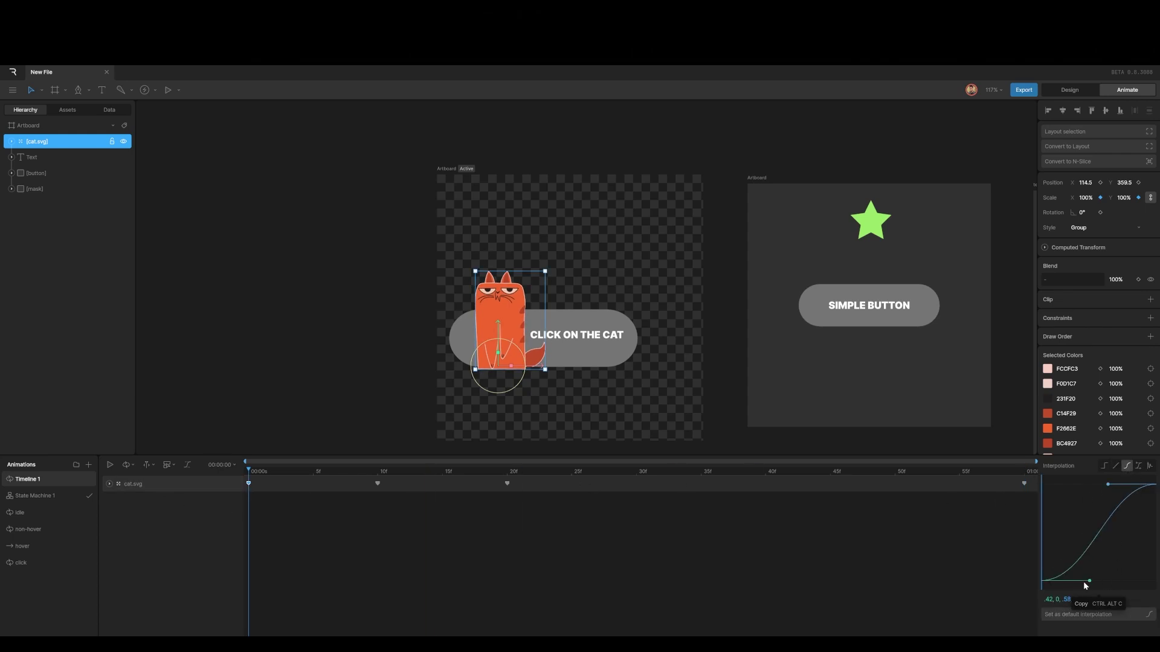
pyautogui.moveTo(1089, 580); pyautogui.dragTo(1040, 541)
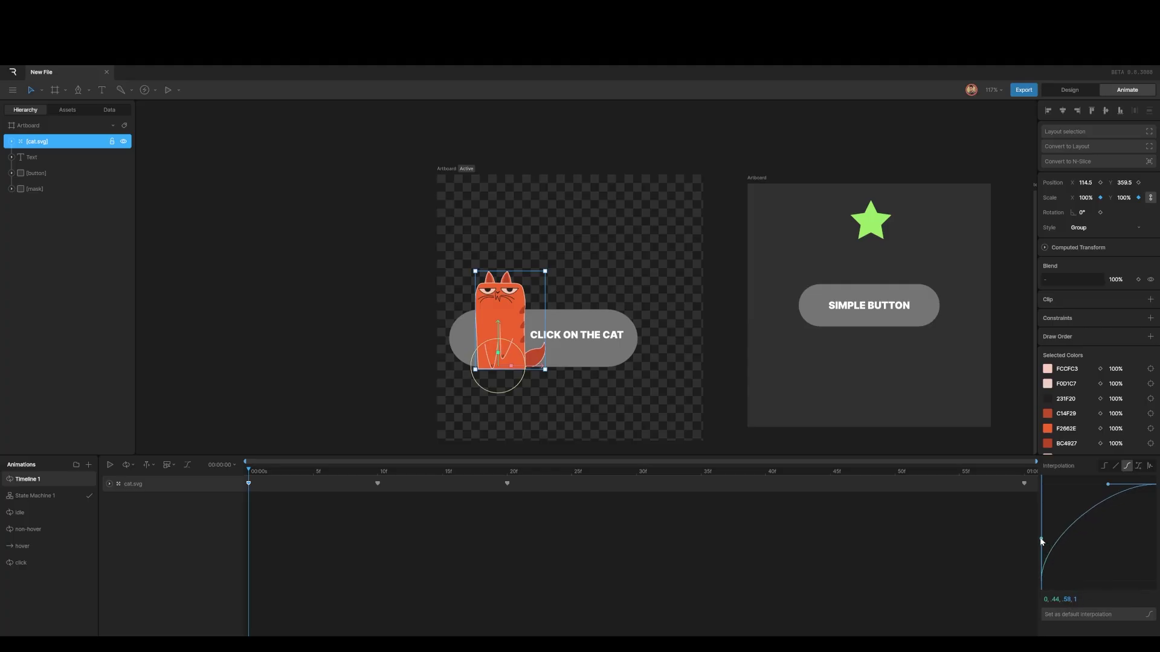
pyautogui.press('space')
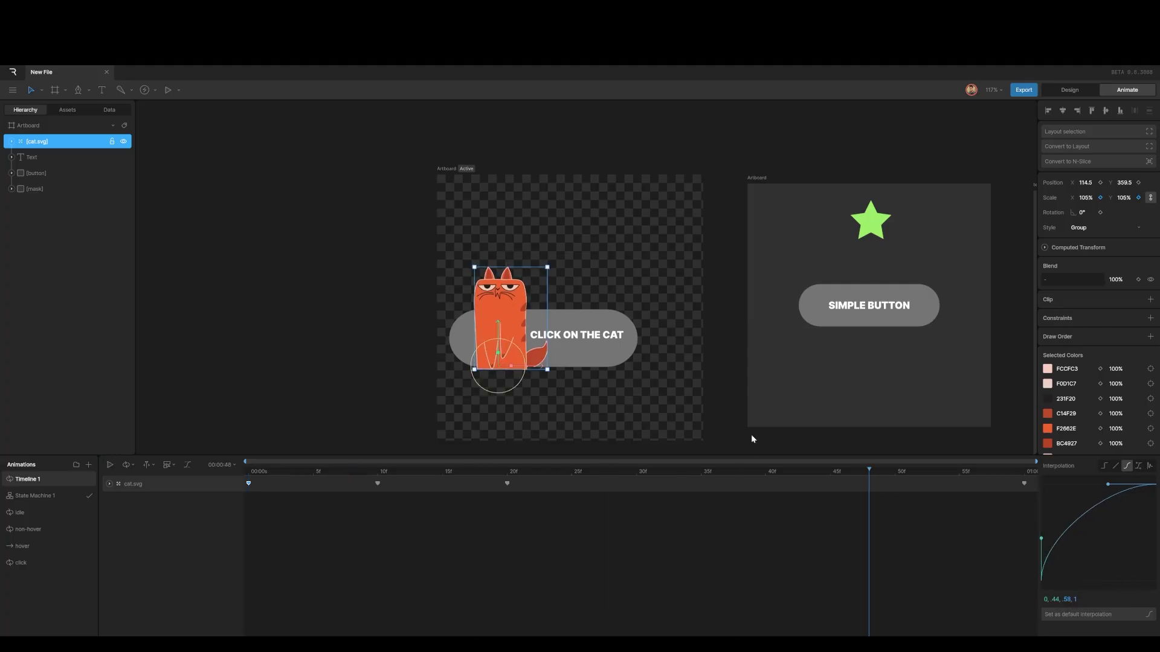
pyautogui.moveTo(870, 471); pyautogui.dragTo(509, 488)
# Set the frame-20 keyframe to Elastic ease out with amplitude 1.68 and period 0.31
pyautogui.click(508, 484)
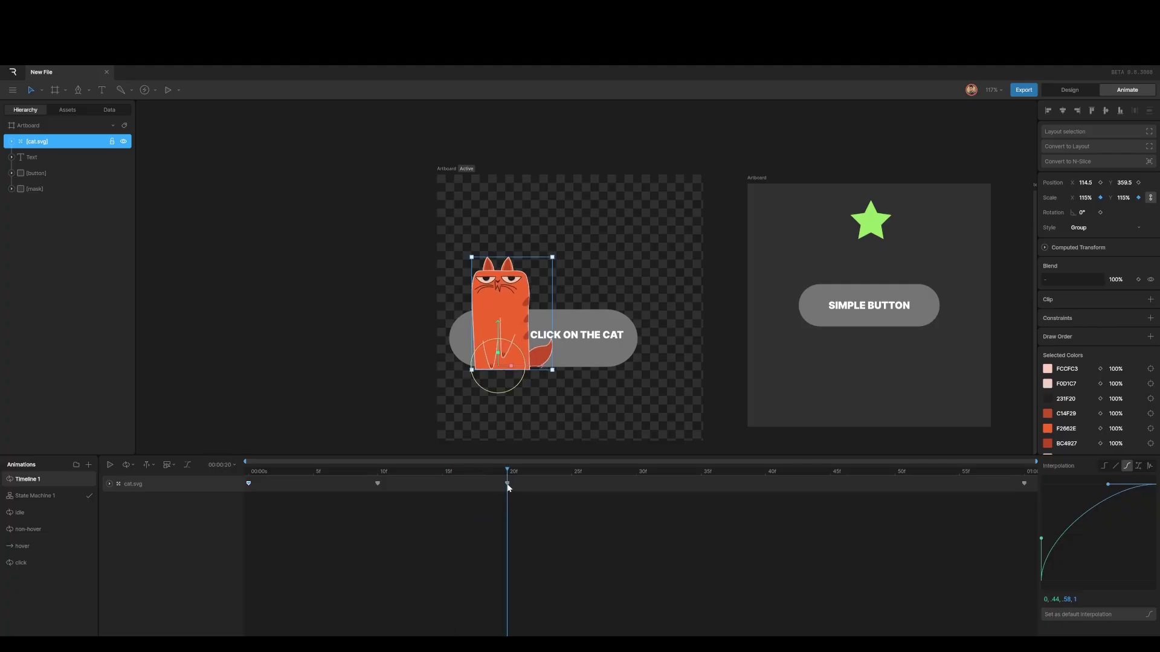
pyautogui.click(1150, 466)
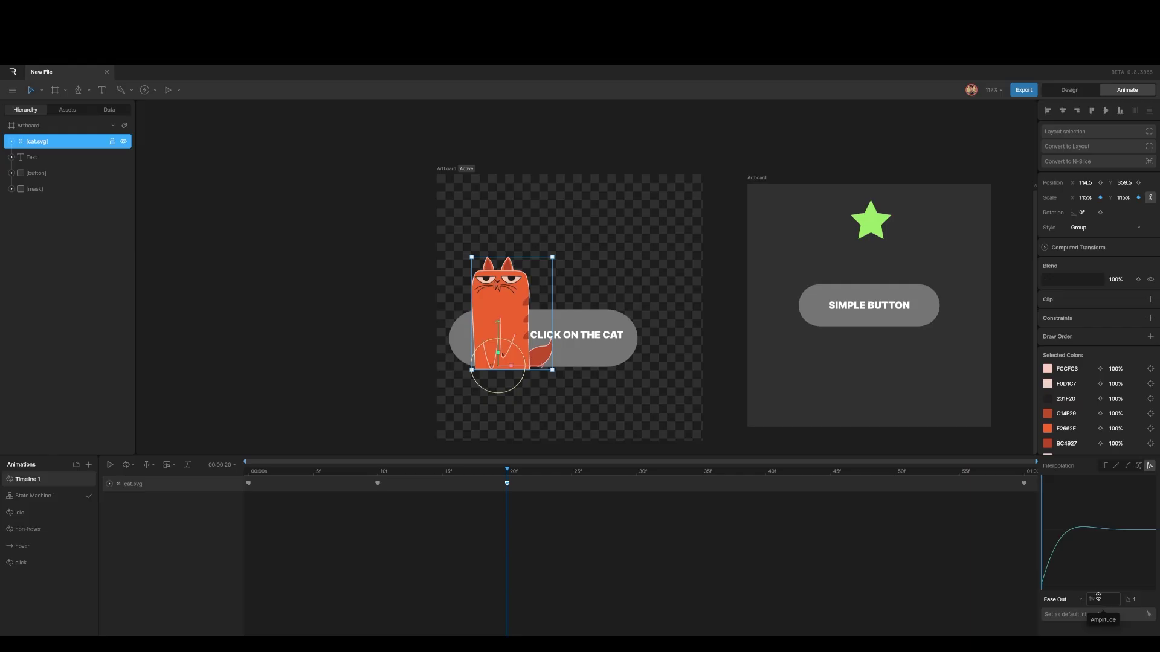
pyautogui.moveTo(1098, 596); pyautogui.dragTo(1108, 561)
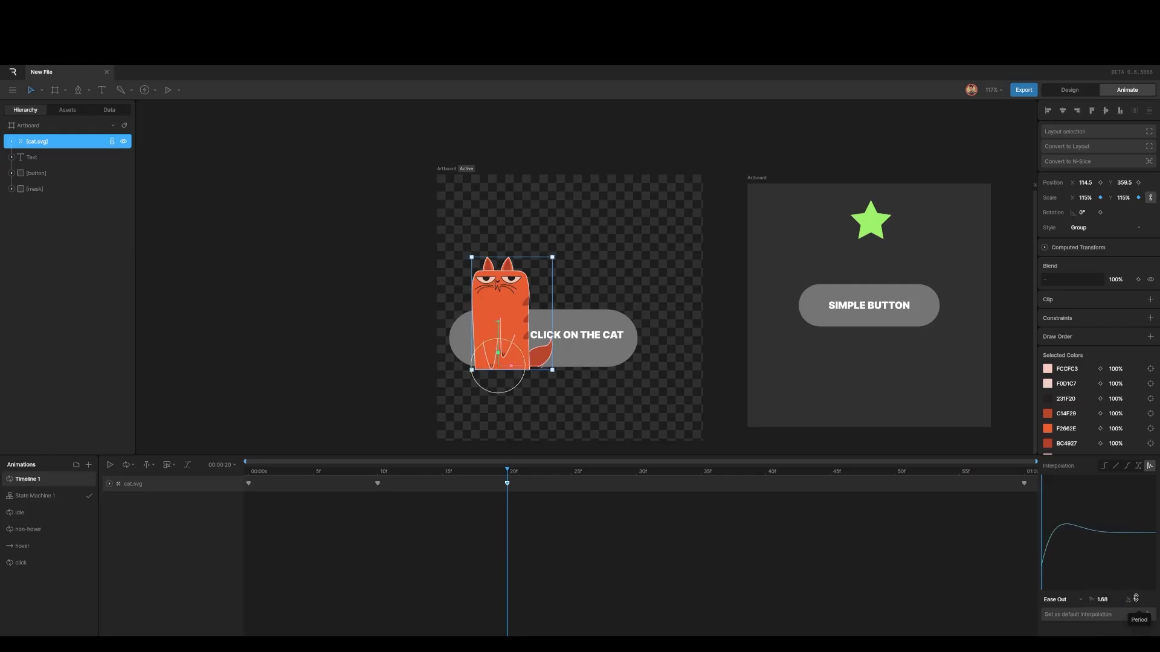
pyautogui.moveTo(1136, 599); pyautogui.dragTo(1124, 642)
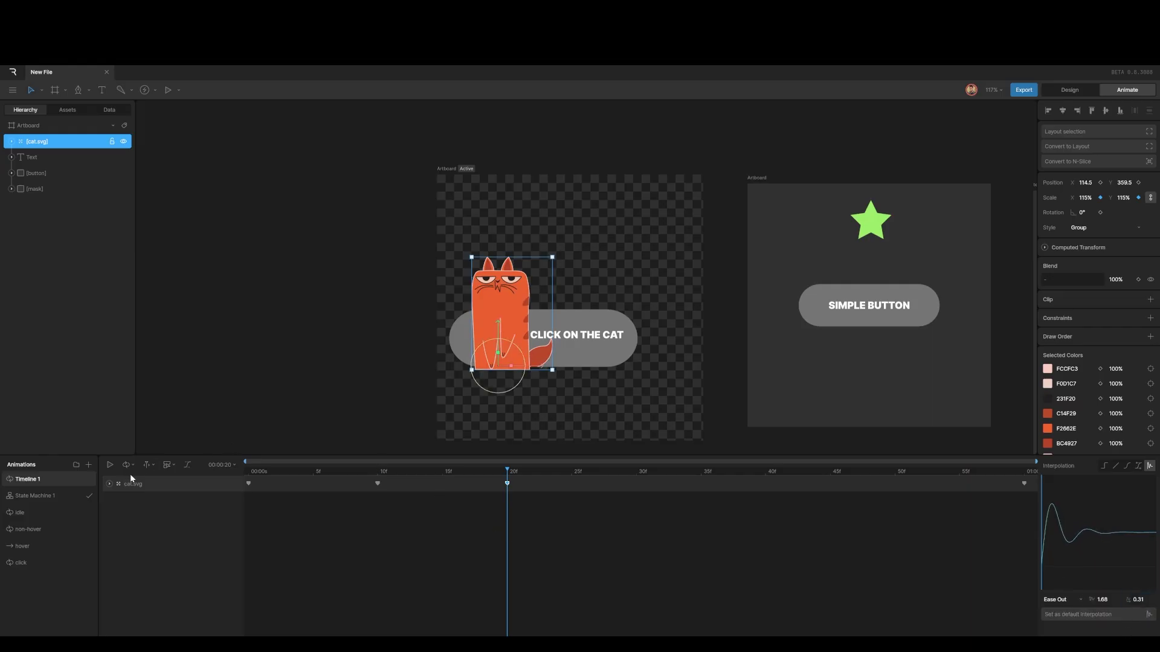
pyautogui.click(111, 467)
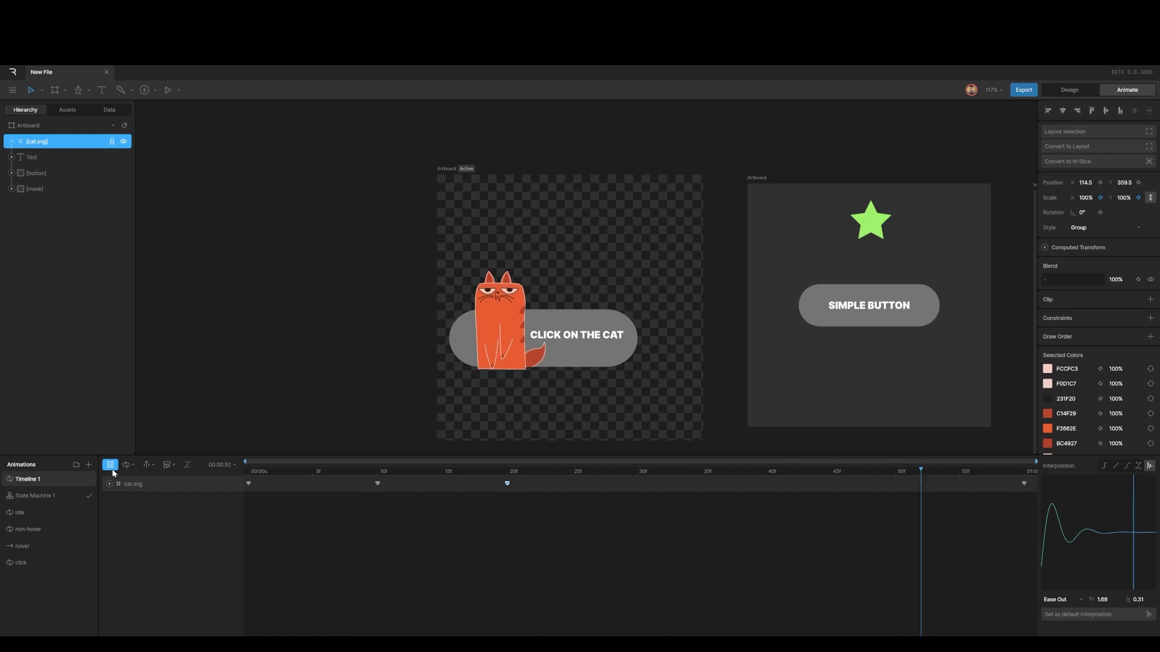
# Move the cat's last scale keyframe slightly earlier and make its easing linear
pyautogui.click(110, 466)
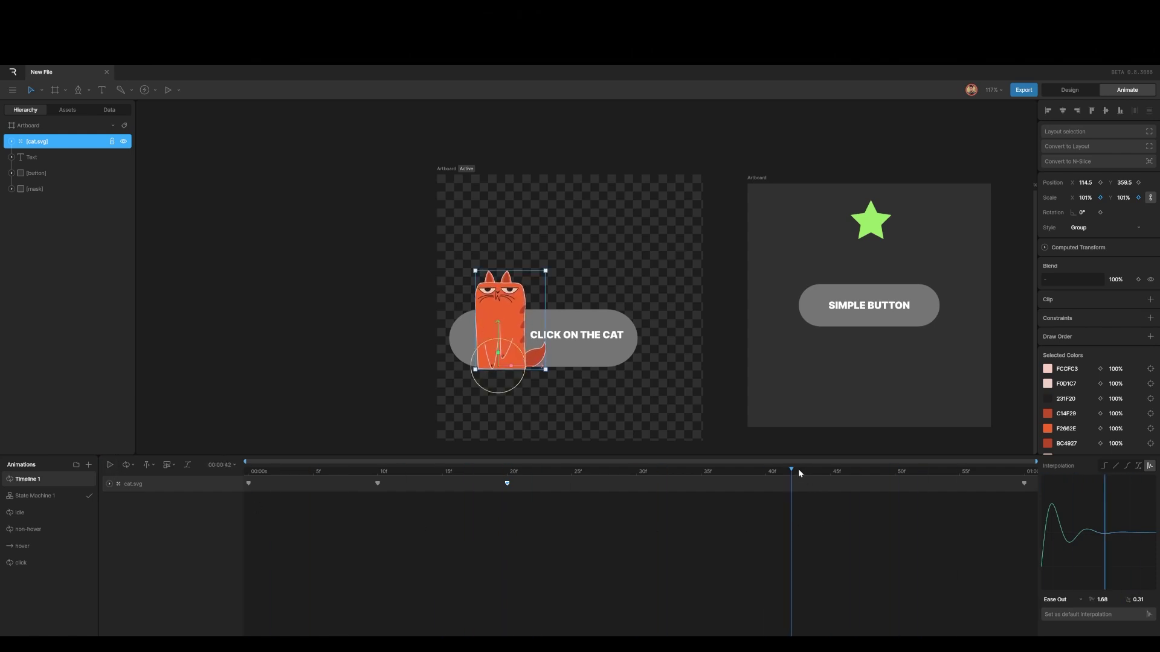
pyautogui.moveTo(799, 468); pyautogui.dragTo(502, 487)
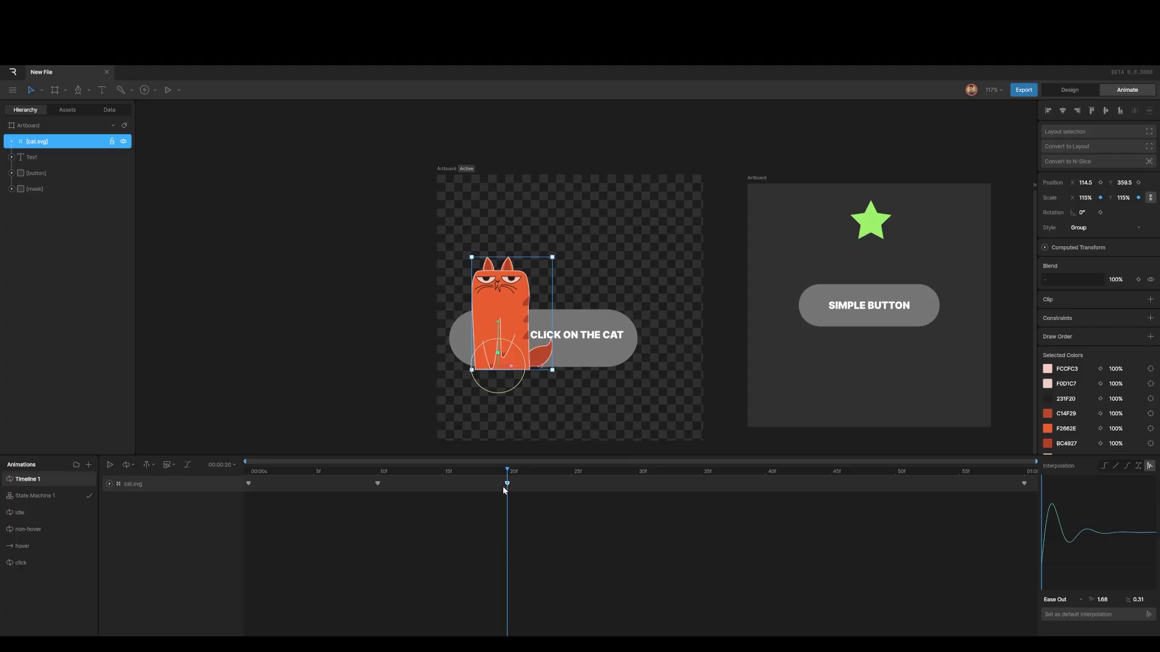
pyautogui.rightClick(1131, 591)
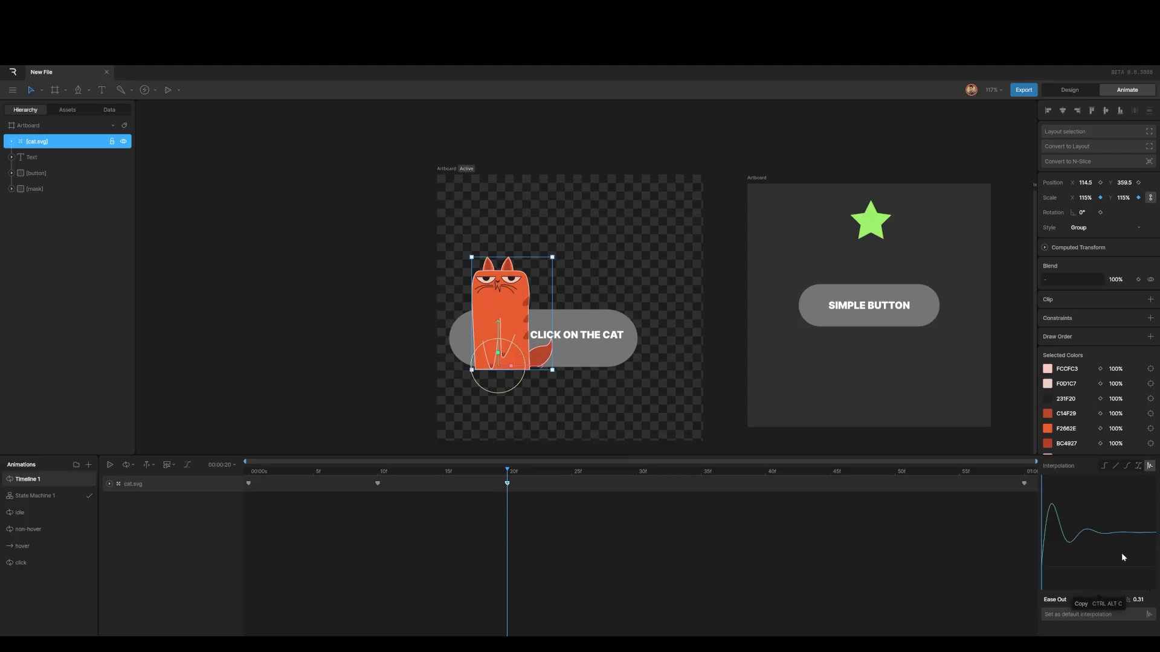
pyautogui.moveTo(1024, 484); pyautogui.dragTo(984, 489)
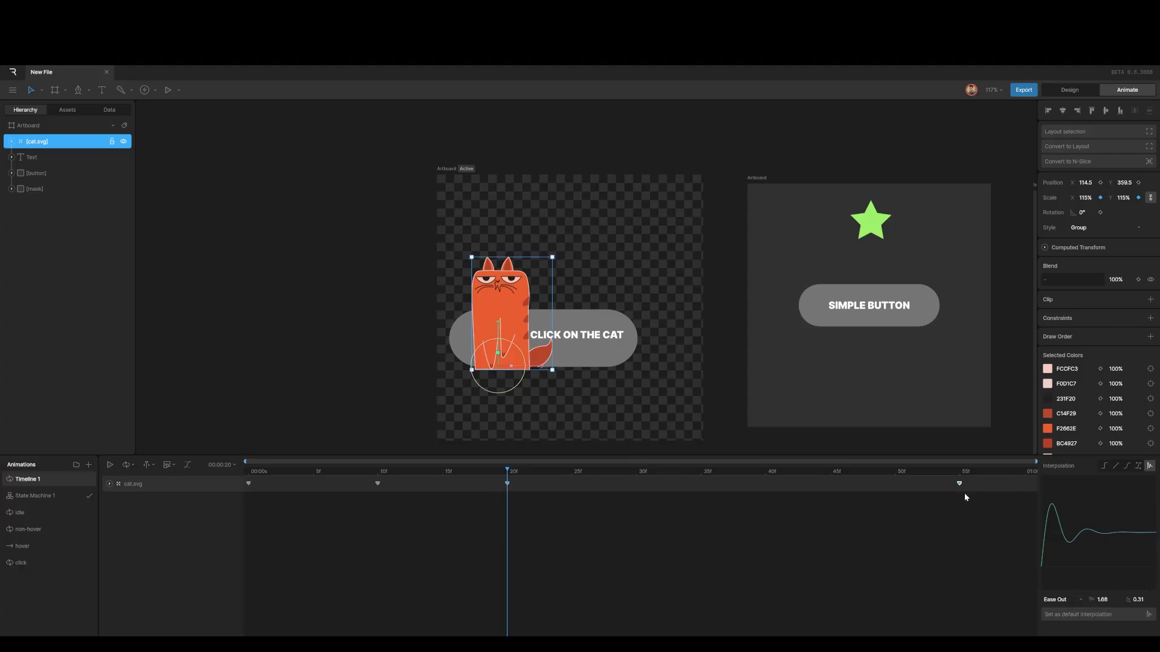
pyautogui.click(924, 494)
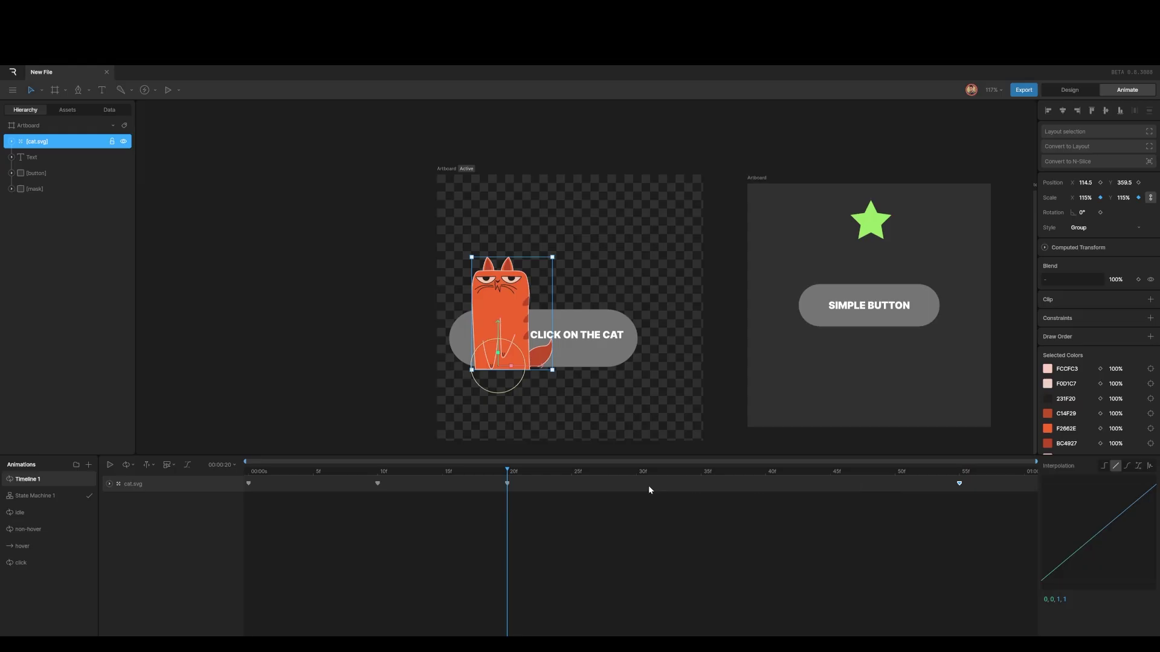
pyautogui.press('space')
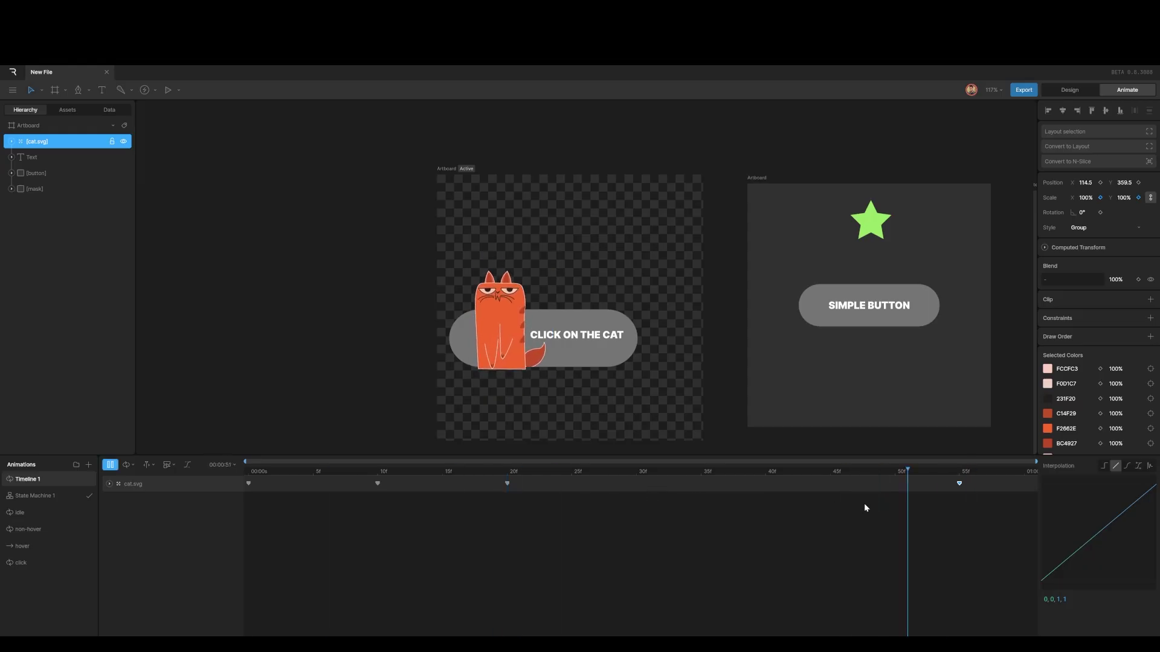
pyautogui.press('space')
# Retime the last keyframe from 55f to 35f, then to about 57f, previewing playback
pyautogui.moveTo(969, 469); pyautogui.dragTo(699, 483)
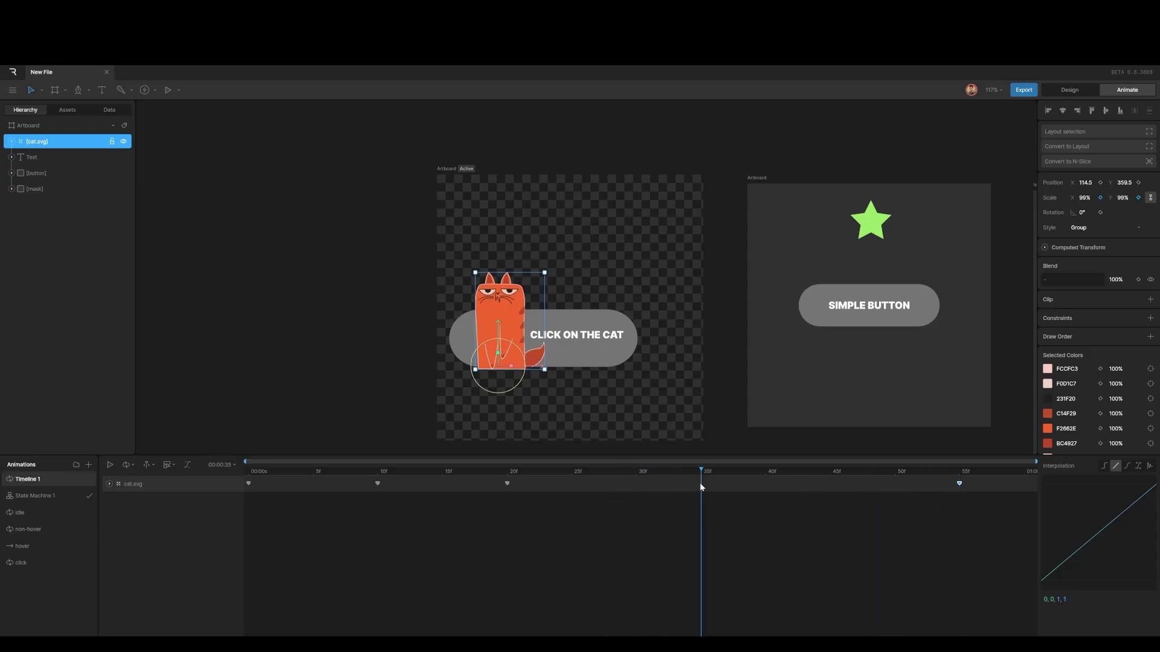
pyautogui.moveTo(960, 488); pyautogui.dragTo(701, 499)
pyautogui.press('space')
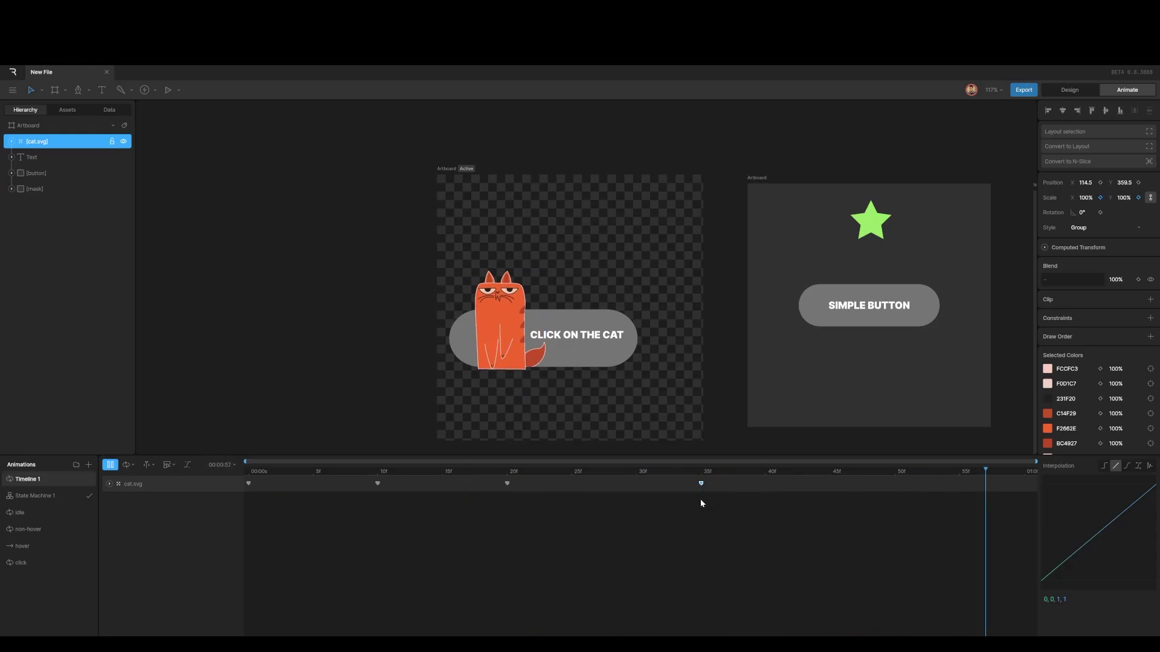
pyautogui.press('space')
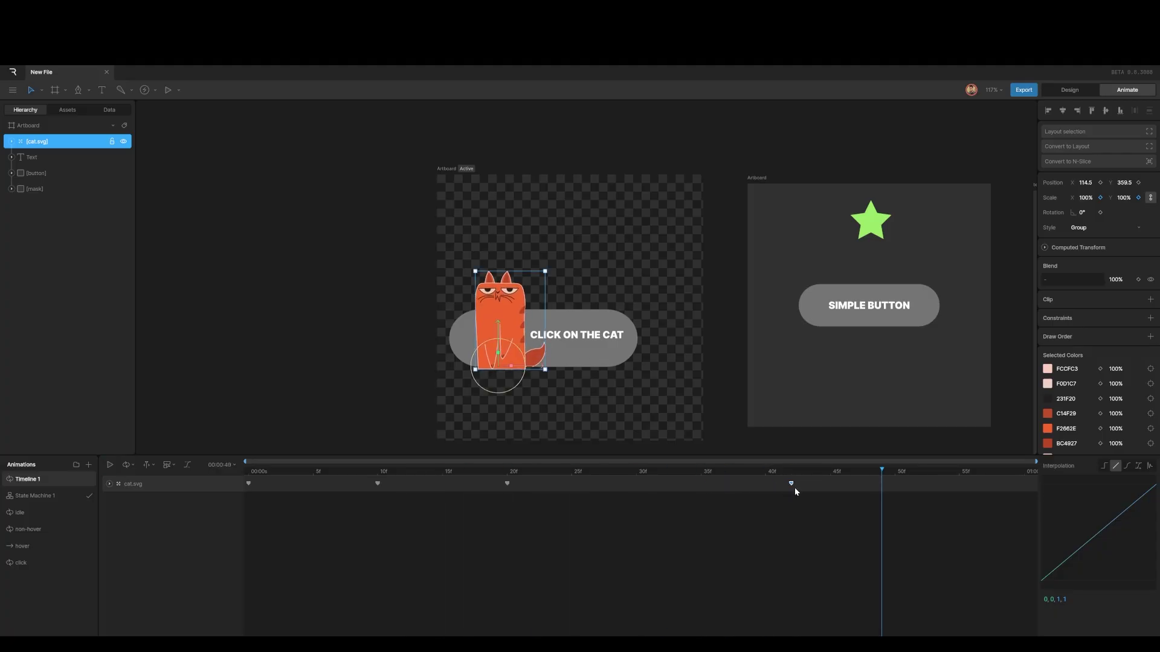
pyautogui.moveTo(795, 489); pyautogui.dragTo(995, 489)
pyautogui.moveTo(885, 473); pyautogui.dragTo(509, 485)
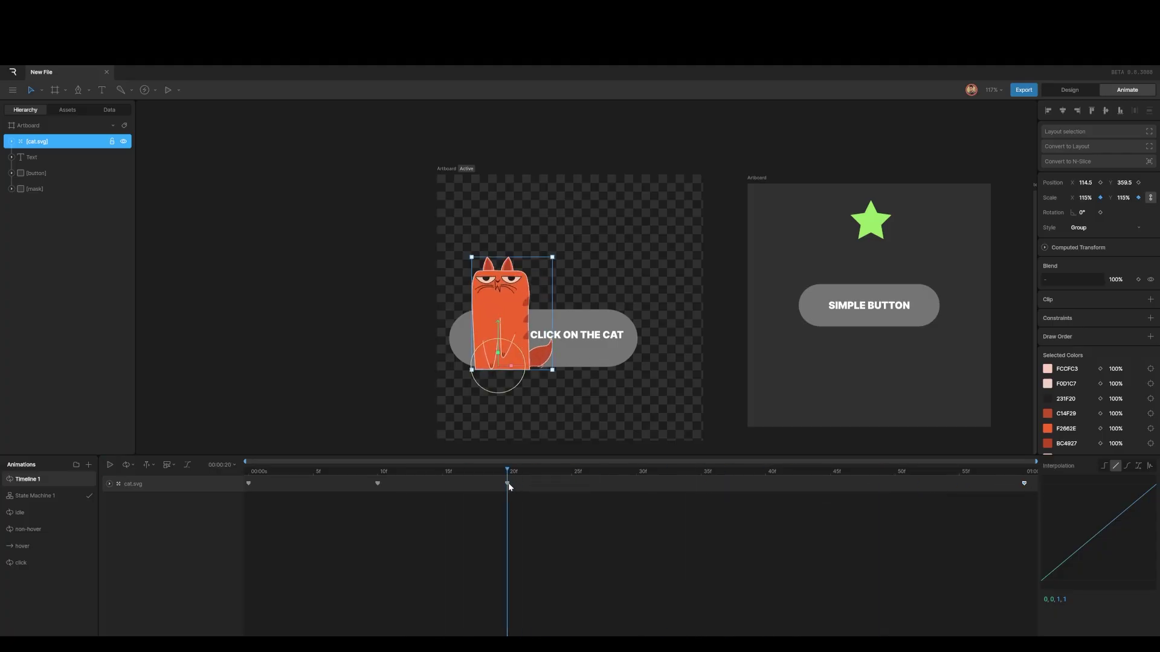
pyautogui.press('space')
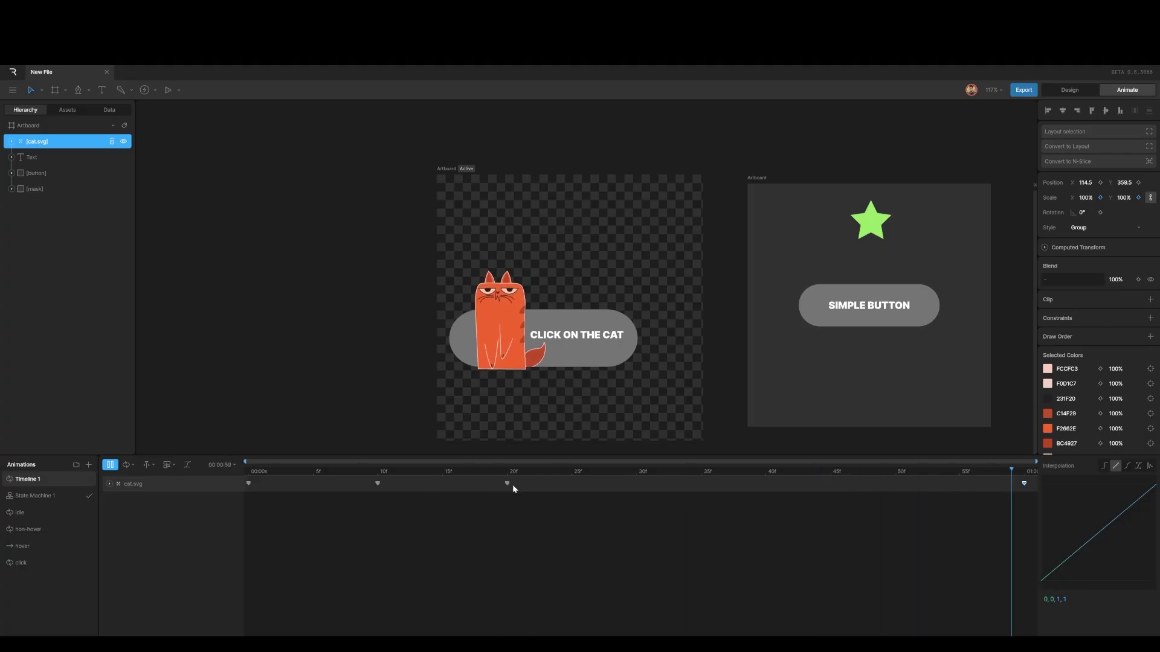
pyautogui.press('space')
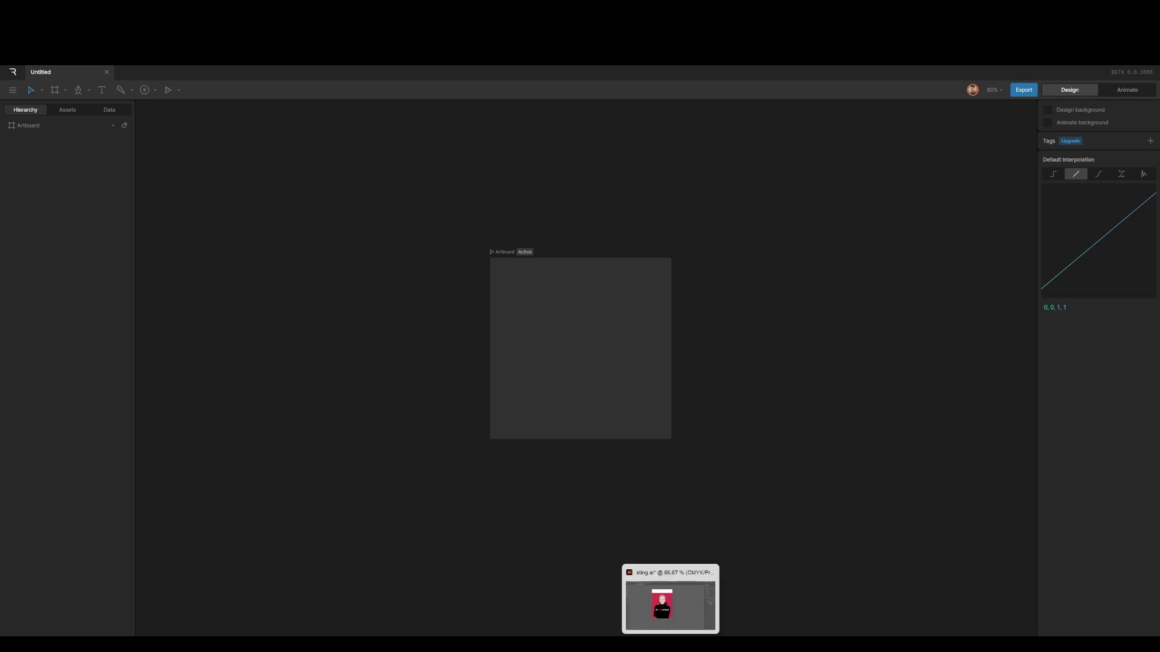
# Switch to the Illustrator window showing the sting.ai portrait poster
pyautogui.click(658, 581)
# Select the whole portrait group in sting.ai, copy it, and go back to Rive
pyautogui.click(641, 396)
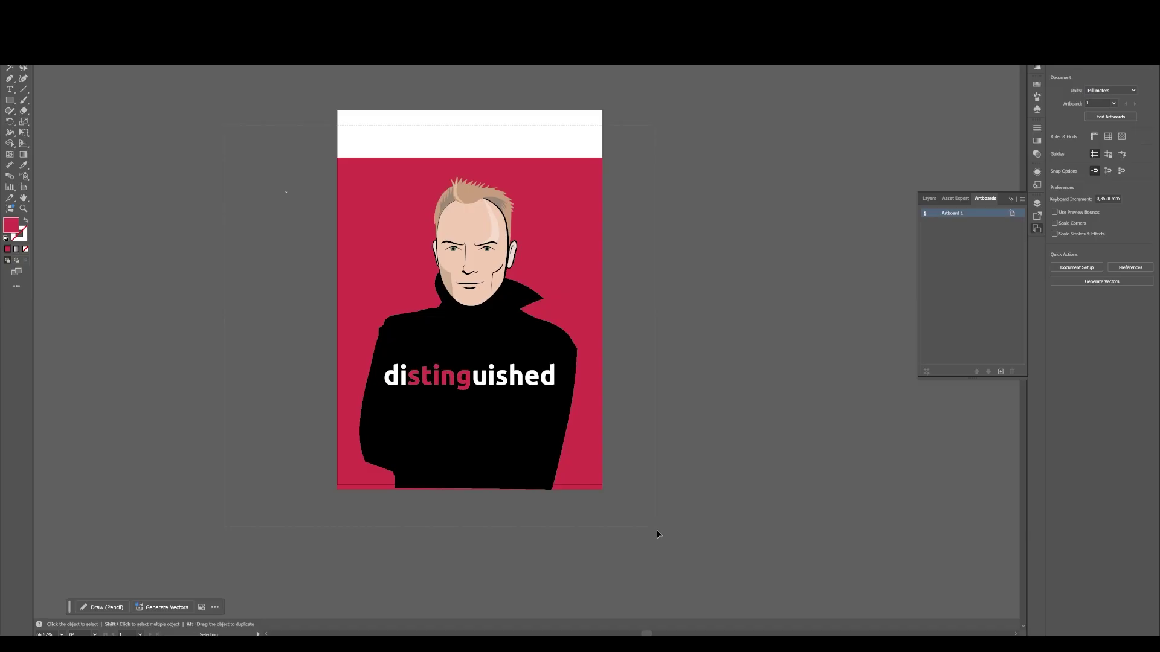
pyautogui.click(507, 389)
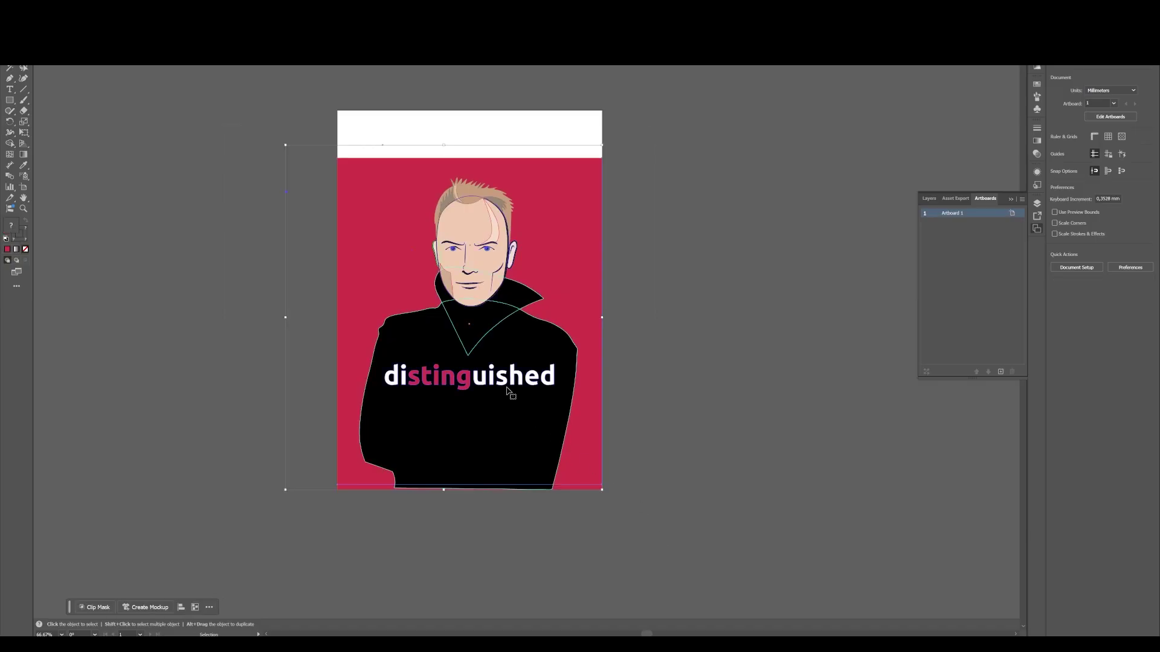
pyautogui.press('a')
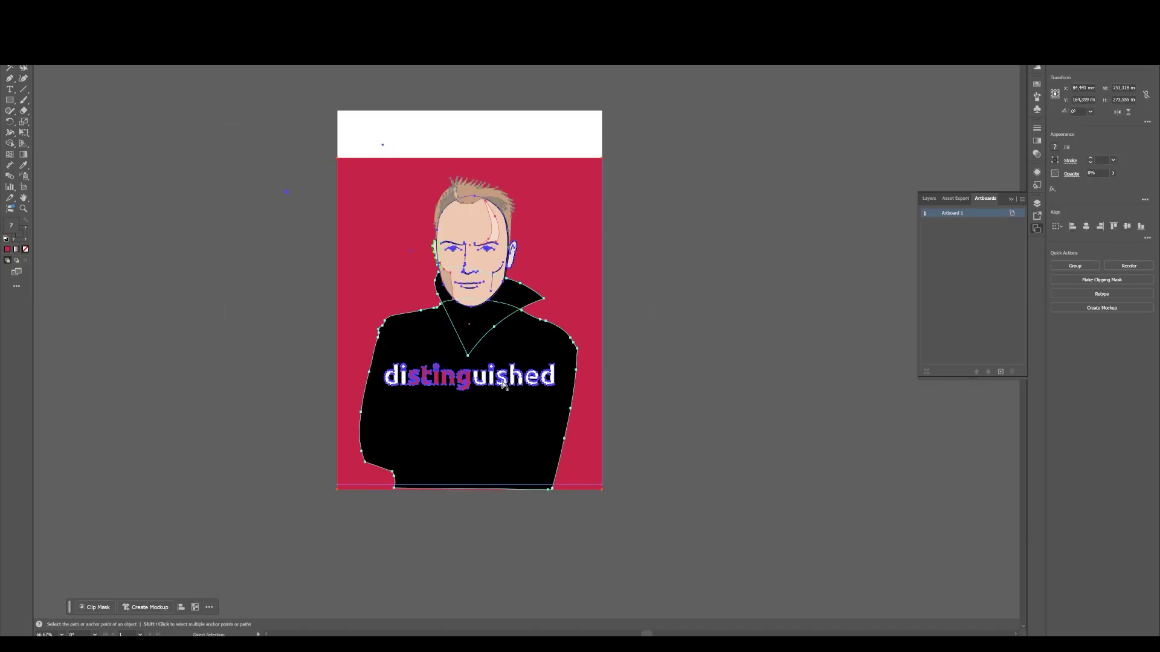
pyautogui.click(549, 612)
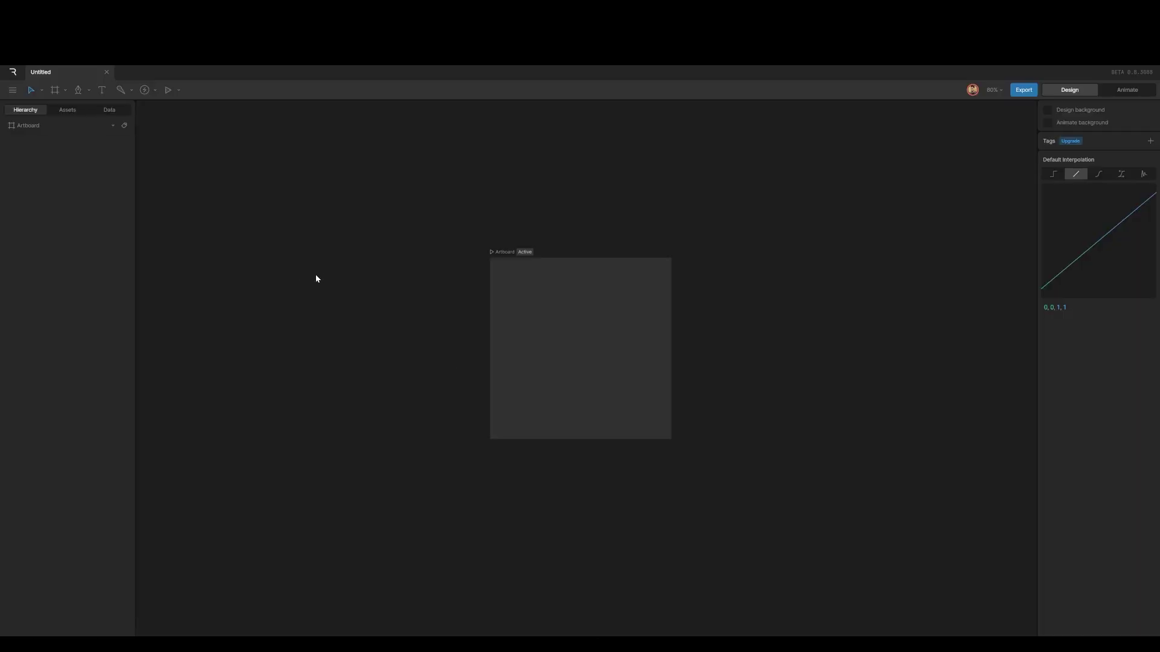
# Paste the portrait into Rive and place it from Assets onto the artboard's upper left
pyautogui.hotkey('ctrl', 'v')
pyautogui.click(77, 111)
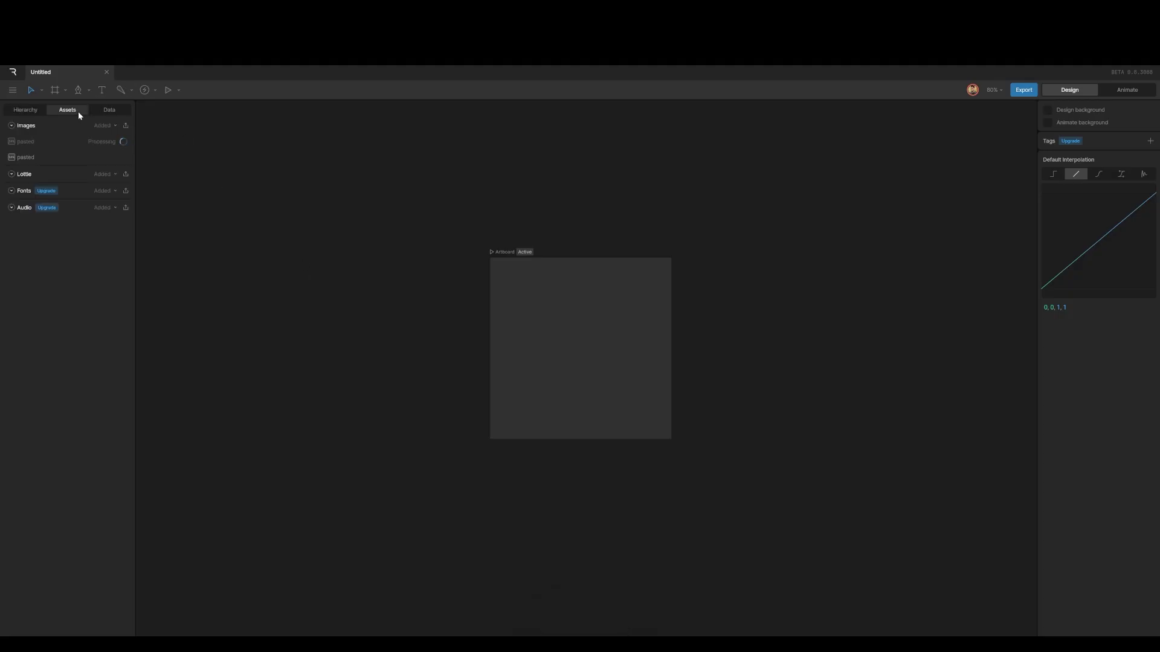
pyautogui.moveTo(35, 147); pyautogui.dragTo(539, 313)
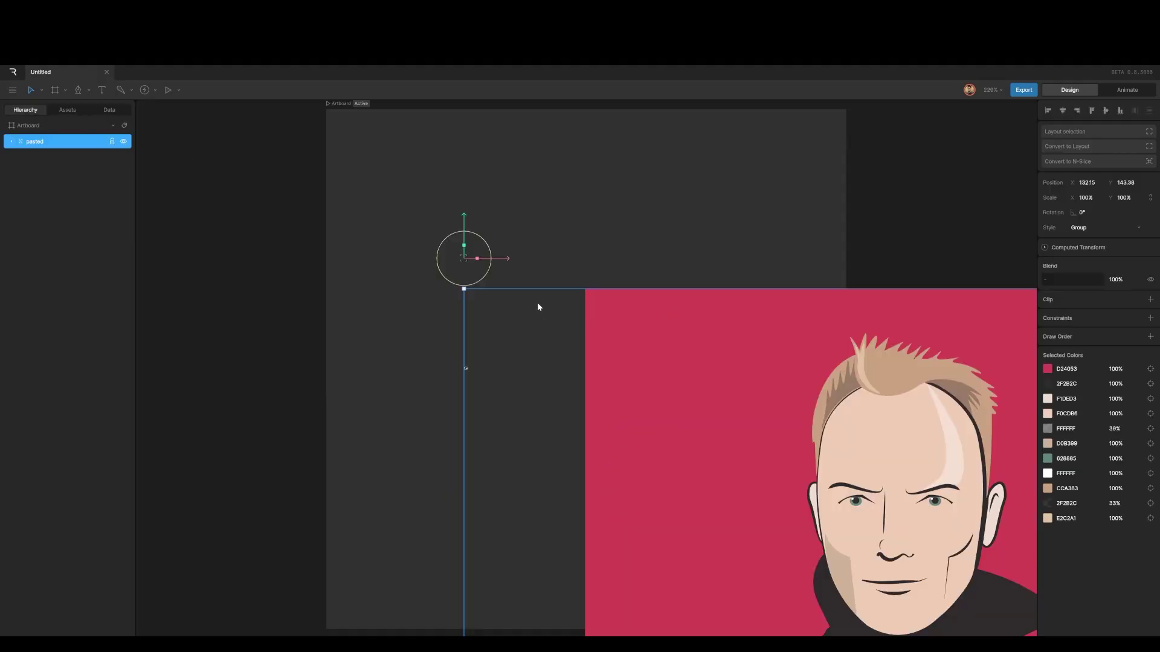
pyautogui.scroll(-5, 538, 307)
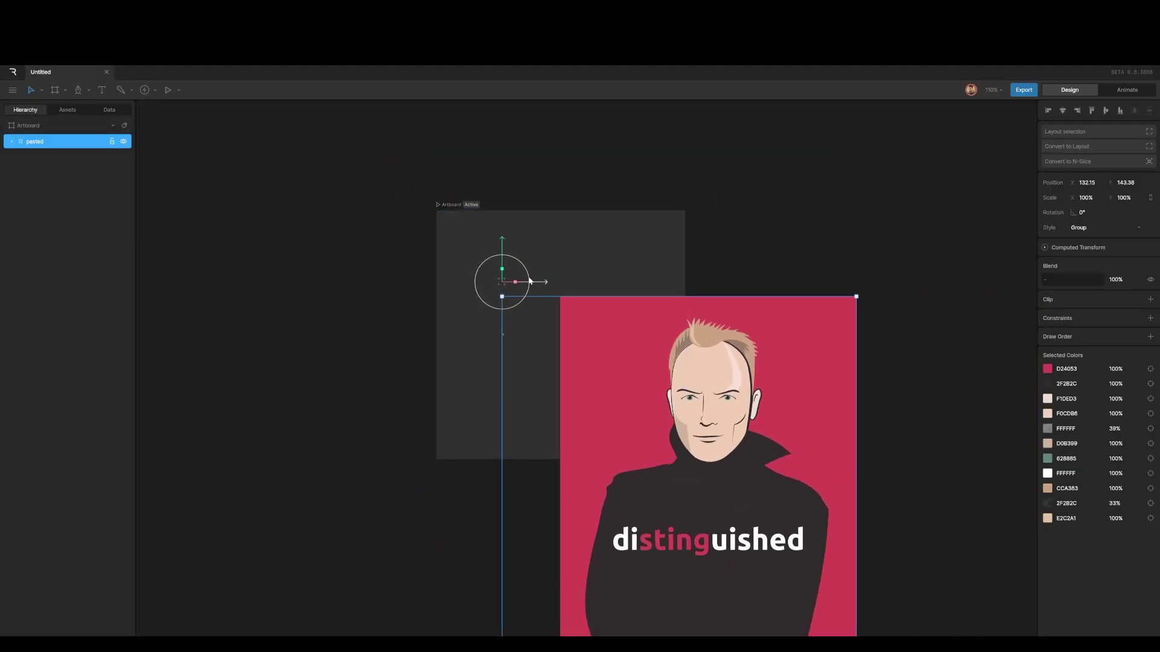
pyautogui.moveTo(530, 280); pyautogui.dragTo(354, 89)
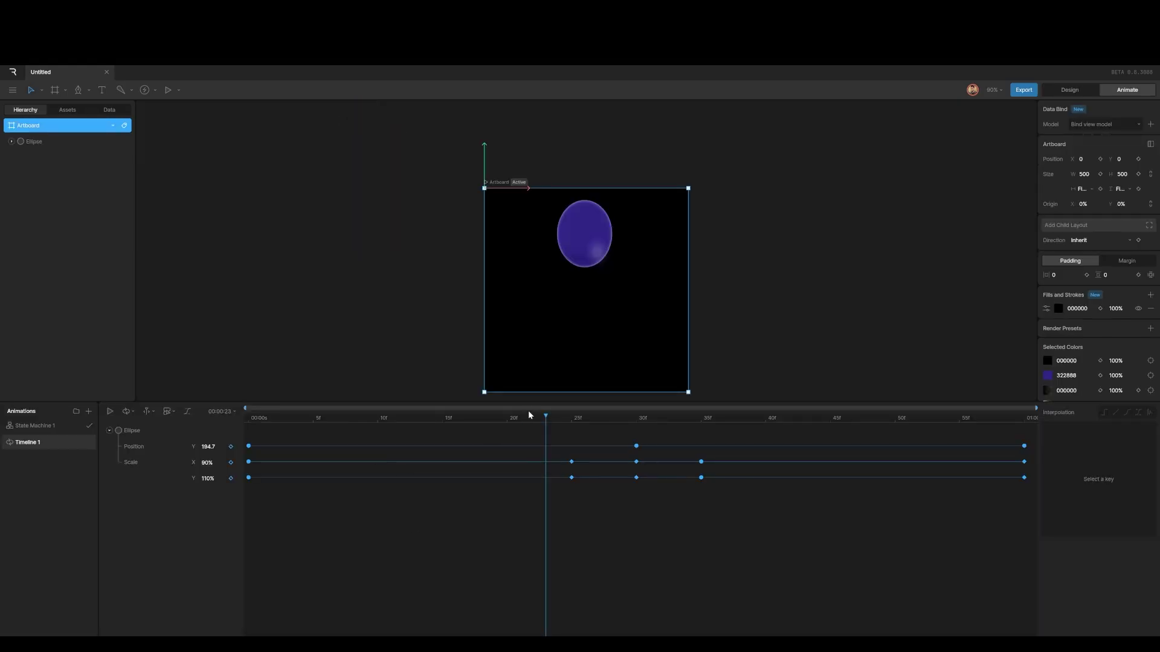
# Play the bounce from frame 0, then show Timeline 1's Position and Scale keys as curves
pyautogui.moveTo(545, 419); pyautogui.dragTo(241, 433)
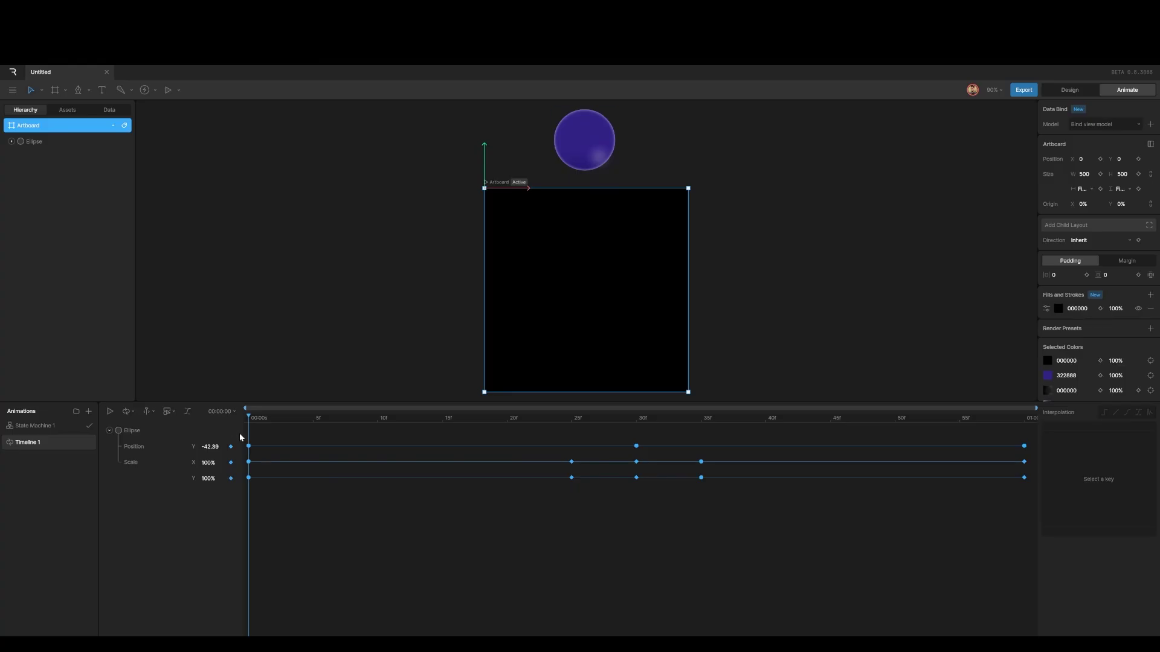
pyautogui.press('space')
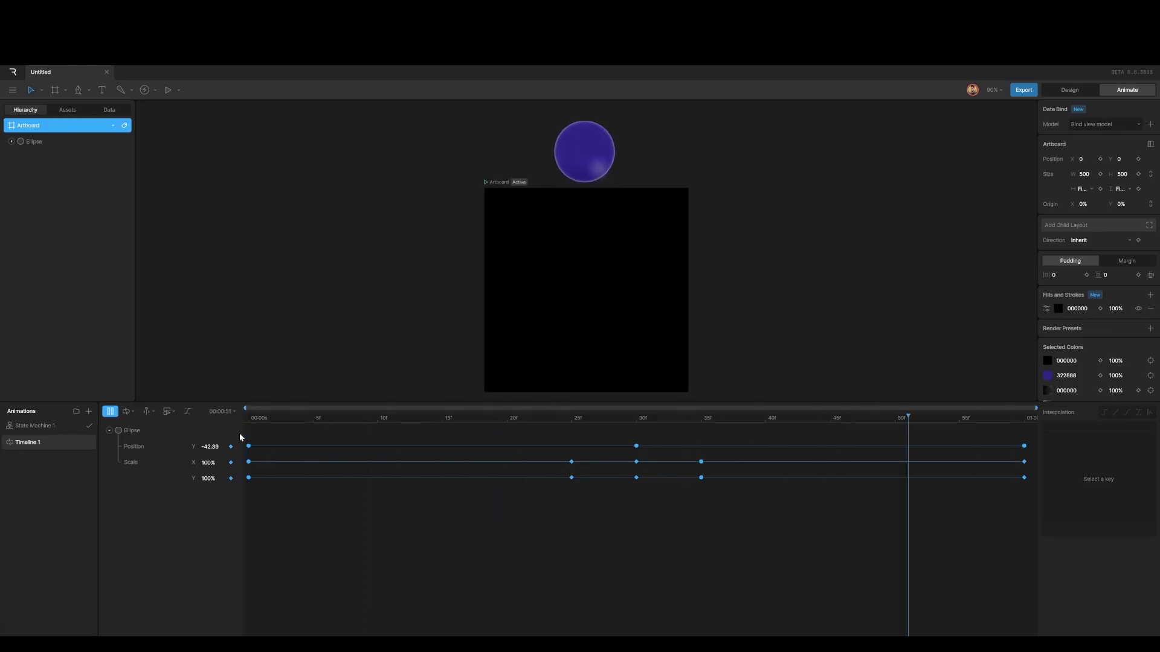
pyautogui.press('space')
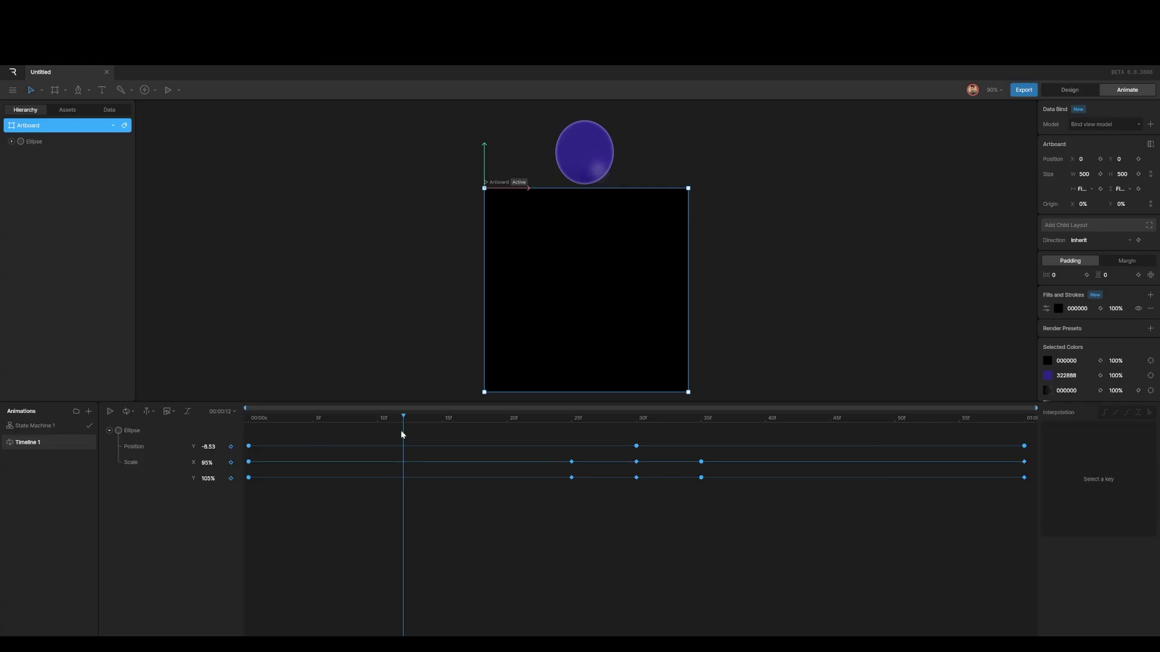
pyautogui.moveTo(411, 418); pyautogui.dragTo(241, 430)
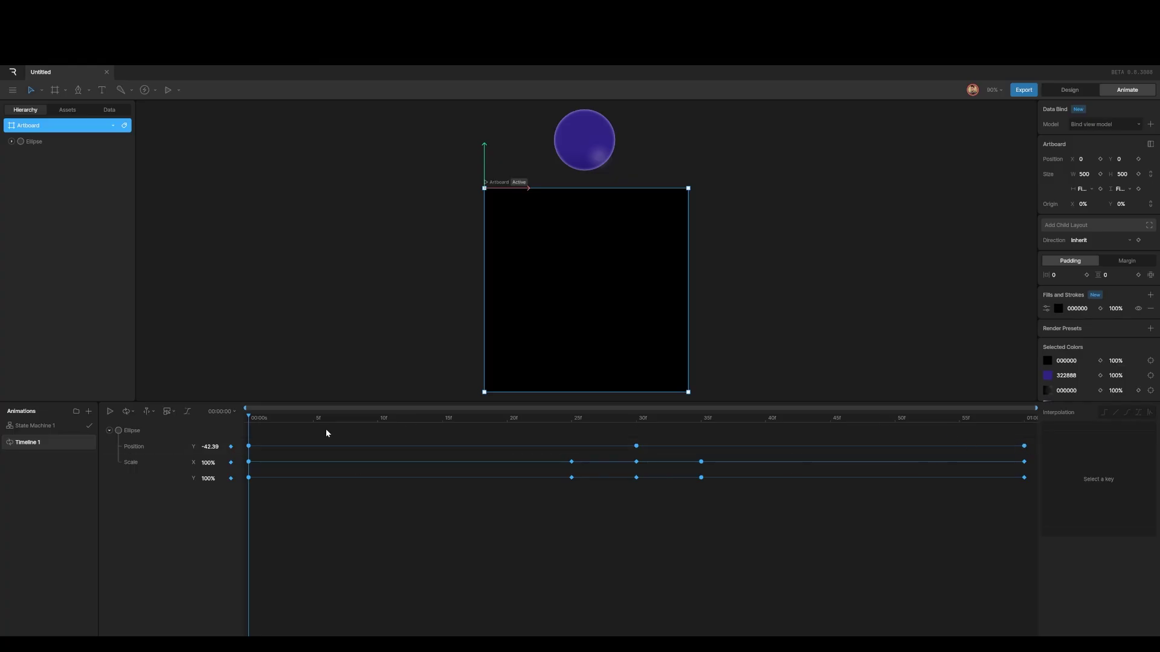
pyautogui.click(187, 413)
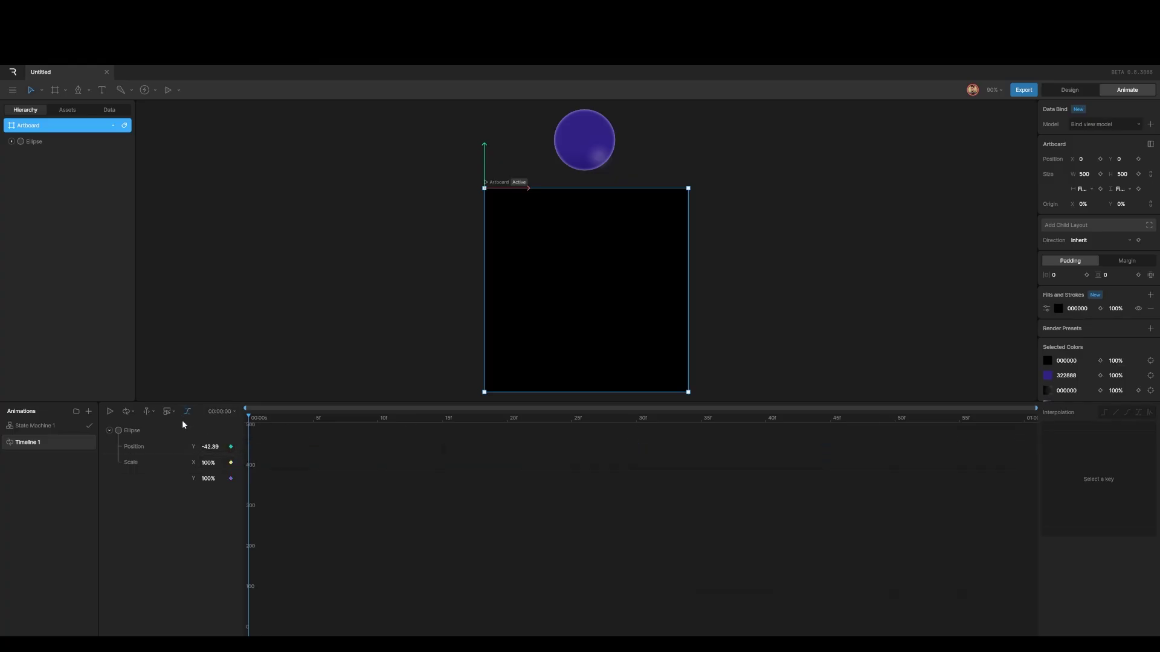
# Drag the first Position keyframe lower and nudge the peak key up, then replay the bounce
pyautogui.click(141, 447)
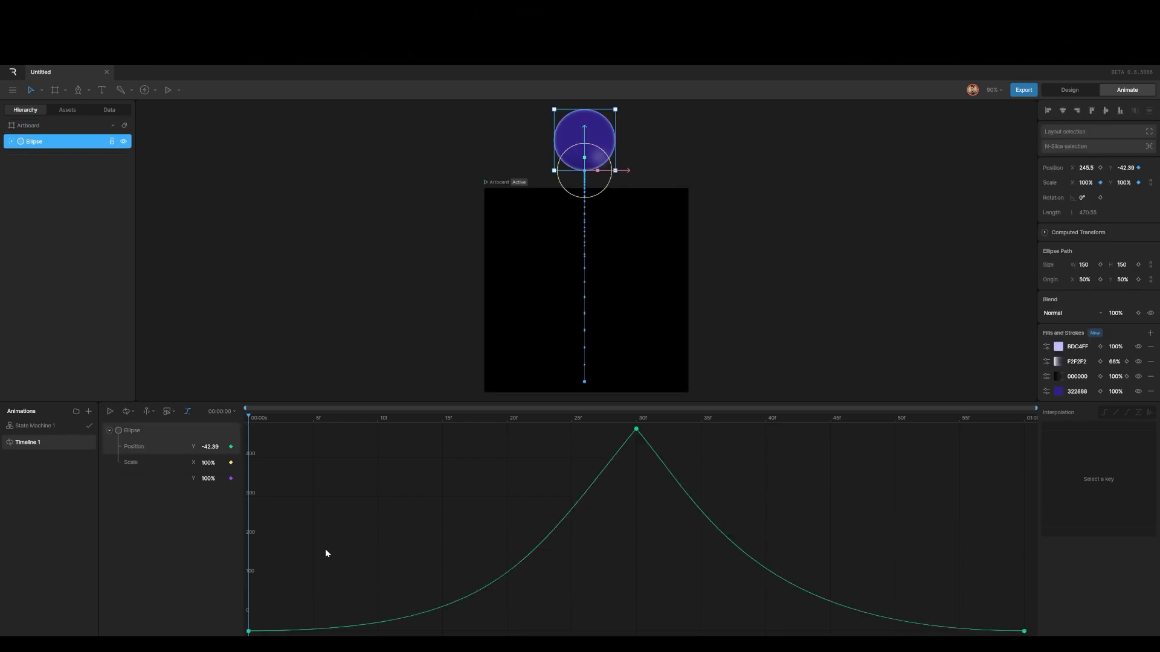
pyautogui.click(249, 631)
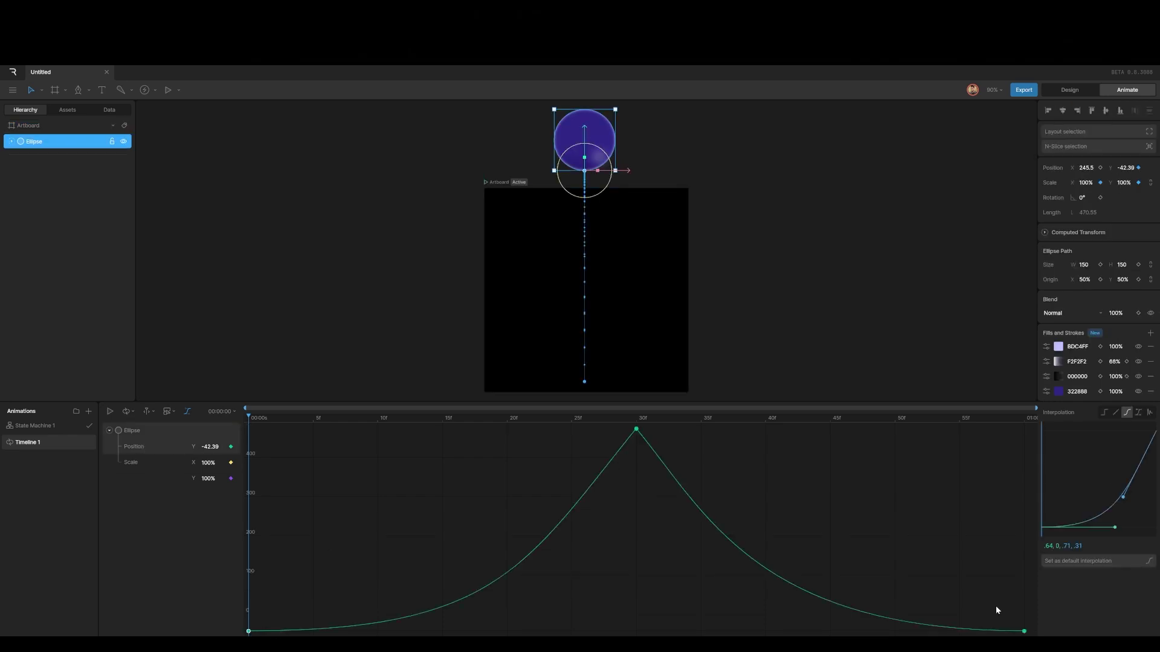
pyautogui.click(1024, 632)
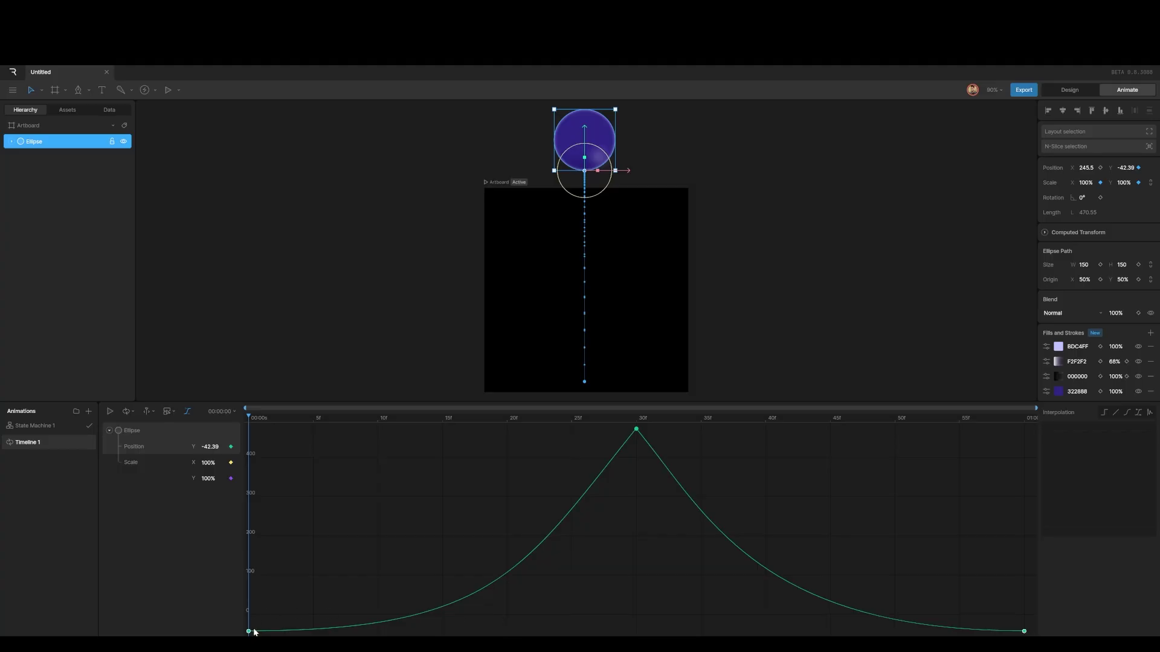
pyautogui.moveTo(249, 632); pyautogui.dragTo(248, 554)
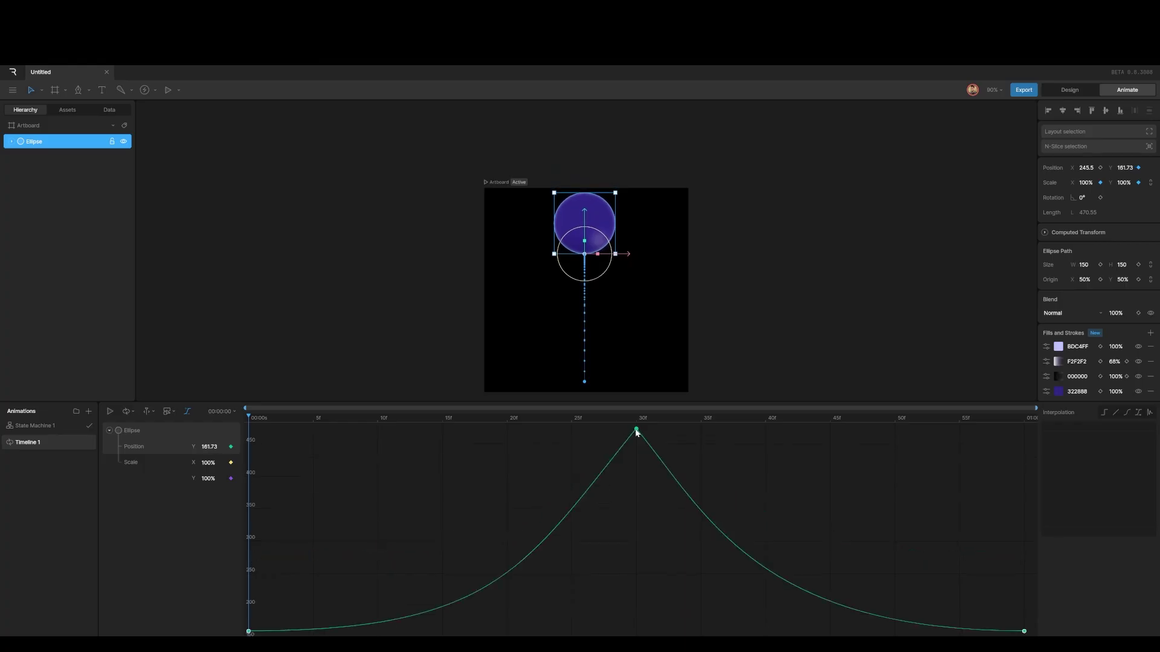
pyautogui.moveTo(636, 430); pyautogui.dragTo(636, 423)
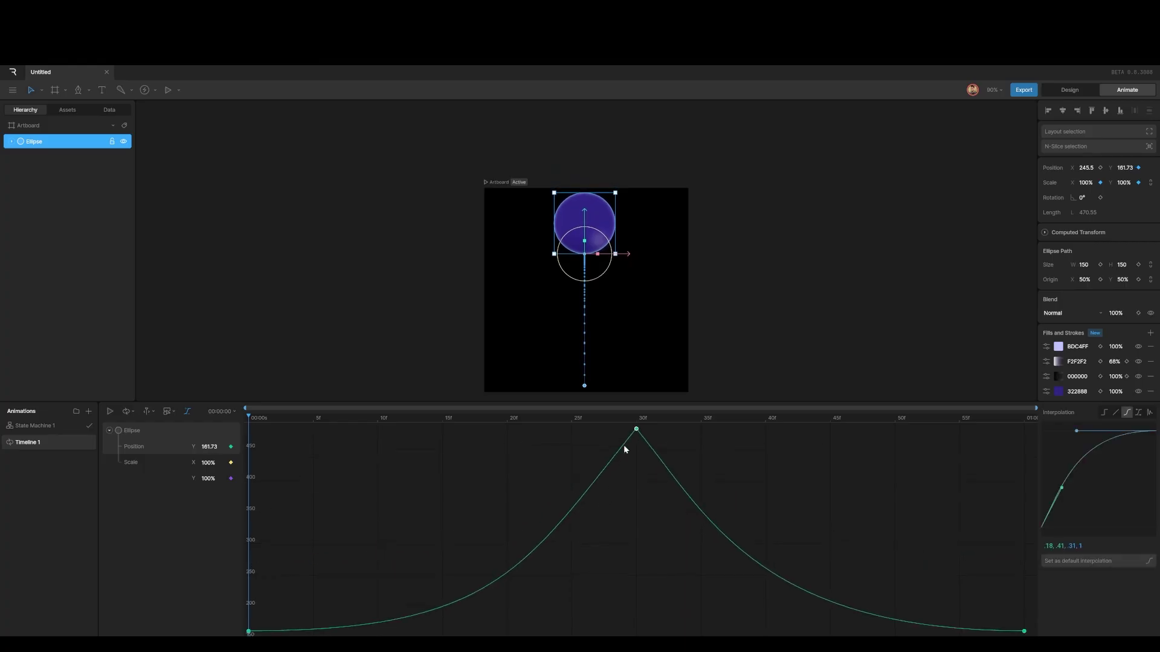
pyautogui.press('space')
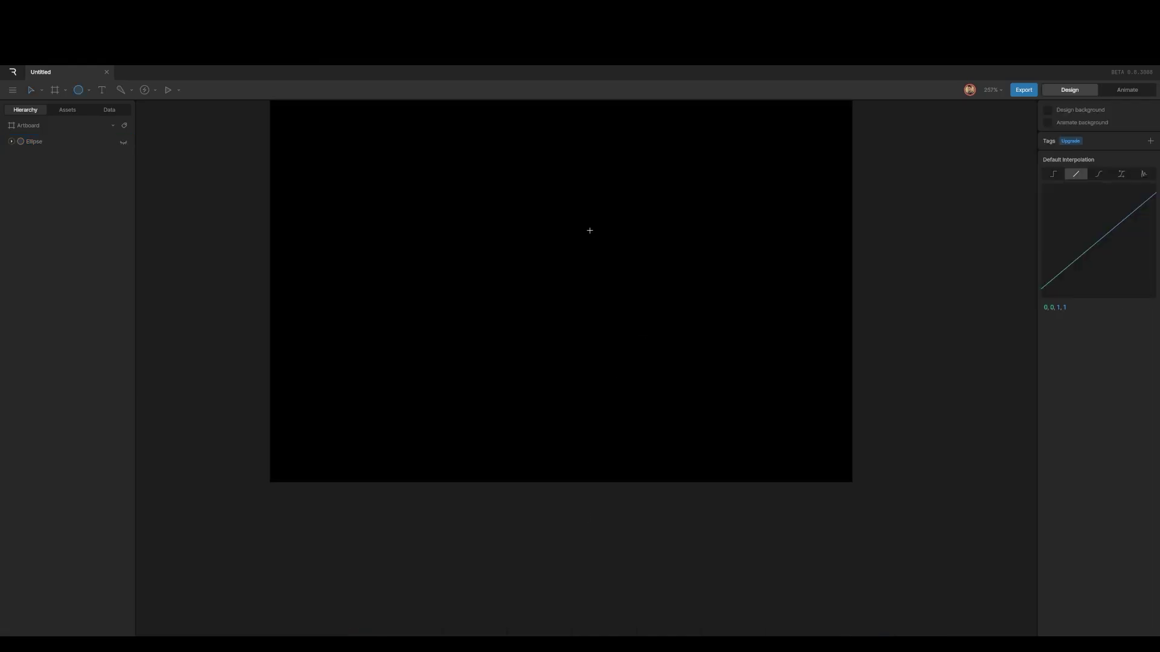
# Draw a 143×143 circle and change its fill from grey 747474 to red AC2121
pyautogui.moveTo(590, 230); pyautogui.dragTo(717, 401)
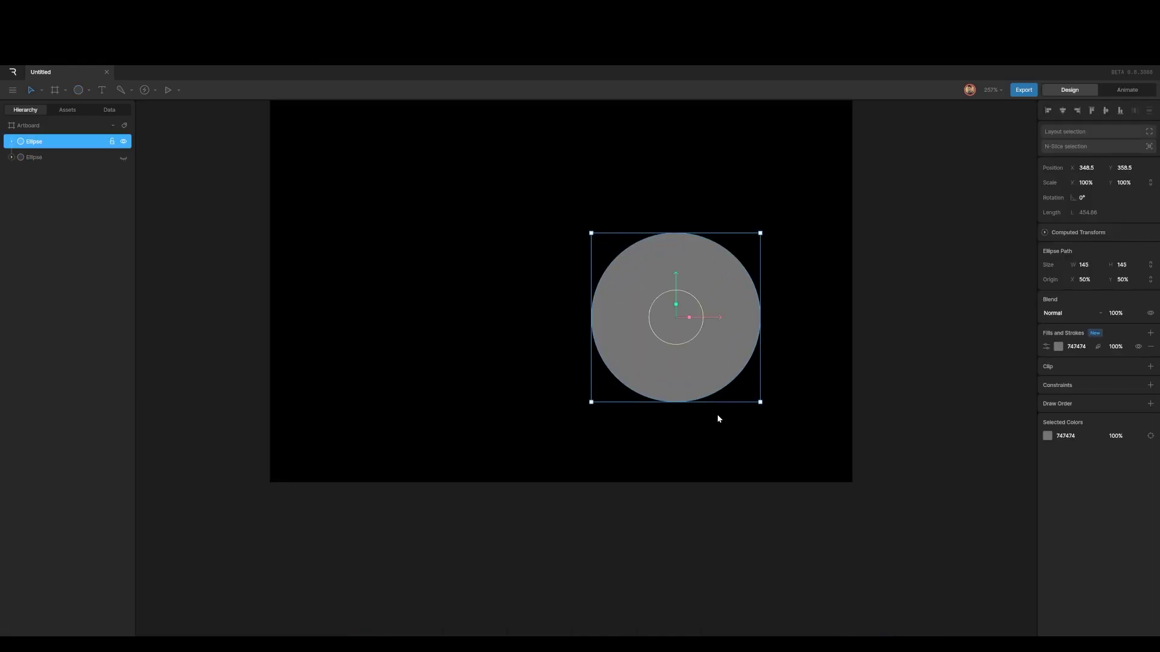
pyautogui.click(1059, 347)
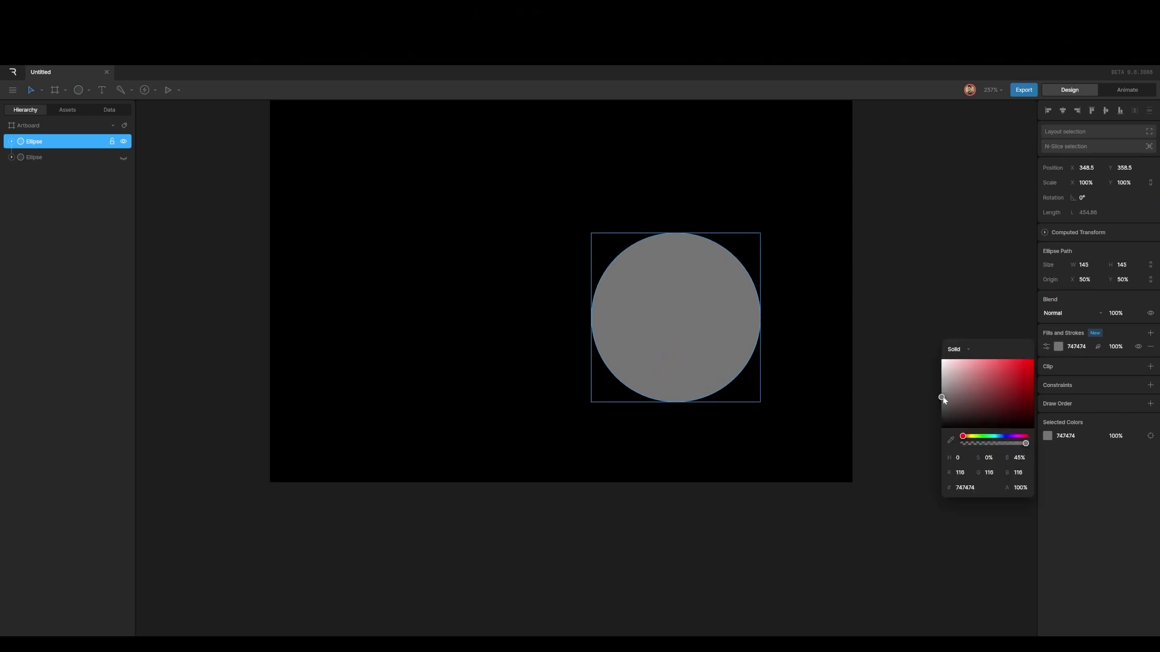
pyautogui.moveTo(941, 397); pyautogui.dragTo(1017, 383)
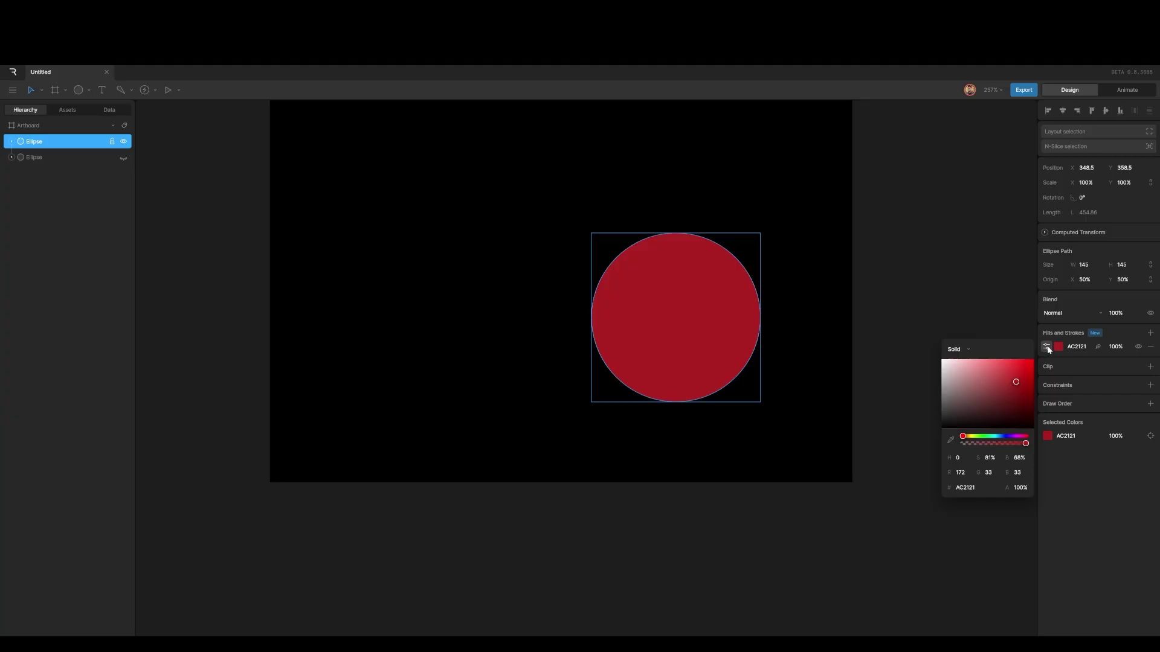
# Add a second, linear gradient fill and make its end stop nearly opaque white
pyautogui.click(1150, 333)
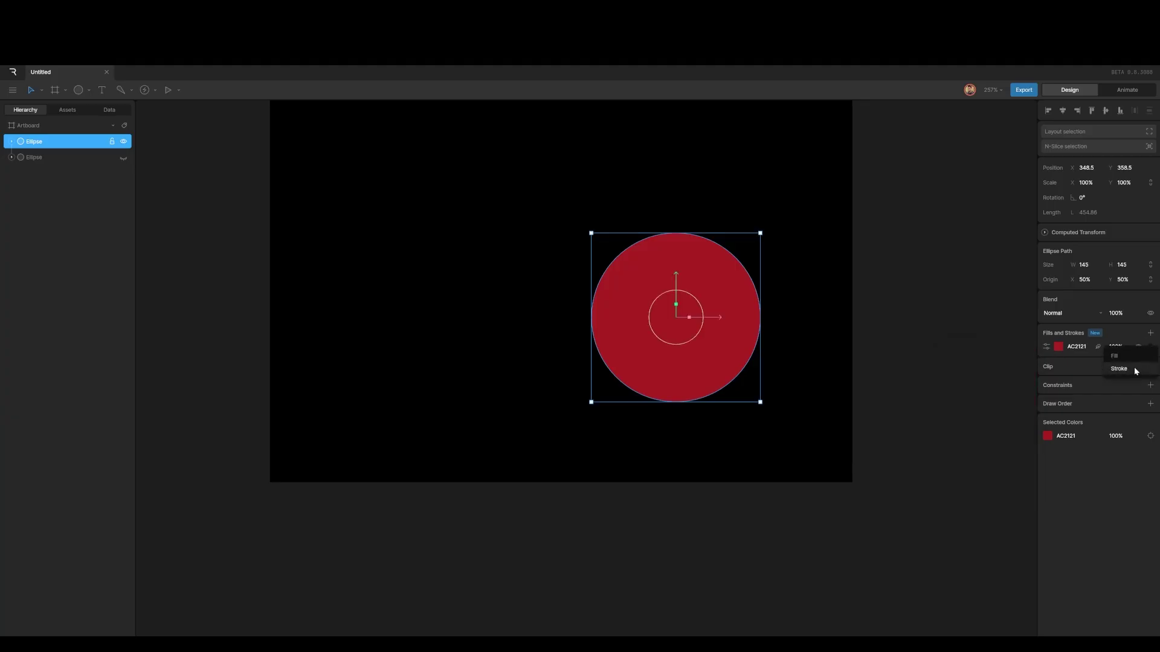
pyautogui.click(1117, 357)
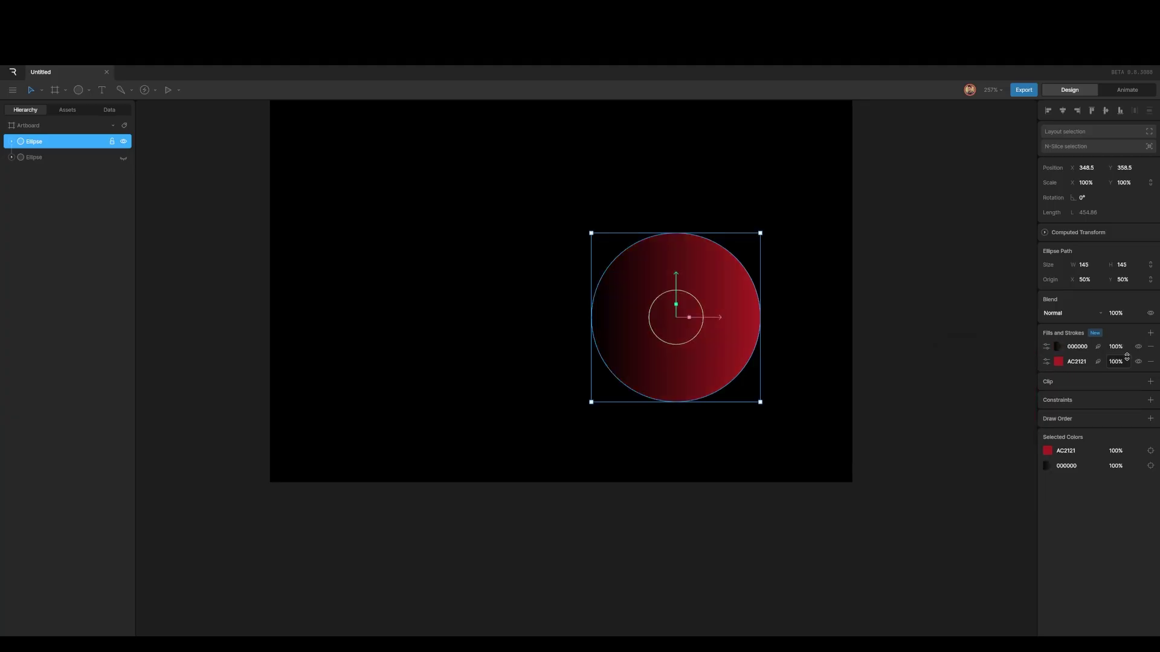
pyautogui.click(1045, 349)
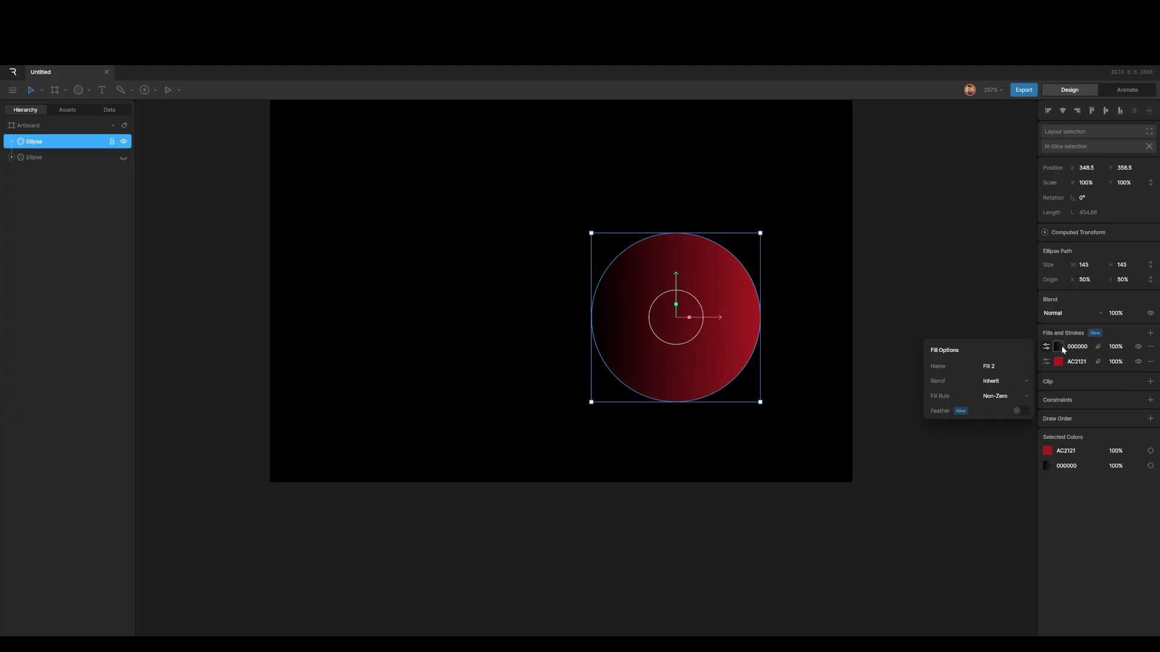
pyautogui.click(1060, 346)
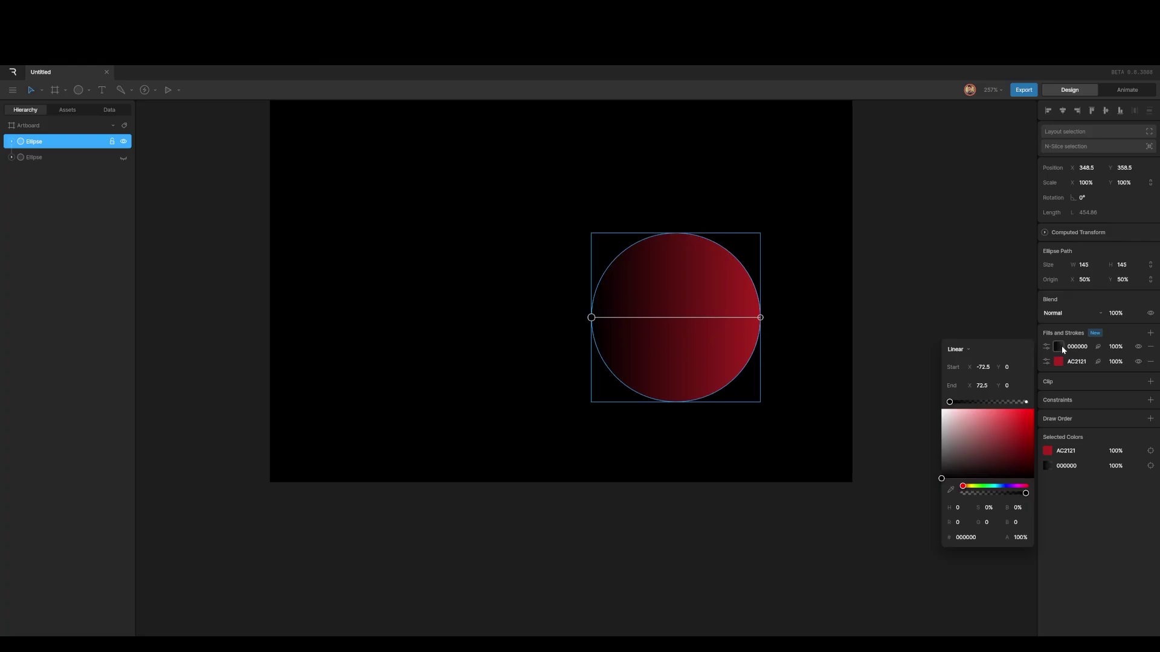
pyautogui.click(760, 318)
pyautogui.moveTo(942, 482); pyautogui.dragTo(934, 409)
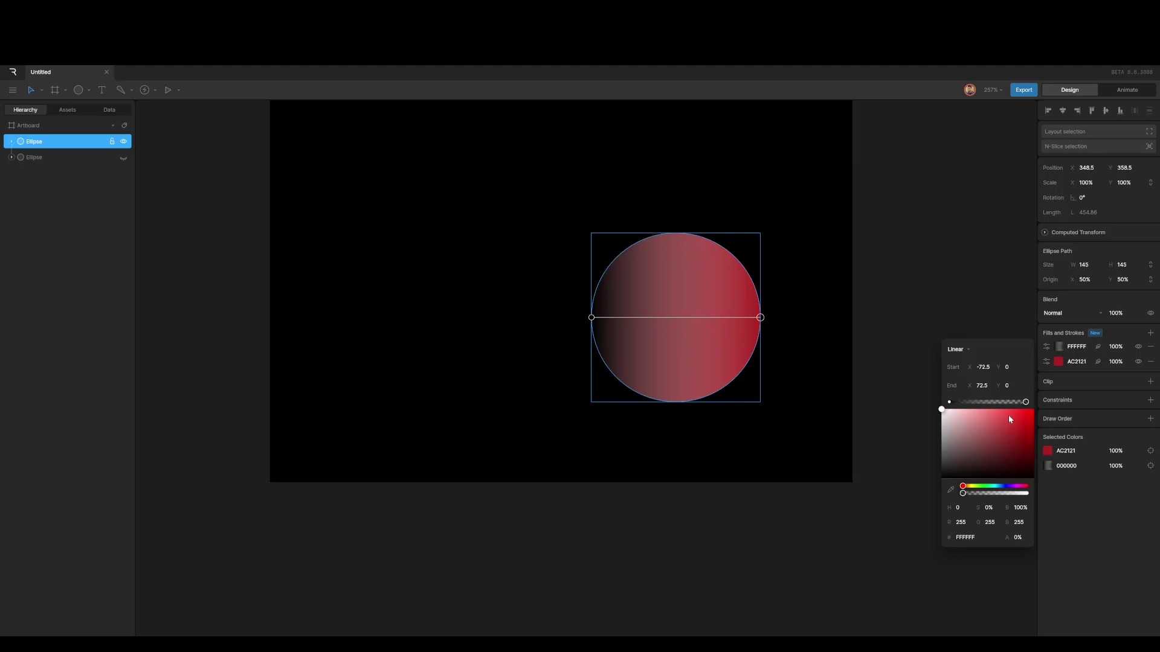
pyautogui.moveTo(1021, 537); pyautogui.dragTo(1060, 484)
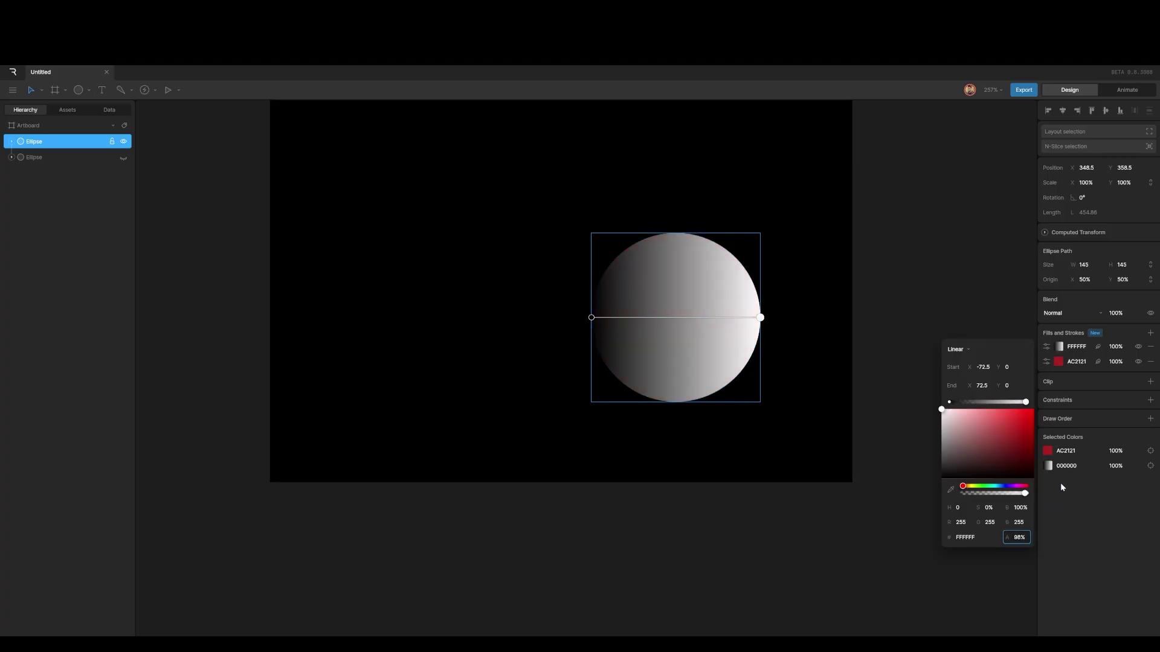
# Turn the gradient vertical, running from the circle's bottom up to its top
pyautogui.click(948, 401)
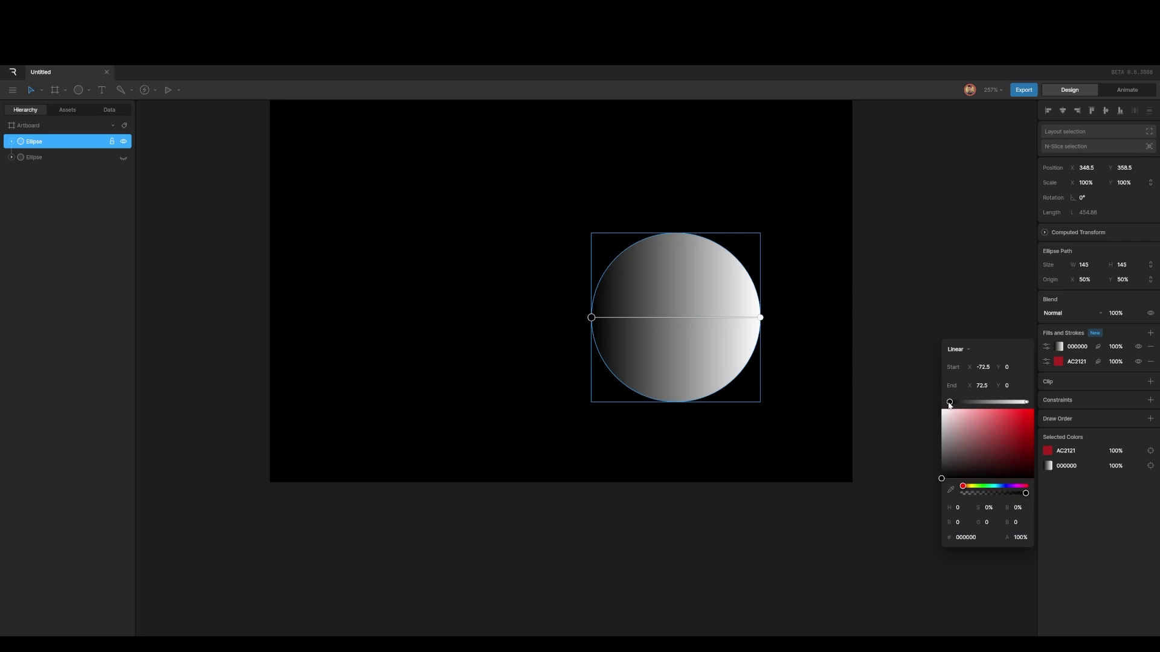
pyautogui.moveTo(760, 317); pyautogui.dragTo(689, 237)
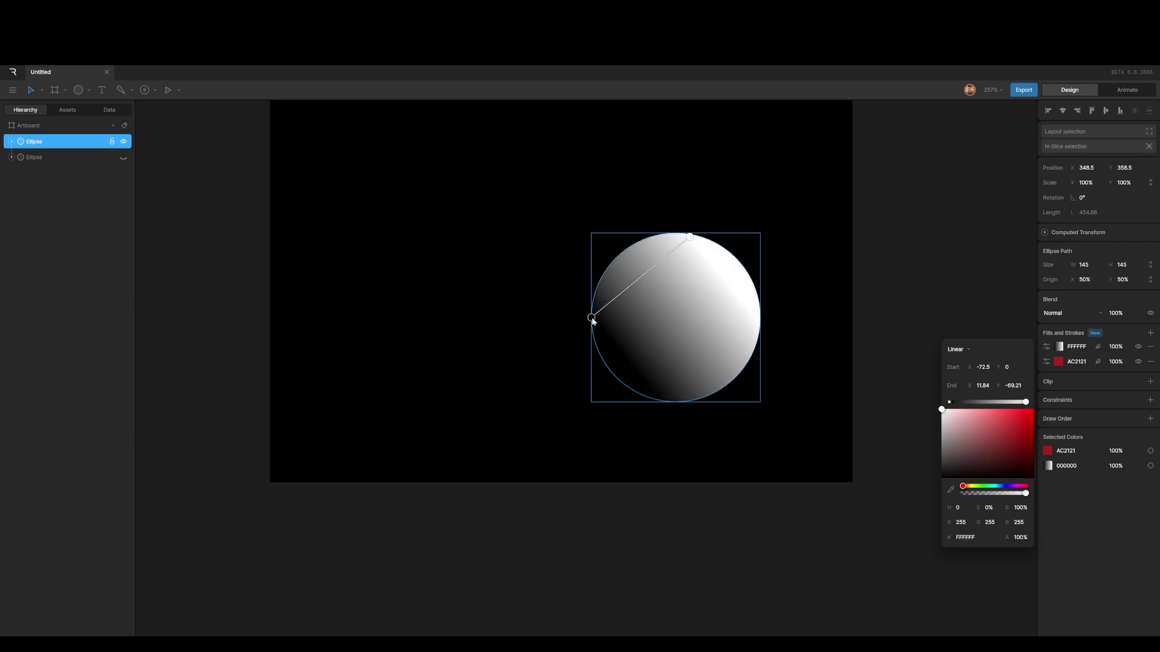
pyautogui.moveTo(591, 317); pyautogui.dragTo(688, 381)
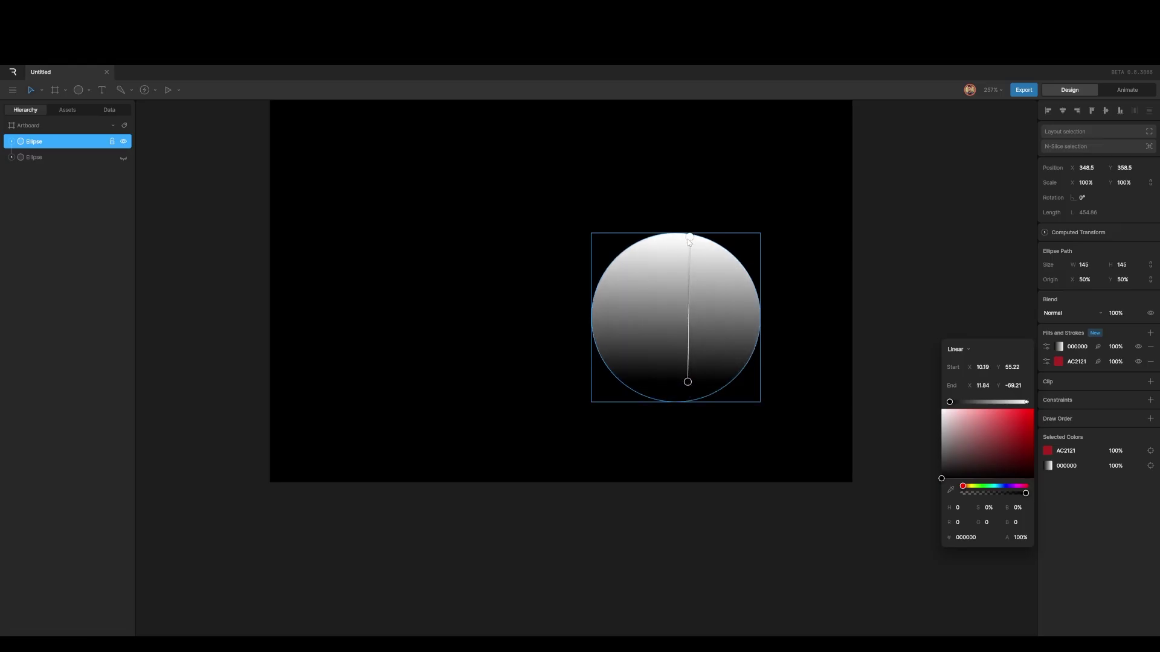
pyautogui.moveTo(689, 239)
pyautogui.mouseDown()
pyautogui.moveTo(691, 277)
pyautogui.moveTo(689, 254)
pyautogui.mouseUp()
pyautogui.click(688, 382)
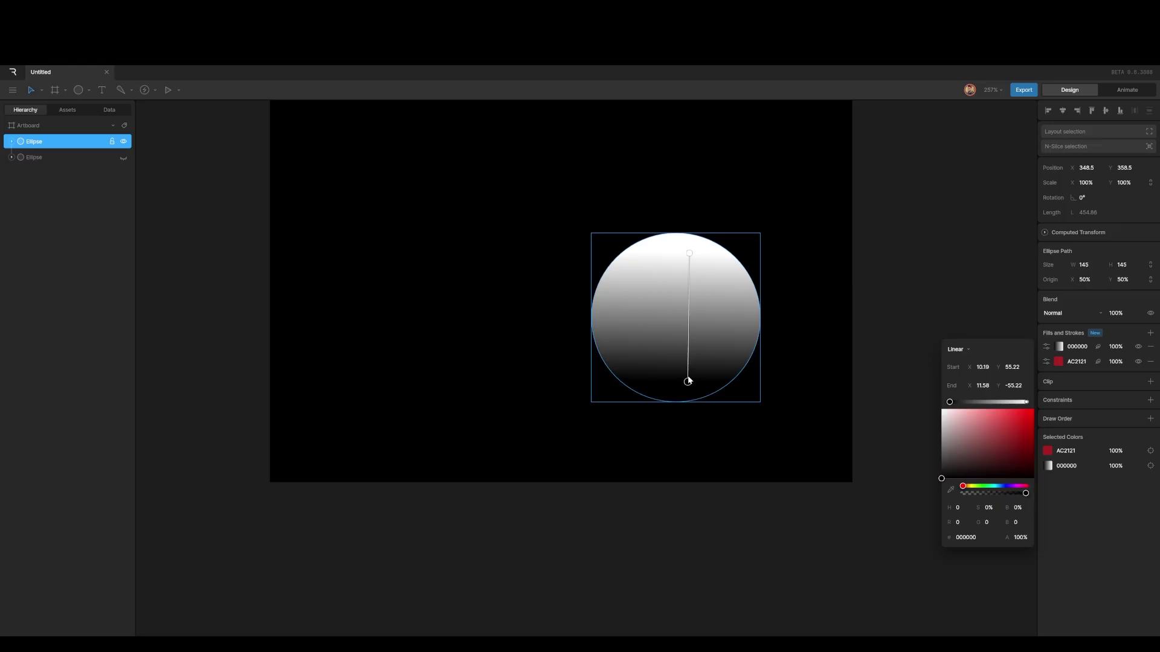
pyautogui.moveTo(688, 381); pyautogui.dragTo(688, 376)
# Add a dark 1F1E1E stop and shift it so more of the circle darkens
pyautogui.click(962, 402)
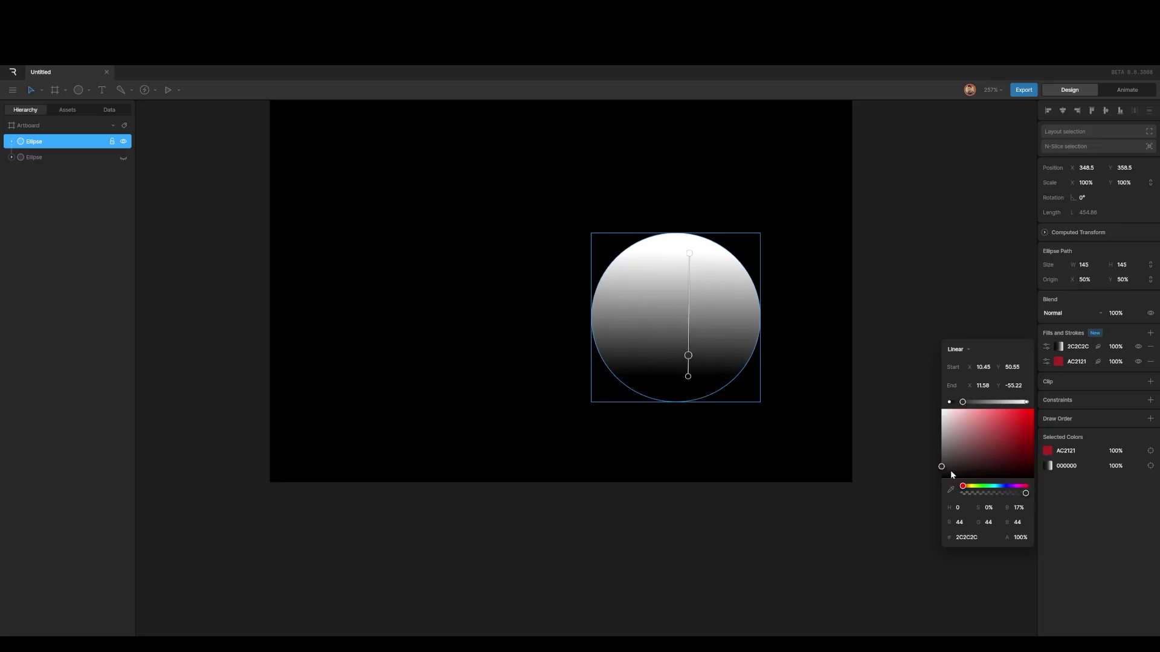
pyautogui.moveTo(940, 469); pyautogui.dragTo(945, 470)
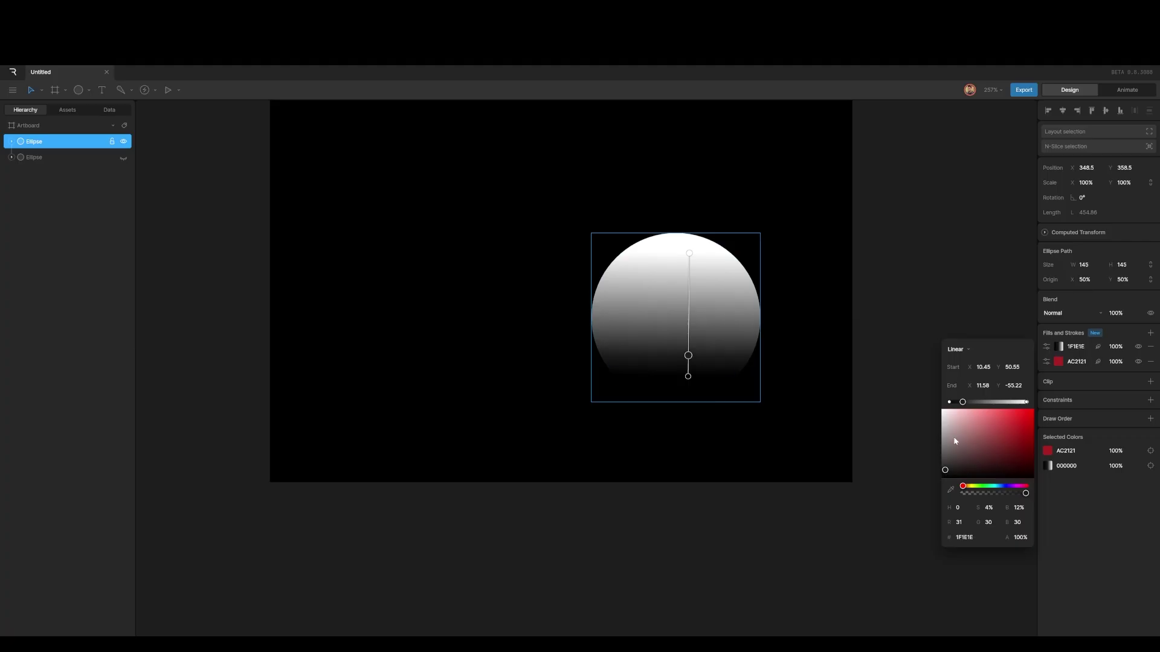
pyautogui.moveTo(963, 402); pyautogui.dragTo(972, 401)
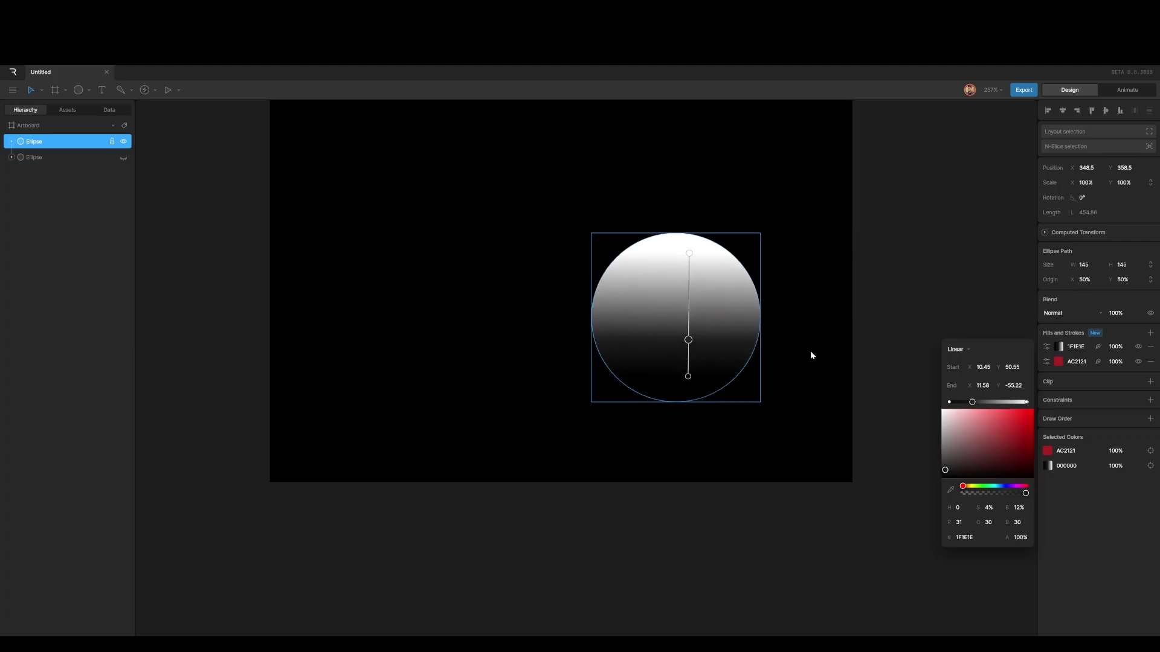
pyautogui.moveTo(688, 340); pyautogui.dragTo(686, 329)
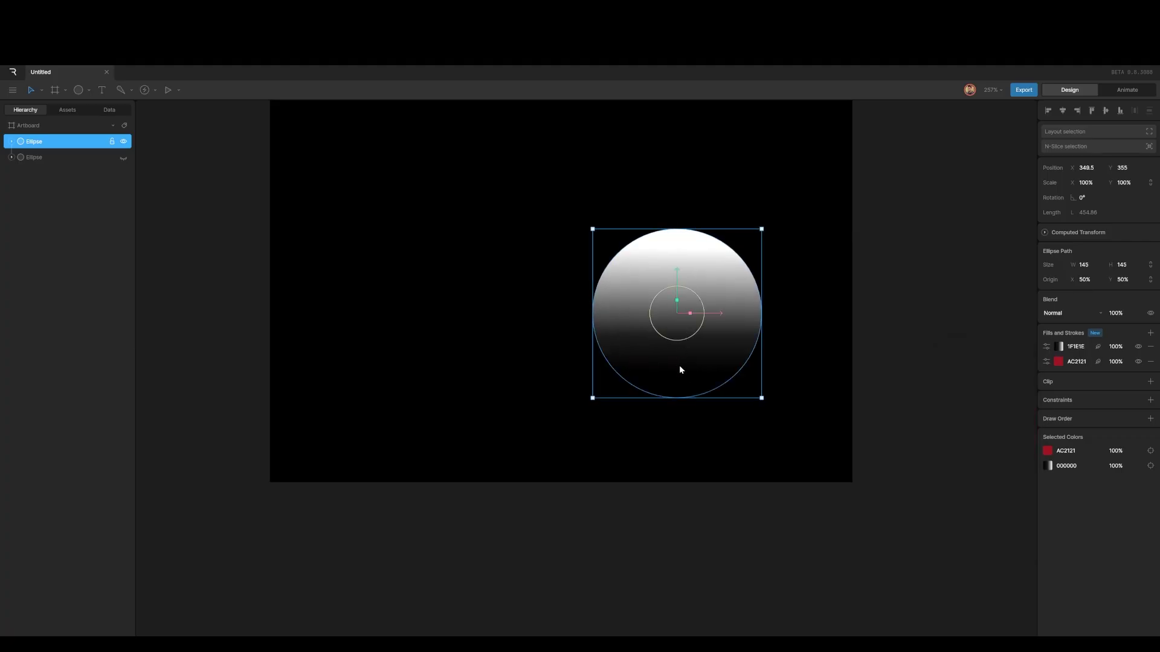
# Deepen the dark gradient stop and set the gradient fill's blend mode to Soft Light
pyautogui.hotkey('ctrl', 'z')
pyautogui.click(1048, 346)
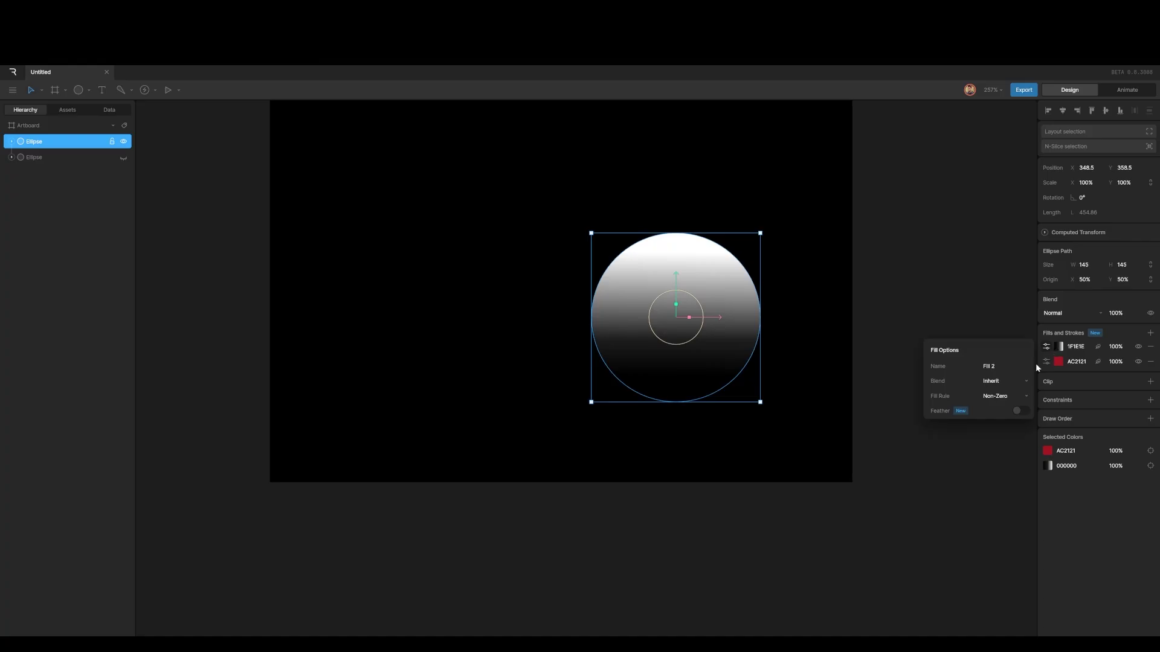
pyautogui.click(1062, 348)
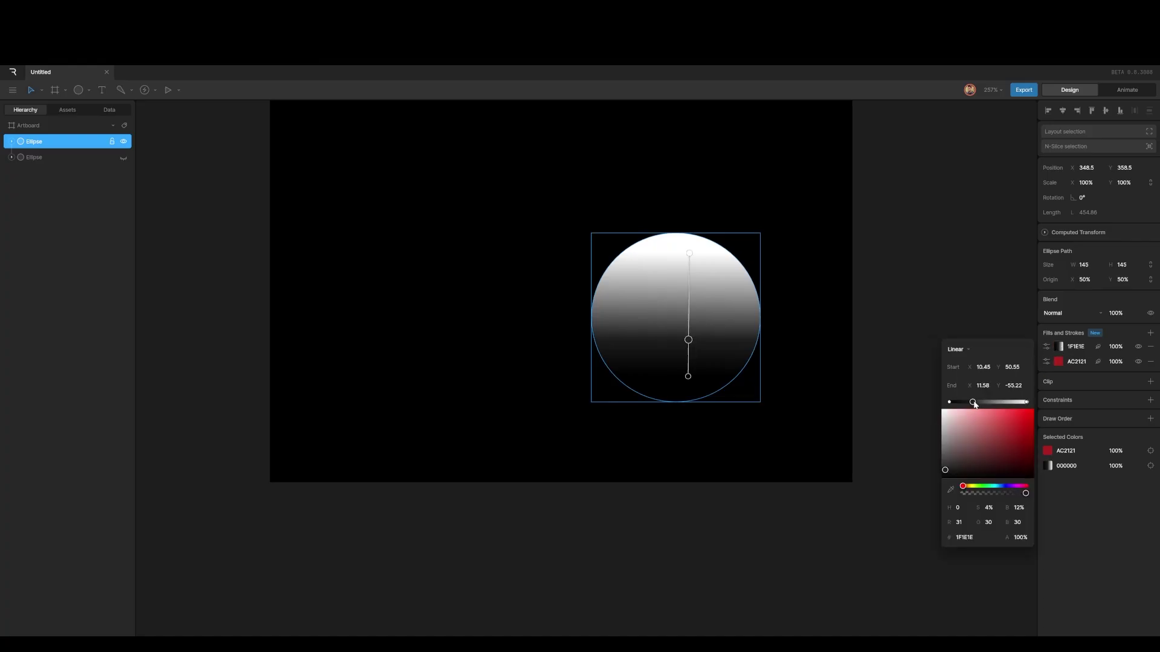
pyautogui.moveTo(973, 401); pyautogui.dragTo(976, 402)
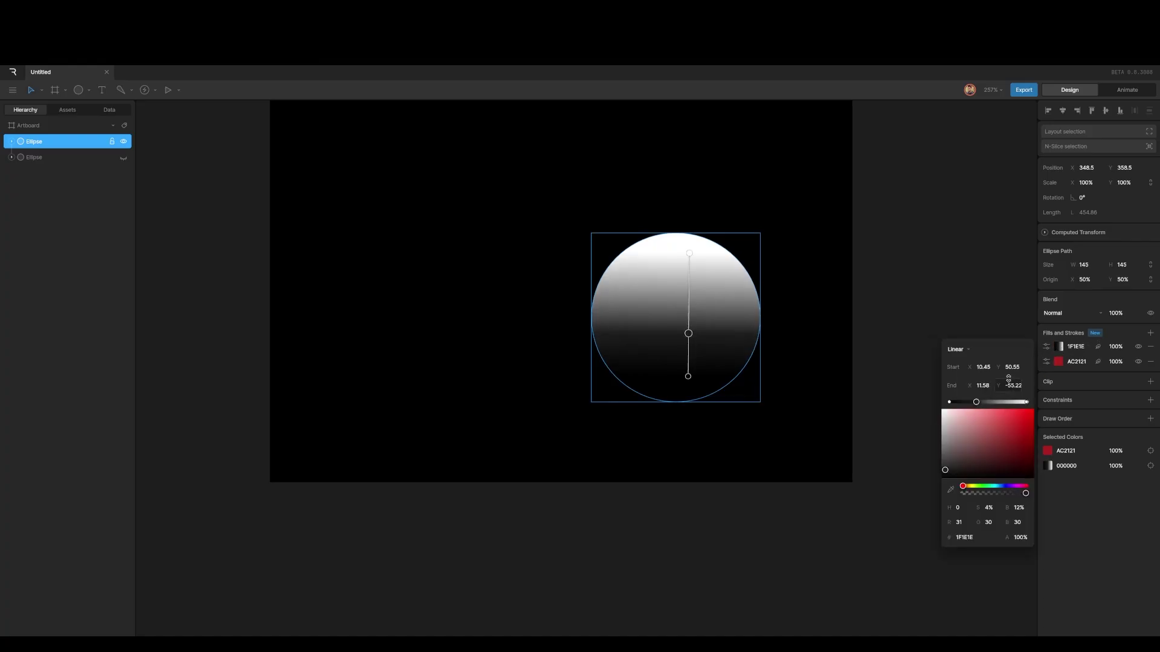
pyautogui.click(1046, 347)
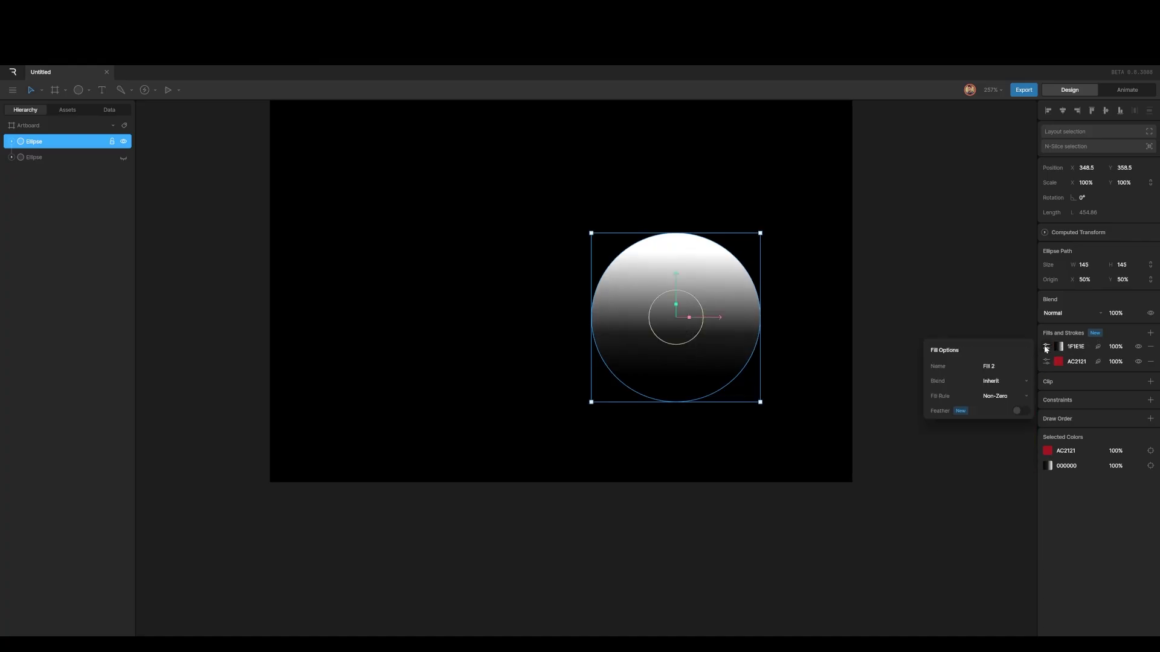
pyautogui.click(993, 381)
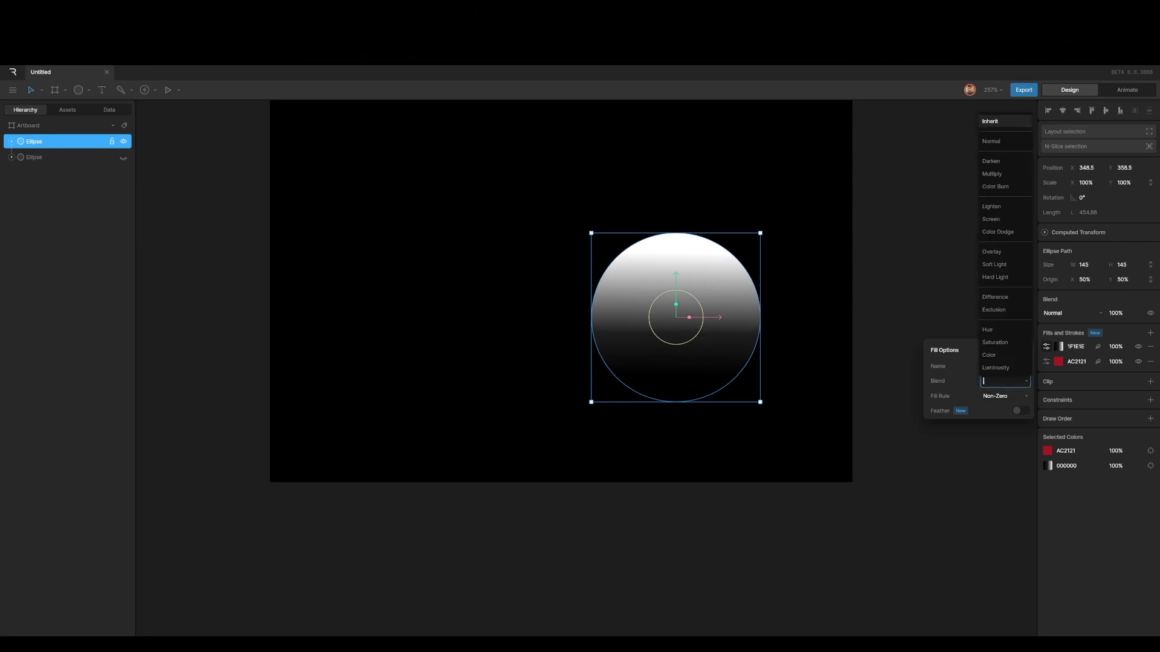
pyautogui.click(1001, 267)
pyautogui.click(887, 314)
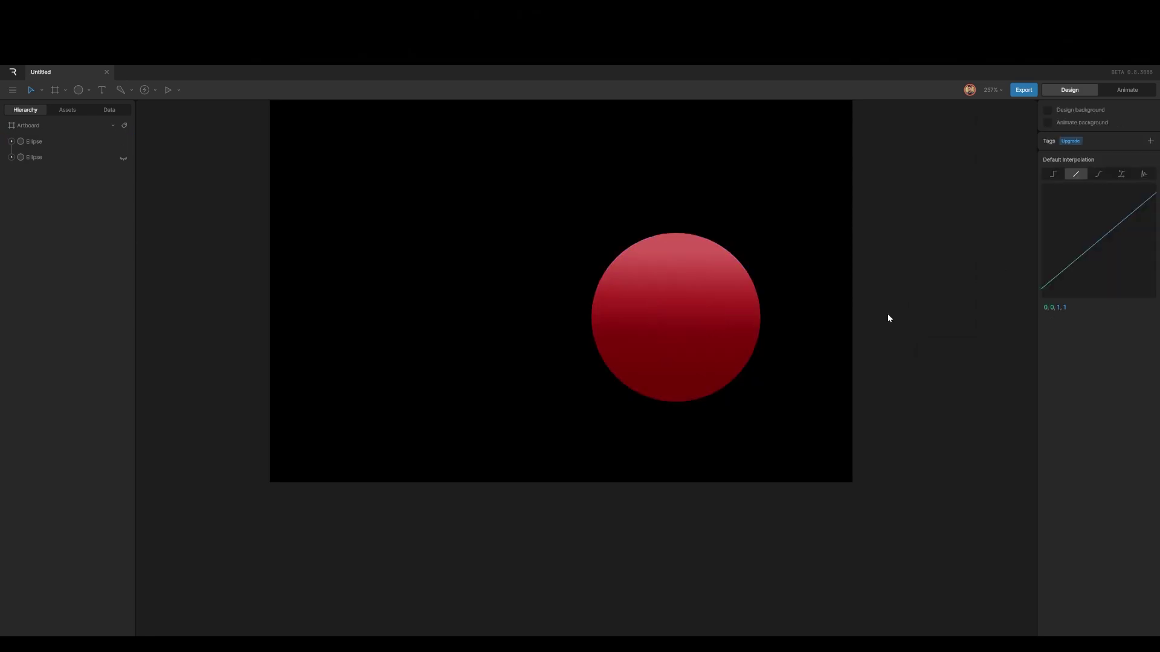
pyautogui.click(725, 334)
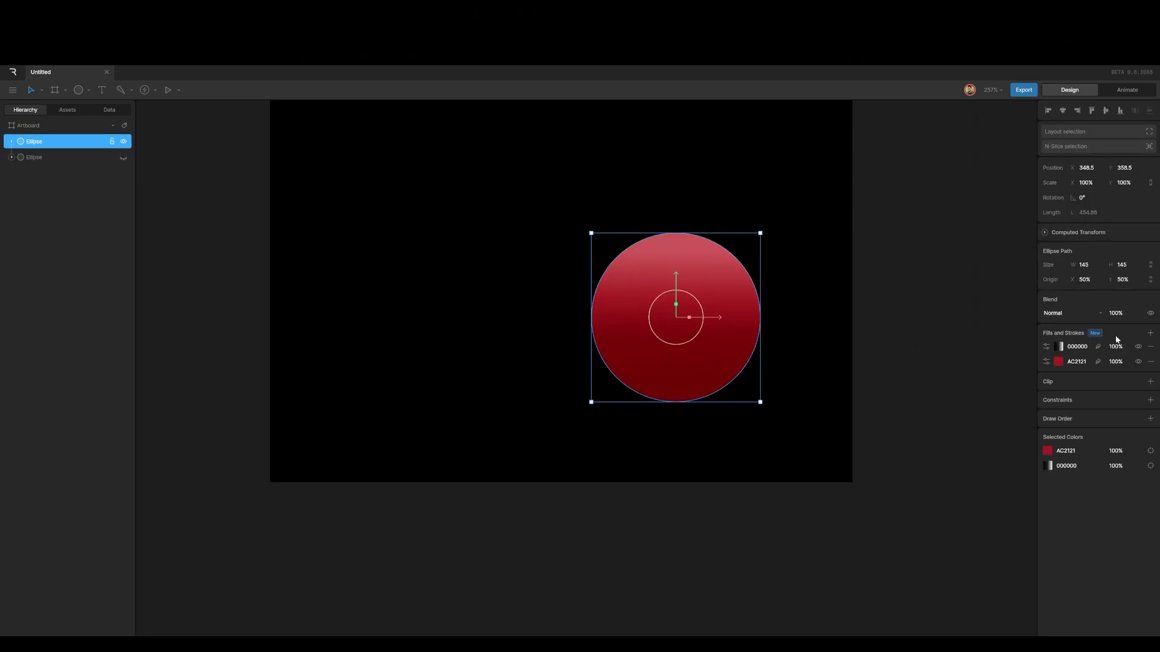
# Add a third fill to the sphere as a radial gradient
pyautogui.click(1151, 334)
pyautogui.click(1121, 354)
pyautogui.click(1045, 347)
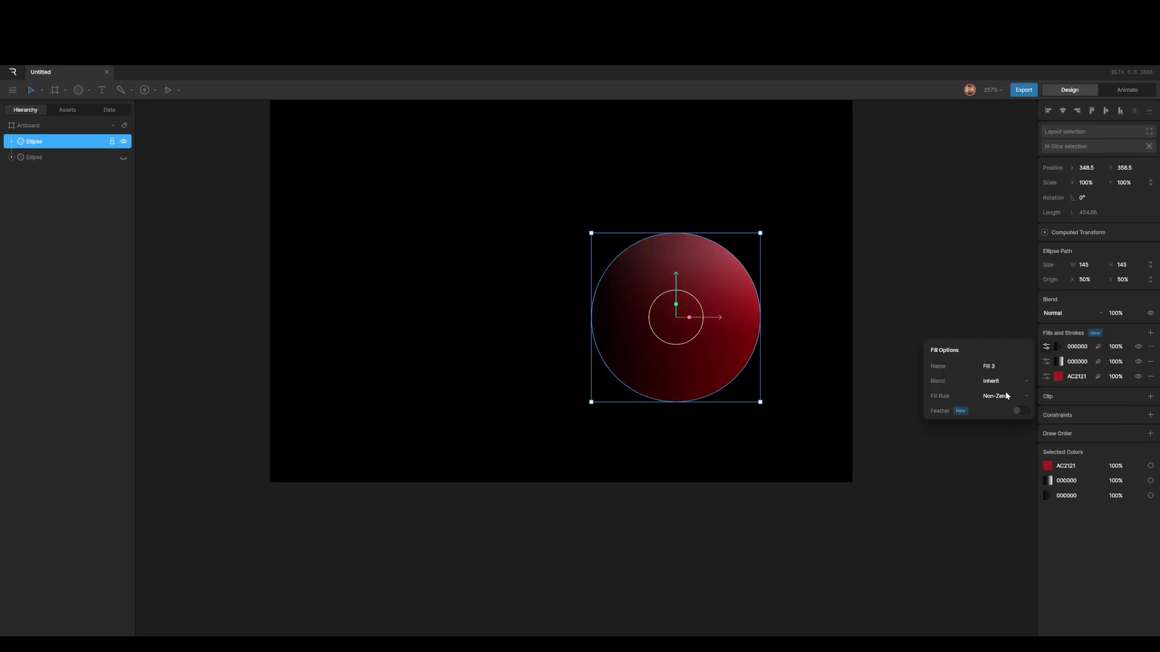
pyautogui.click(1059, 361)
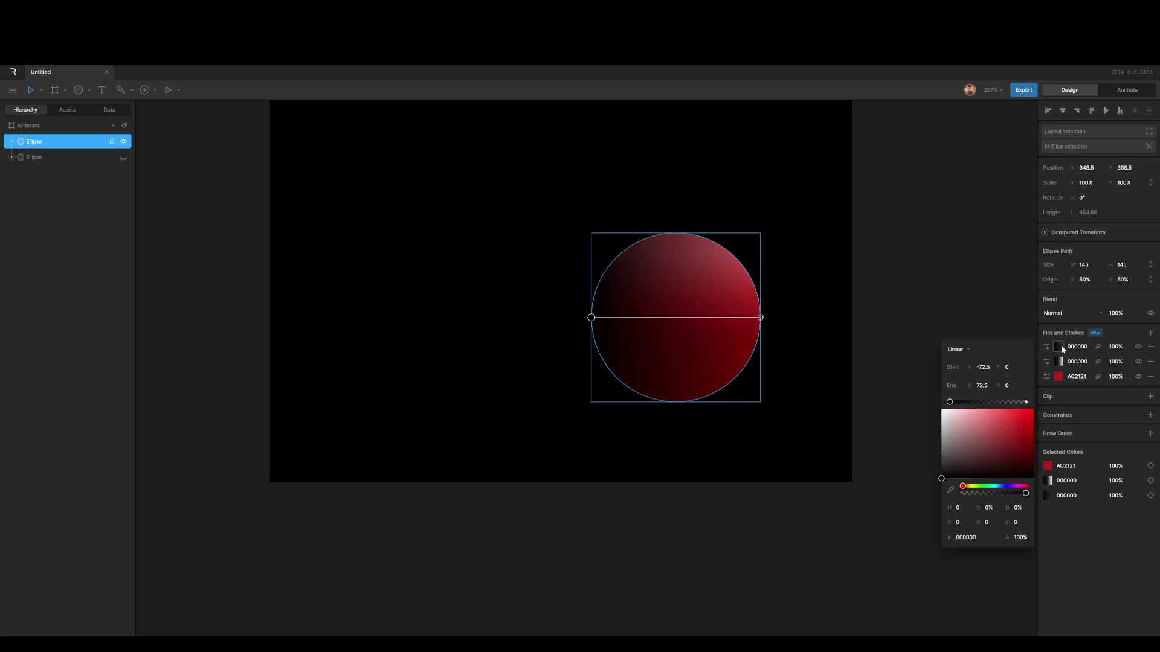
pyautogui.click(966, 350)
pyautogui.click(967, 374)
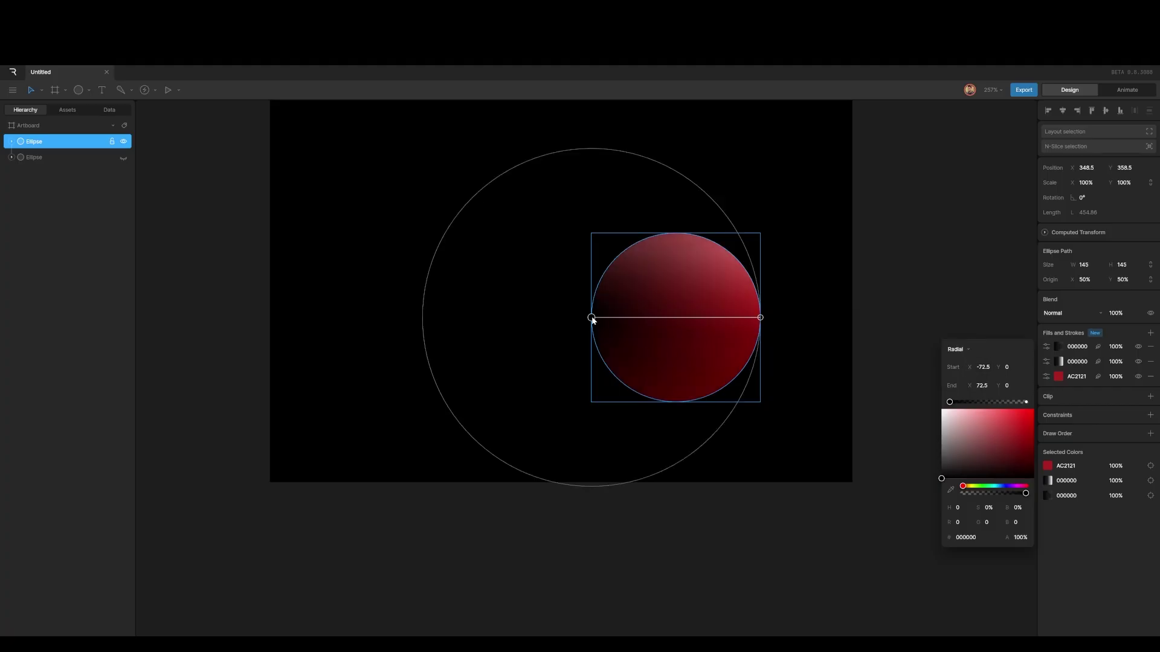
# Shape a small white radial highlight centred near the sphere's upper right
pyautogui.moveTo(592, 317); pyautogui.dragTo(717, 286)
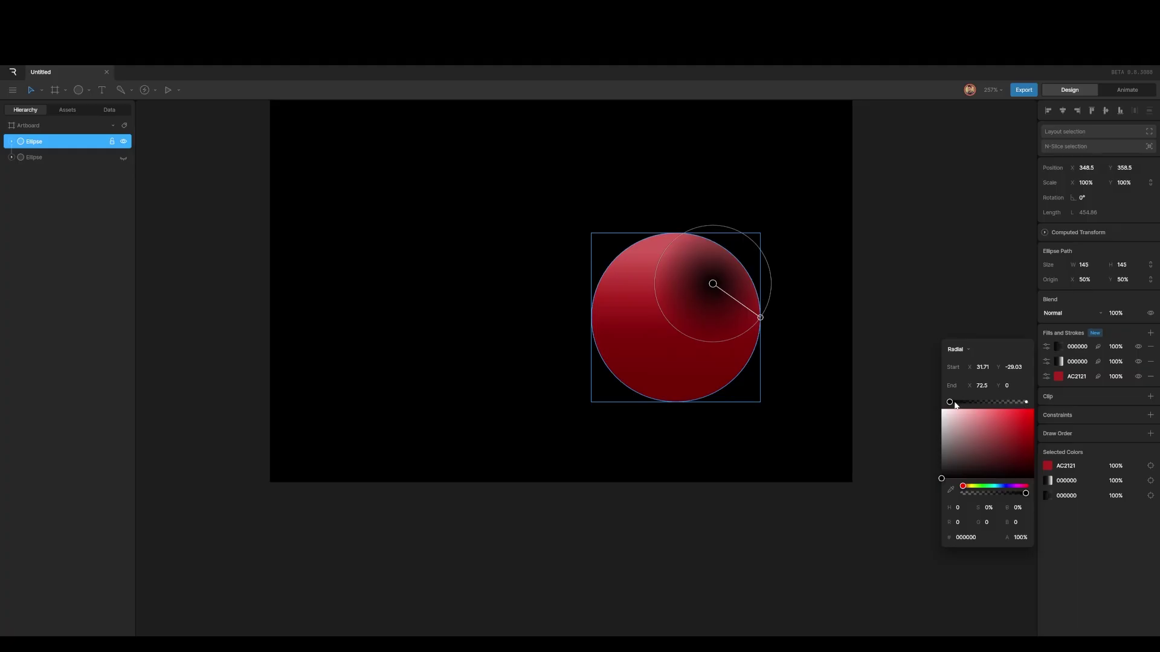
pyautogui.moveTo(941, 479); pyautogui.dragTo(929, 407)
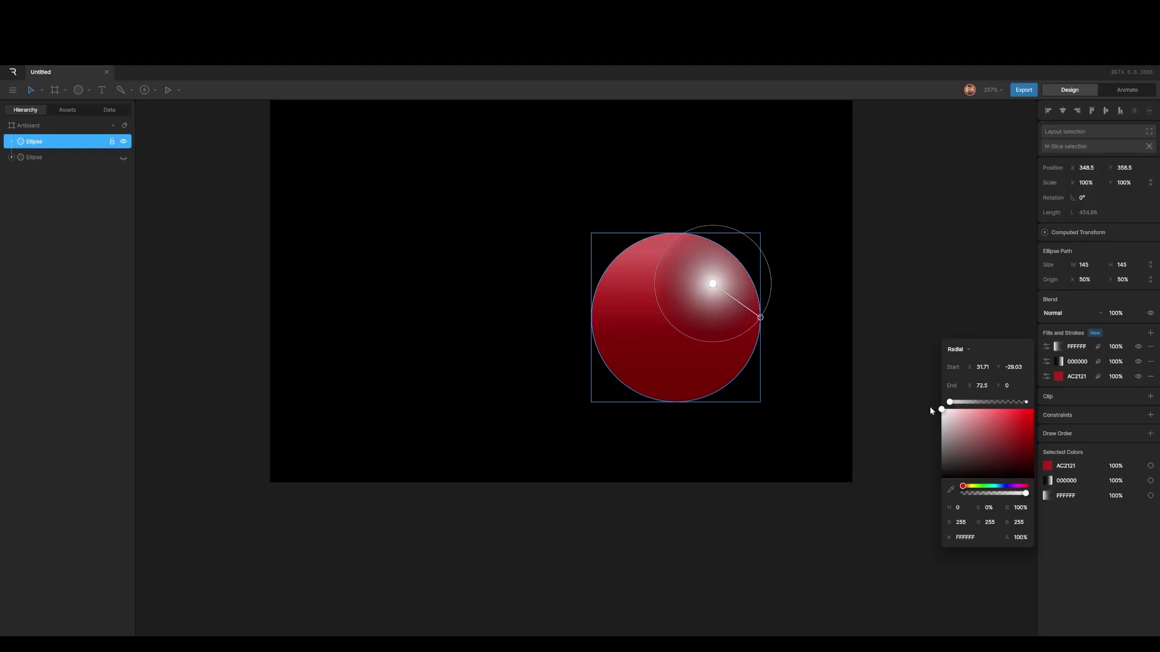
pyautogui.click(1026, 401)
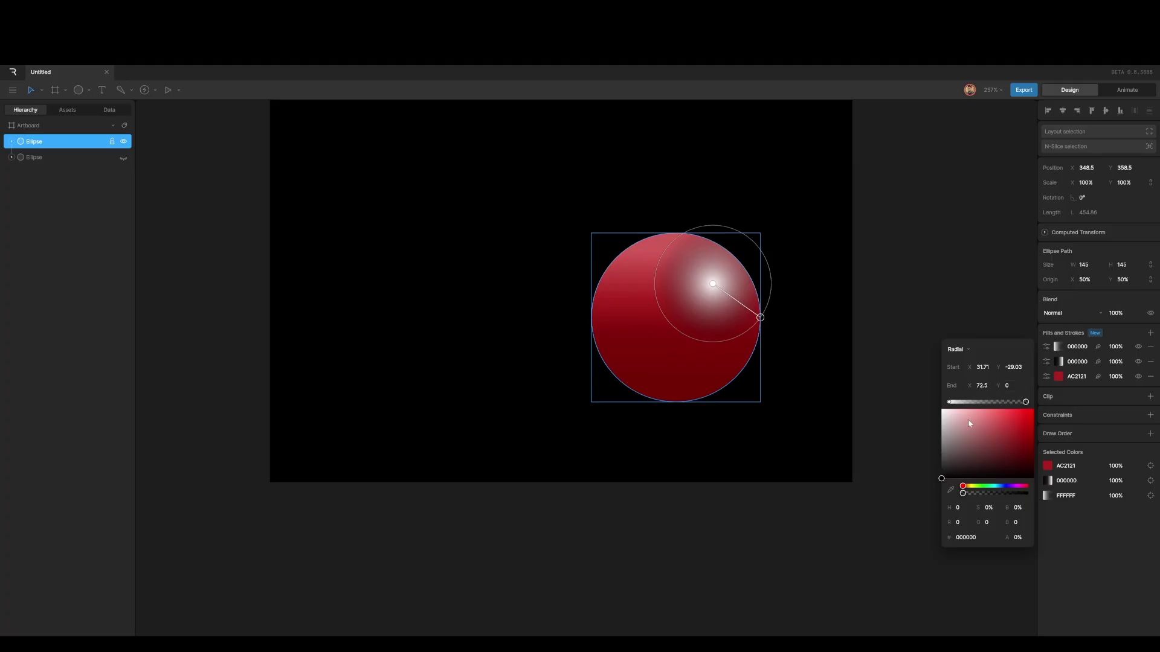
pyautogui.moveTo(1026, 402); pyautogui.dragTo(1002, 402)
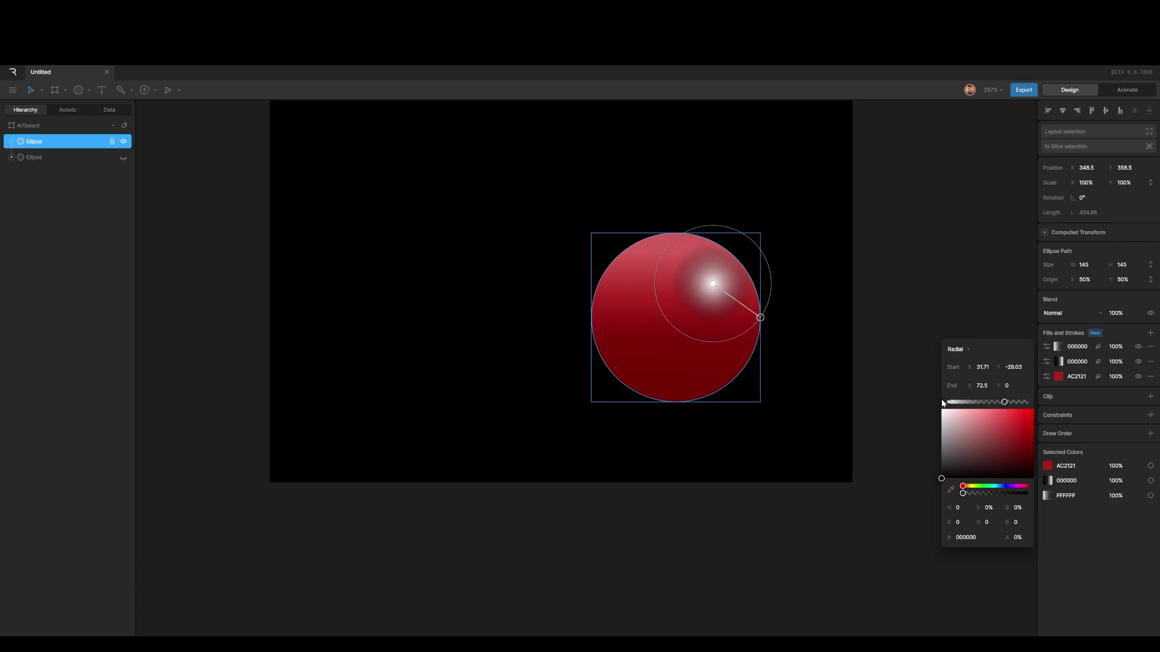
pyautogui.moveTo(949, 402); pyautogui.dragTo(958, 404)
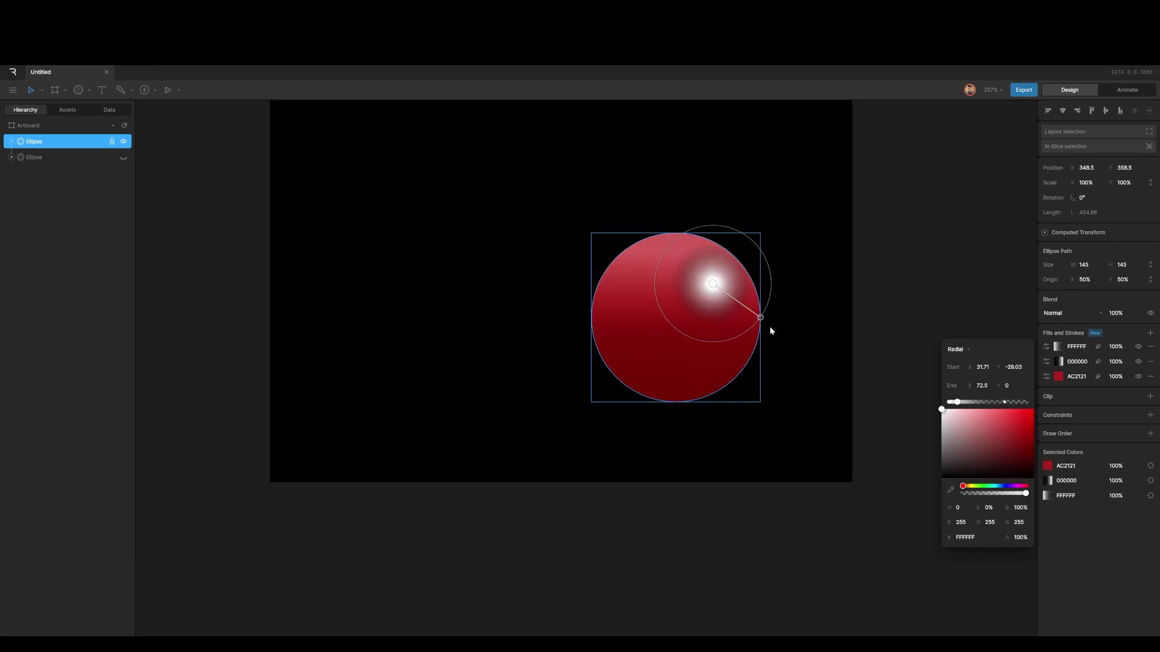
pyautogui.moveTo(760, 317); pyautogui.dragTo(754, 314)
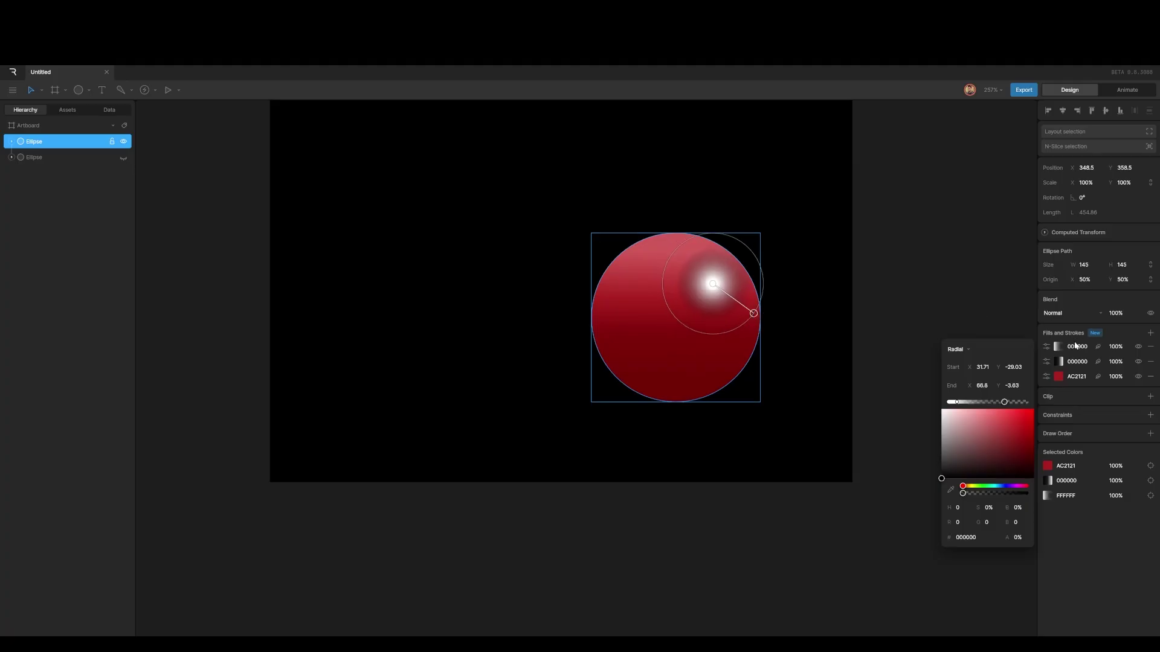
# Blend the highlight fill with Color Dodge and lower its opacity to 50%
pyautogui.click(1046, 346)
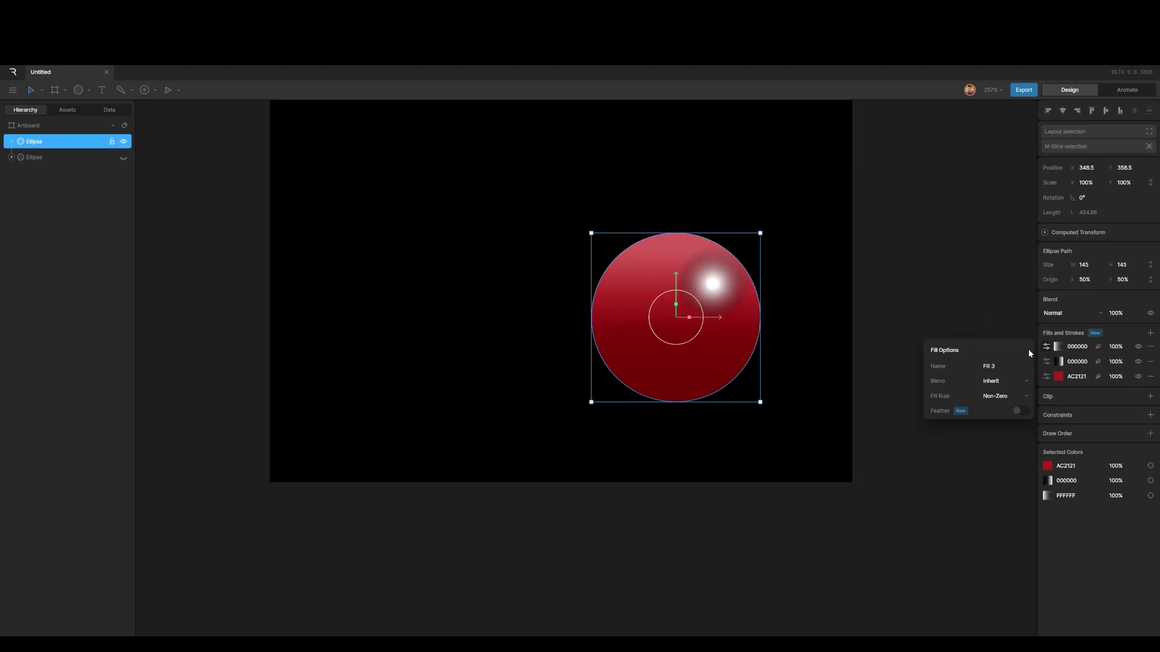
pyautogui.click(998, 382)
pyautogui.click(1006, 237)
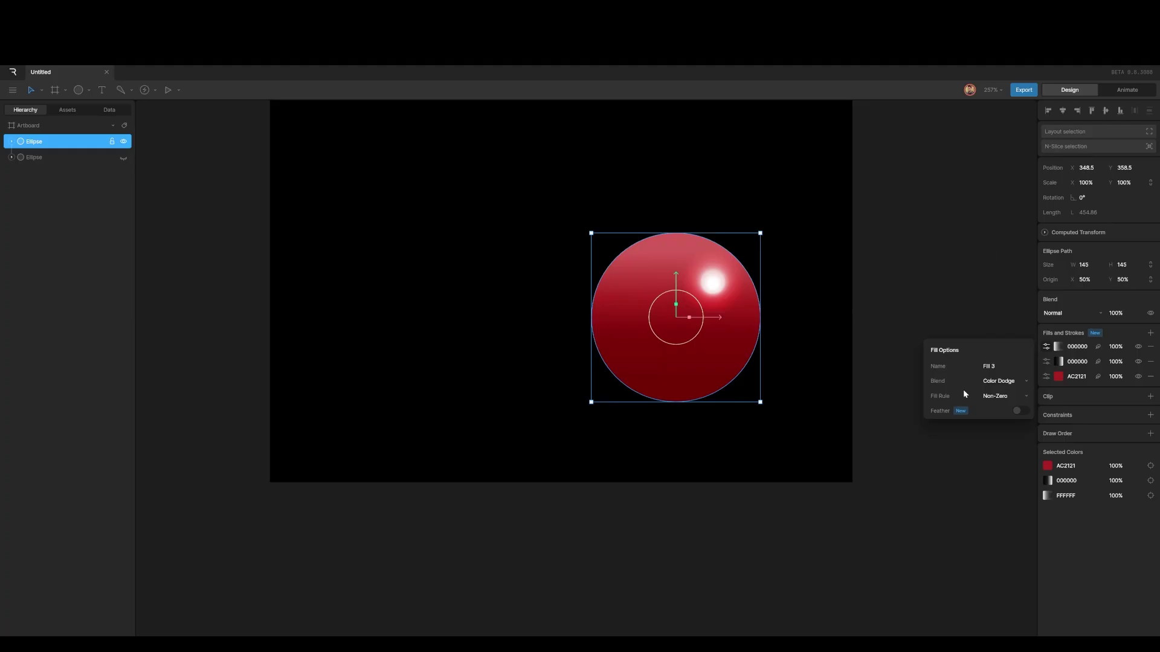
pyautogui.click(811, 355)
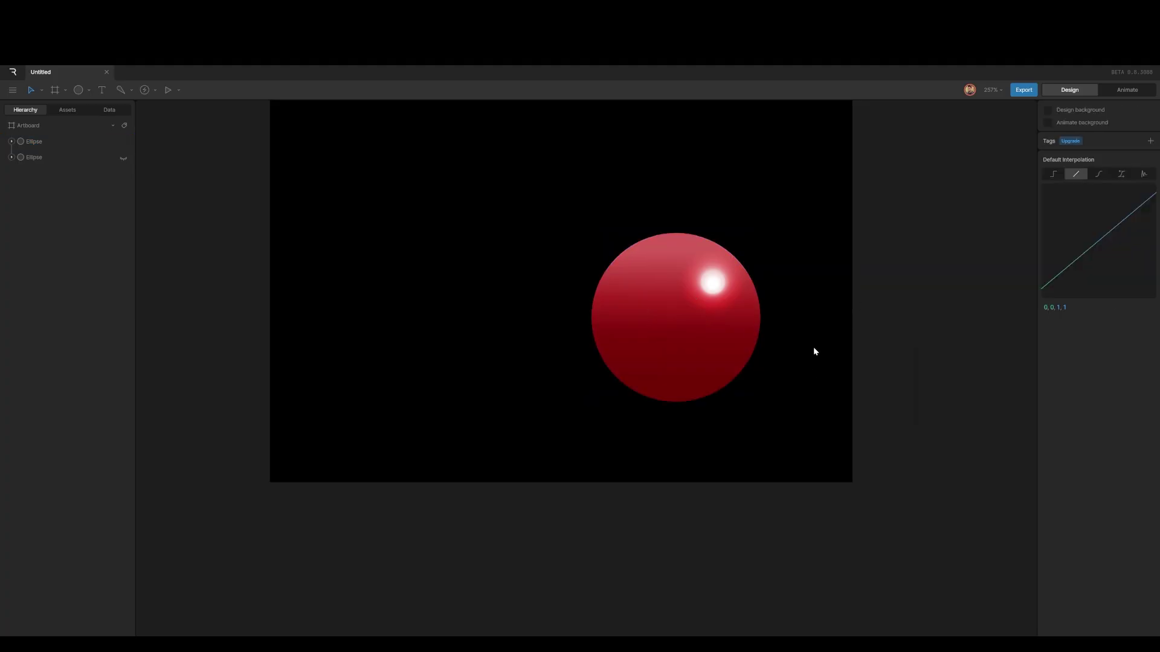
pyautogui.click(675, 340)
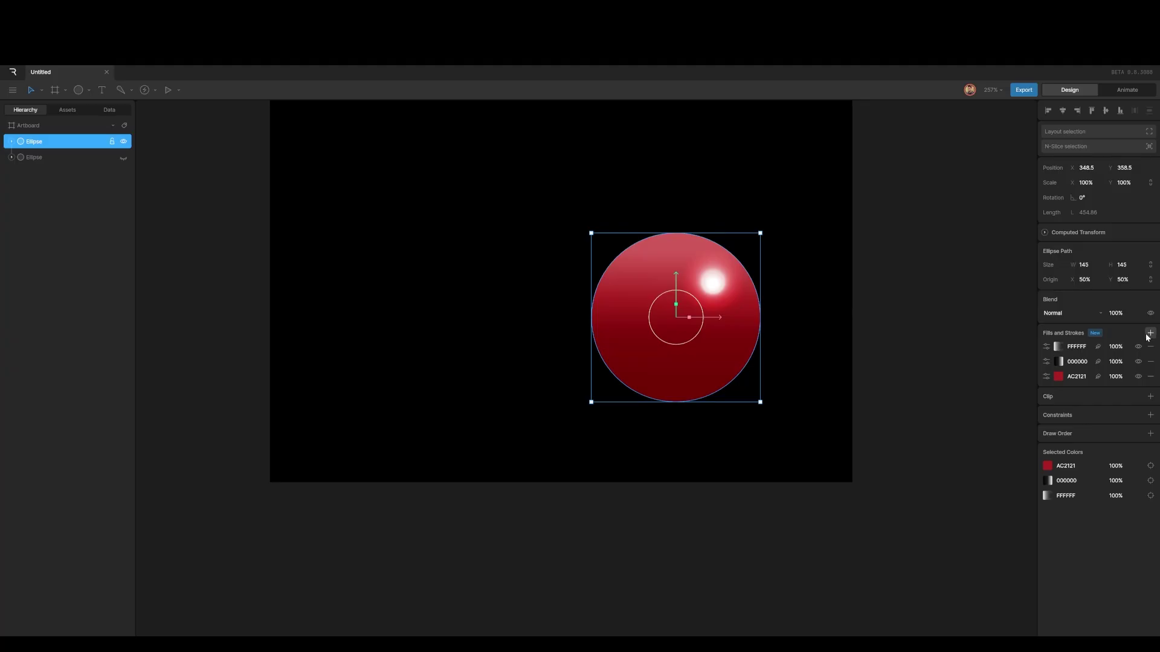
pyautogui.moveTo(1118, 345); pyautogui.dragTo(1090, 465)
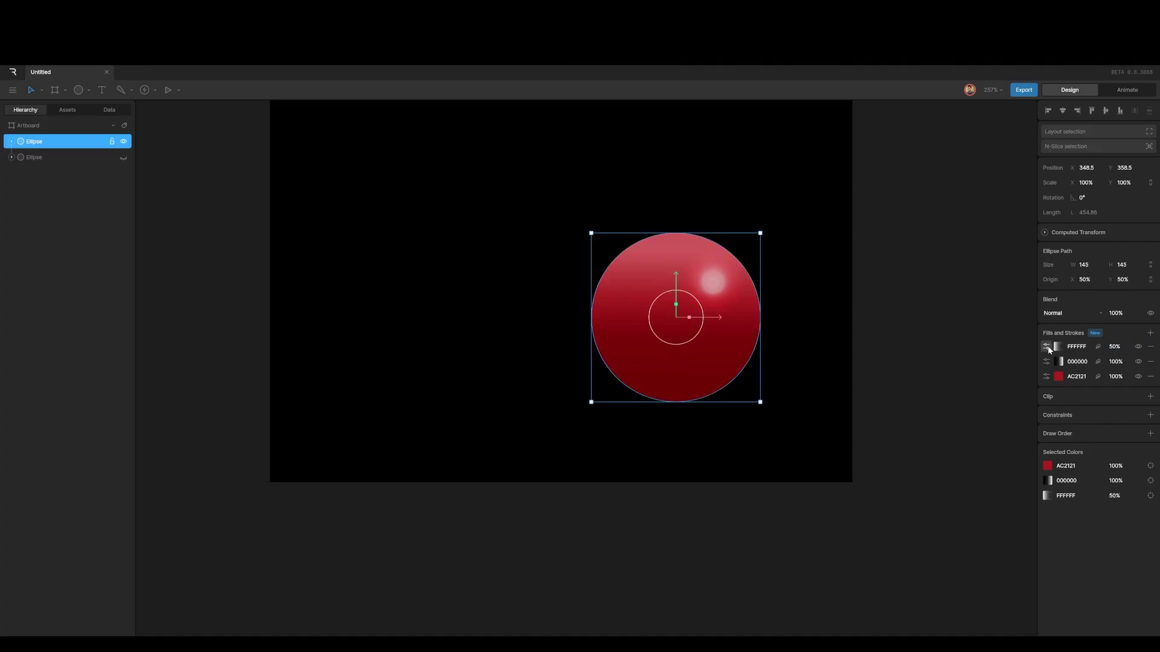
# Add a fourth fill to the sphere as solid white FFFFFF
pyautogui.click(1150, 332)
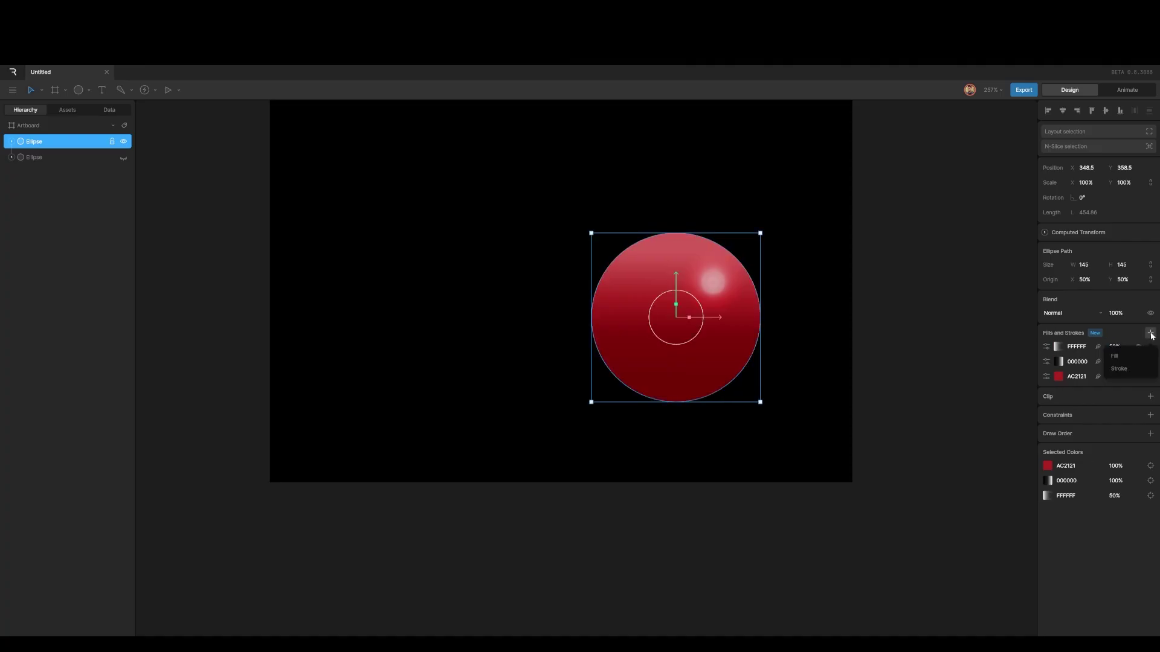
pyautogui.click(1127, 356)
pyautogui.click(1058, 347)
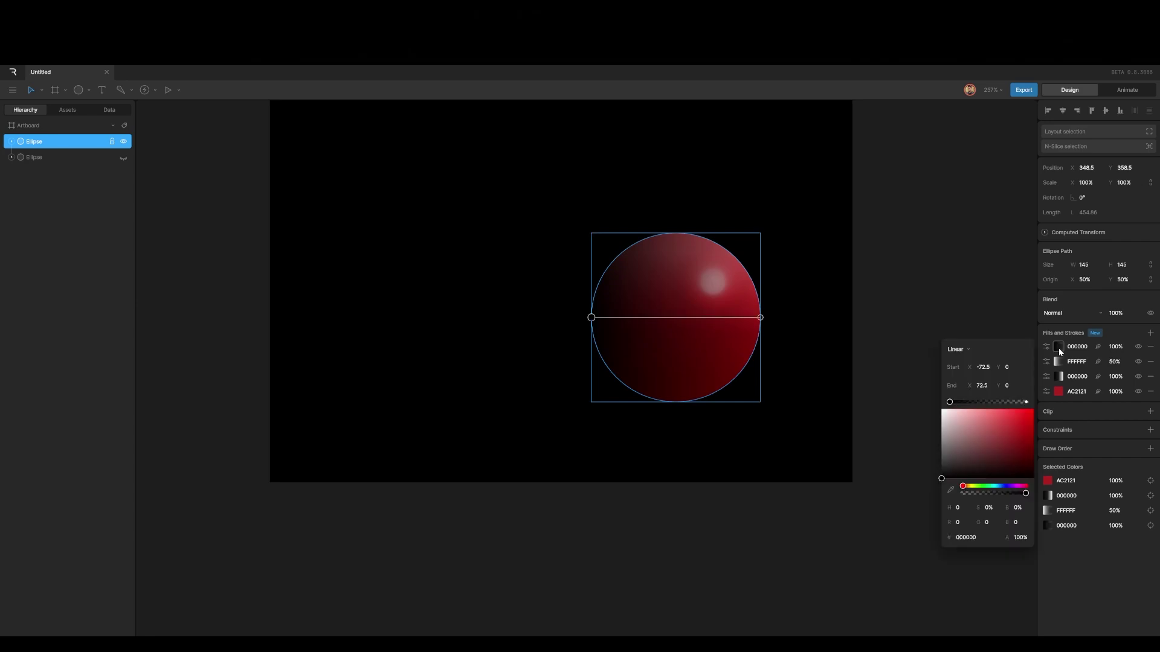
pyautogui.click(967, 349)
pyautogui.click(955, 347)
pyautogui.click(1057, 346)
pyautogui.click(1057, 346)
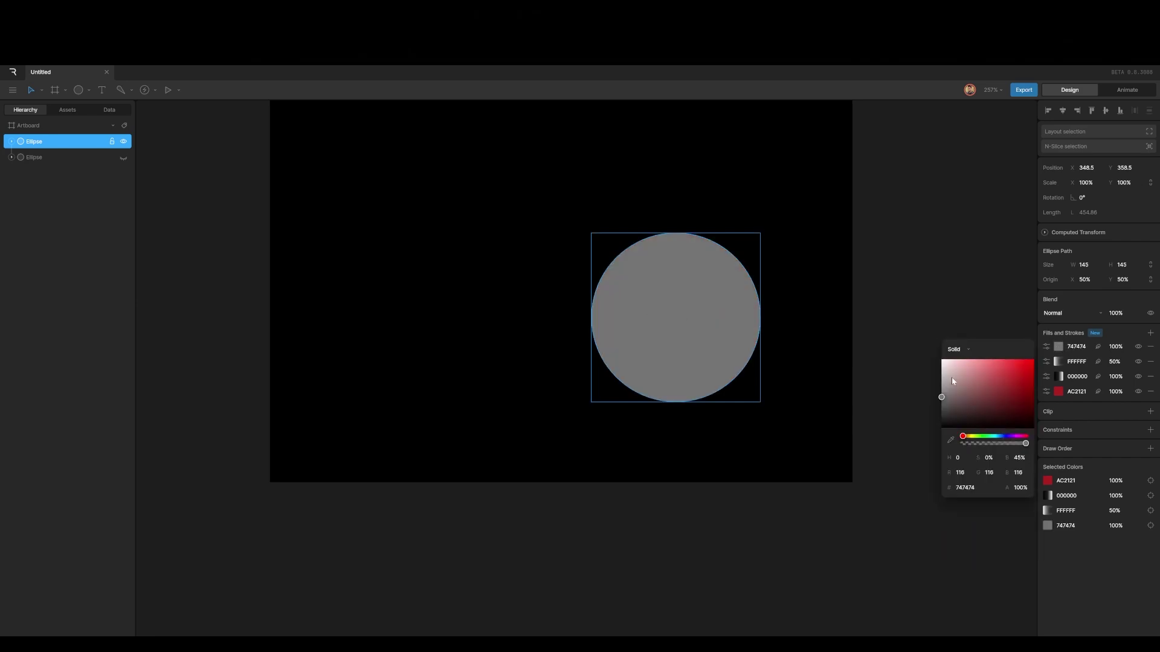
pyautogui.click(941, 395)
pyautogui.moveTo(940, 393); pyautogui.dragTo(934, 349)
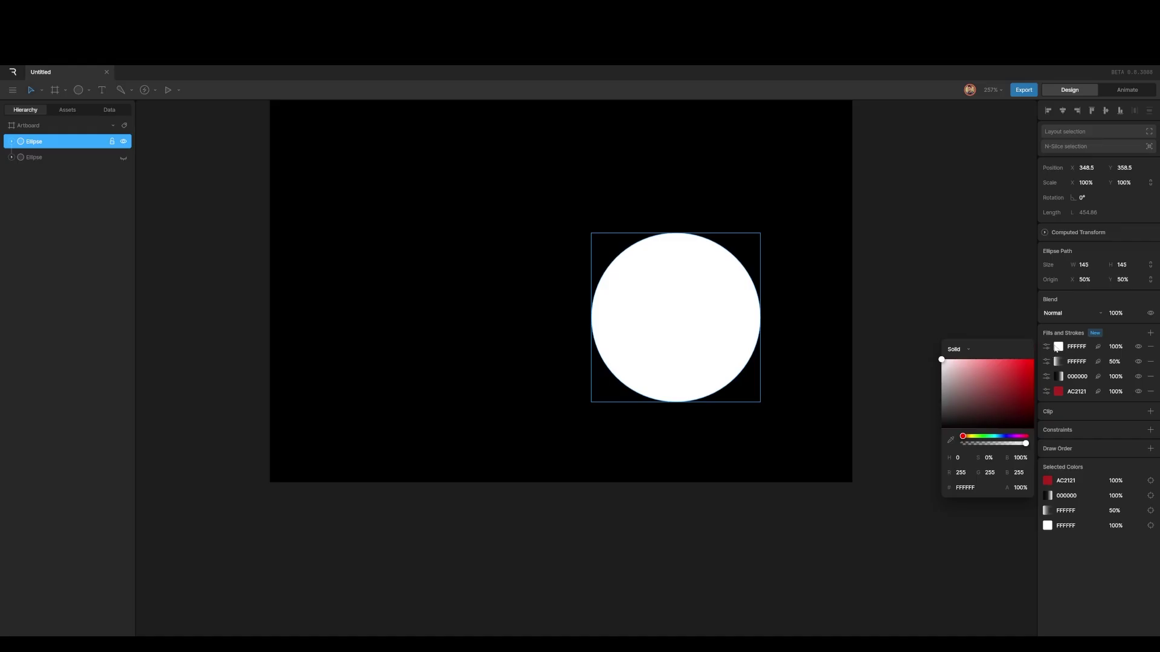
# Feather the white fill in the Inner direction with amount 7
pyautogui.click(1098, 346)
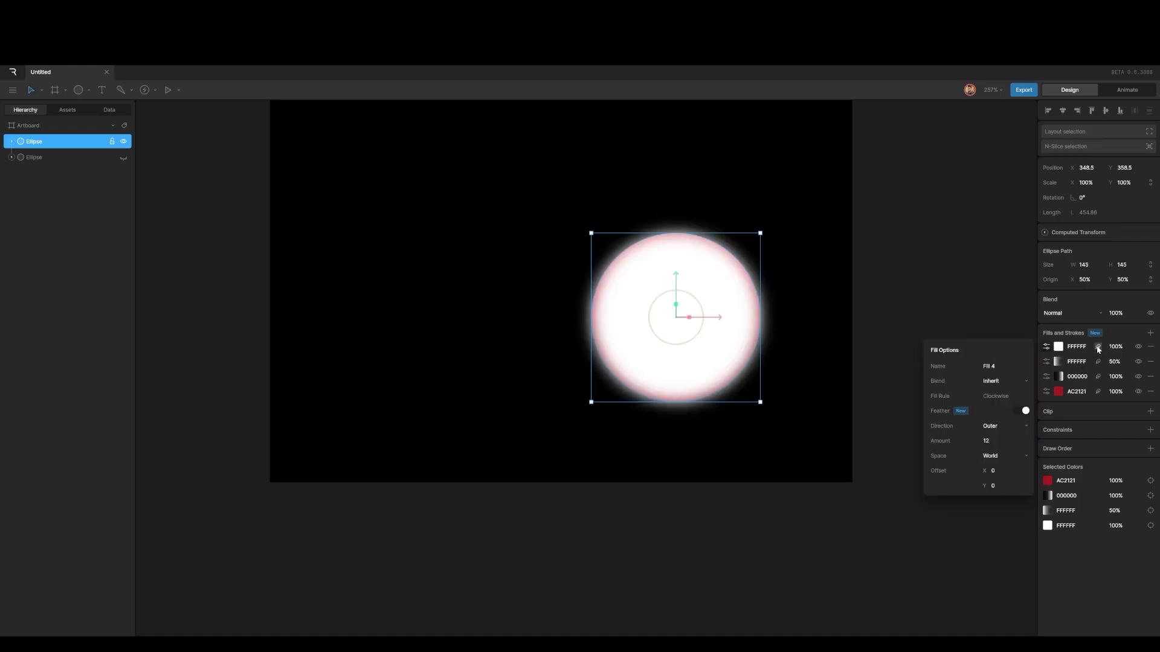
pyautogui.click(1009, 426)
pyautogui.click(1006, 433)
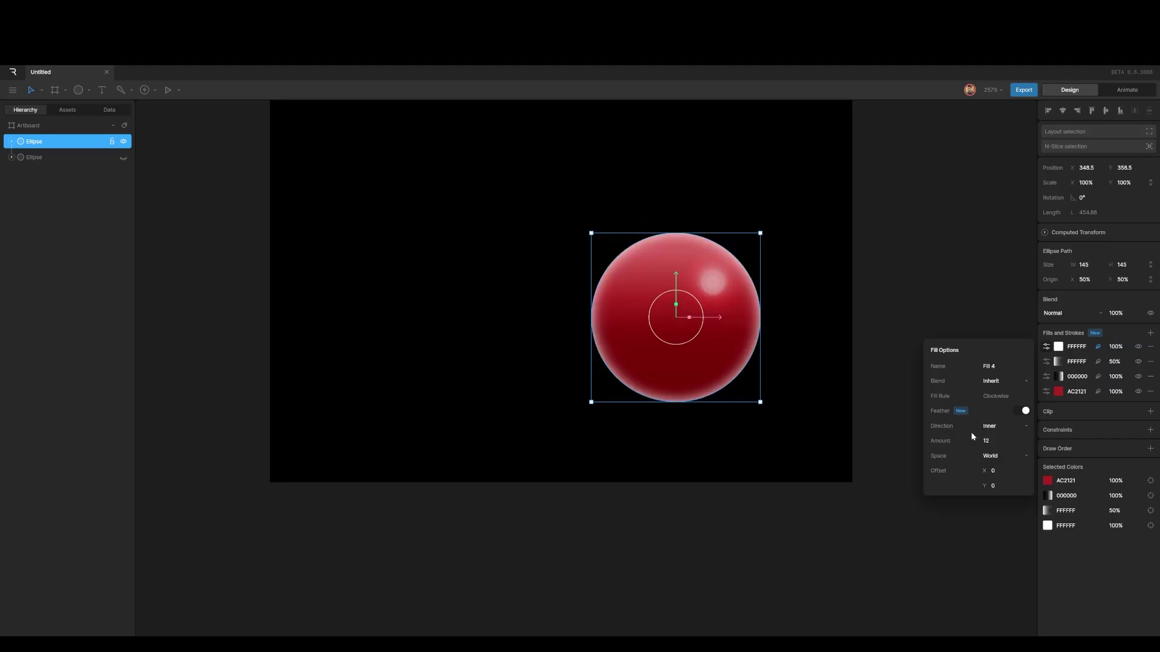
pyautogui.click(990, 441)
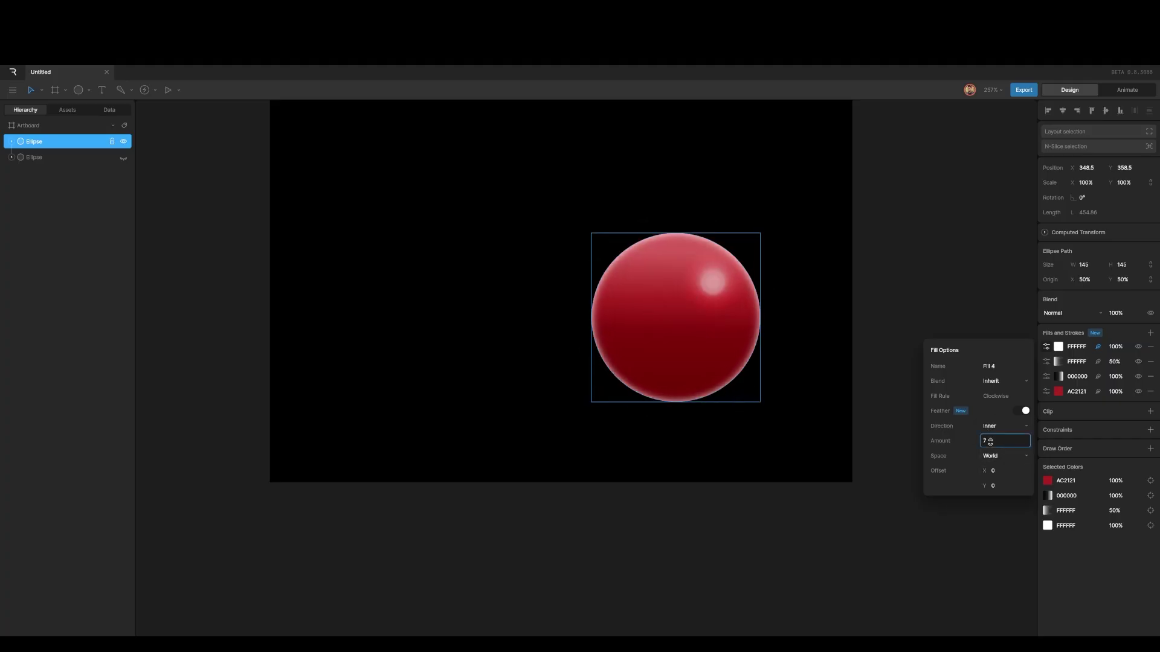
pyautogui.write('7')
pyautogui.click(871, 484)
pyautogui.click(686, 340)
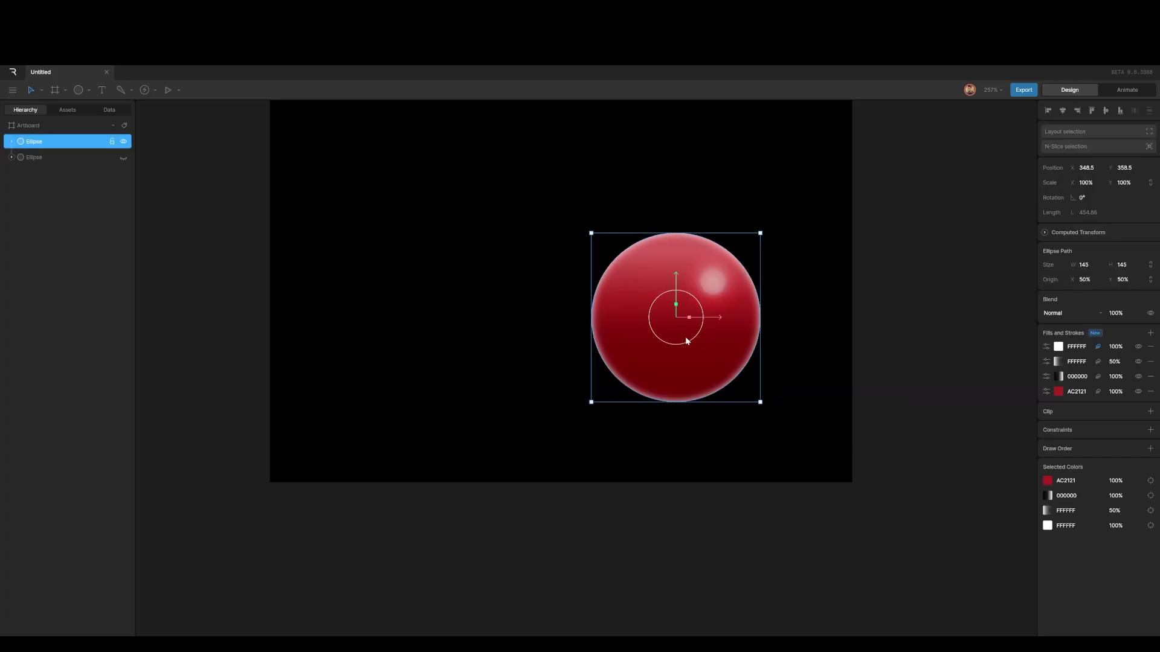
# Change the sphere's red AC2121 base fill to blue 2187AC
pyautogui.click(1058, 393)
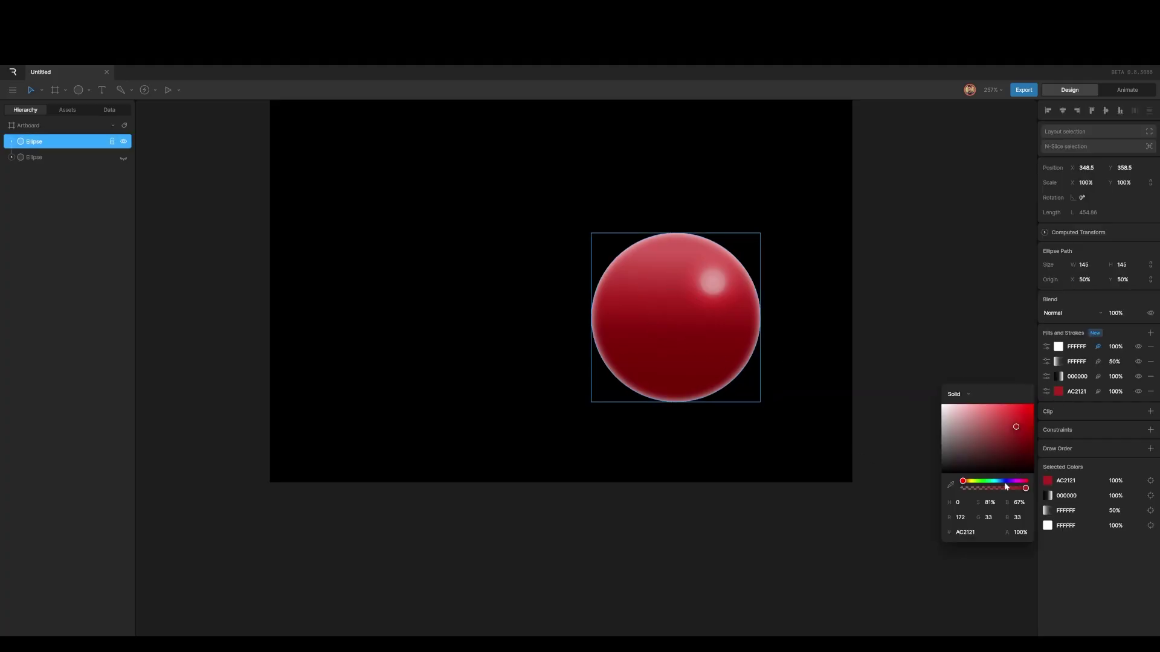
pyautogui.moveTo(964, 483); pyautogui.dragTo(997, 482)
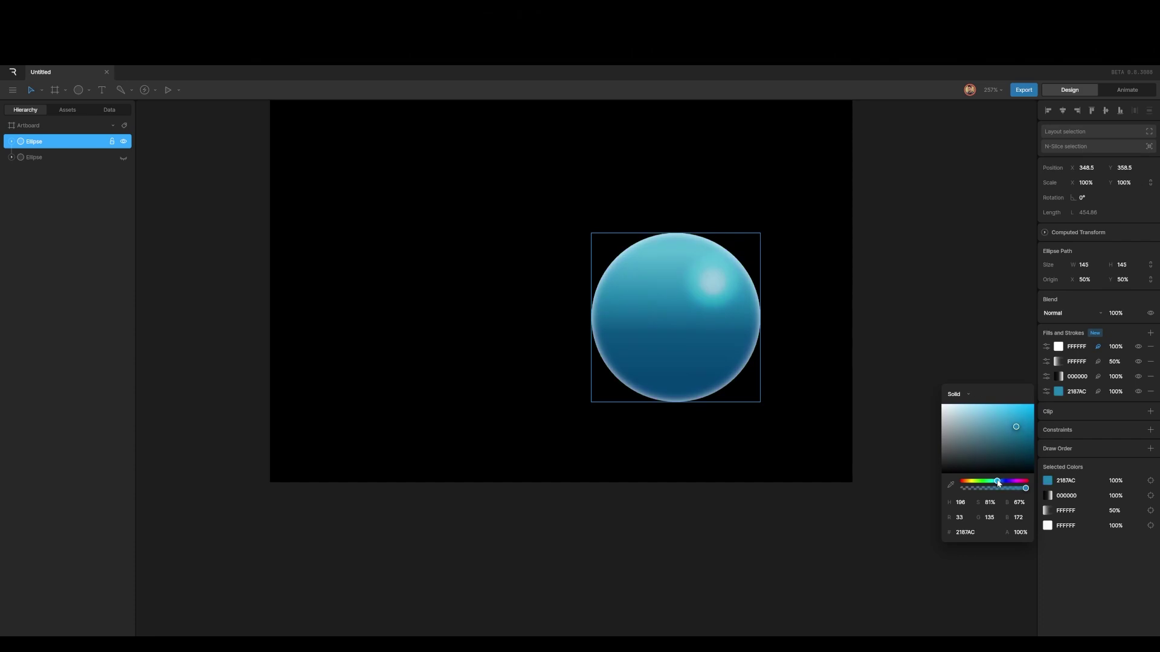
pyautogui.click(916, 296)
pyautogui.click(706, 324)
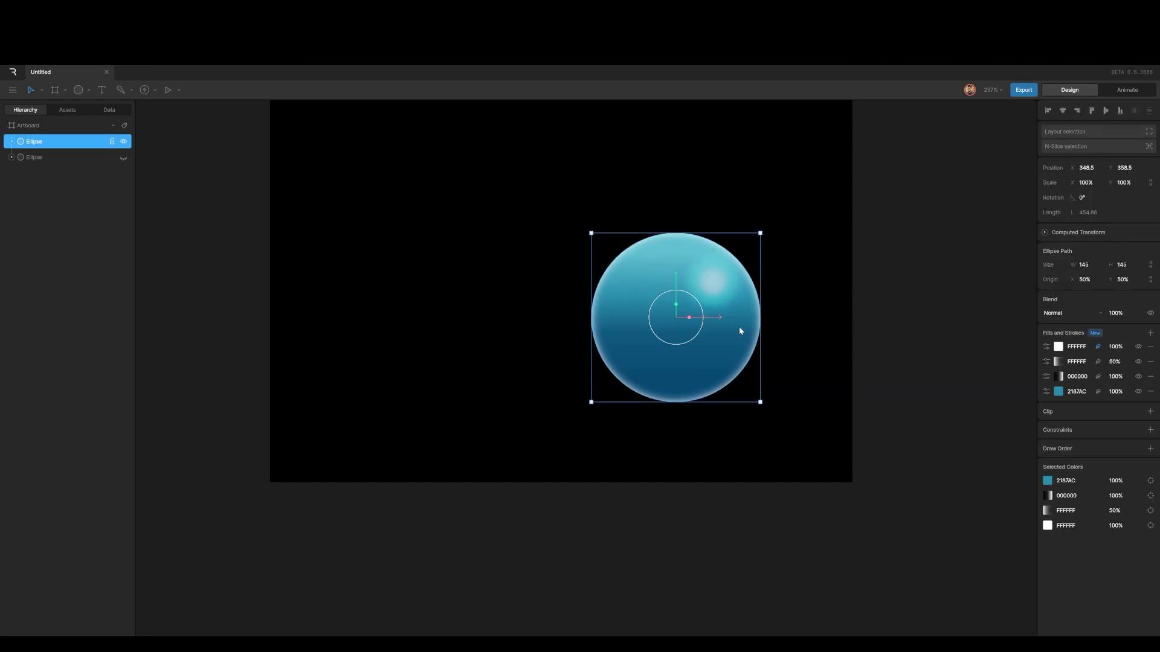
# Pull the white radial highlight's outer edge inward and adjust its centre stop
pyautogui.click(1060, 361)
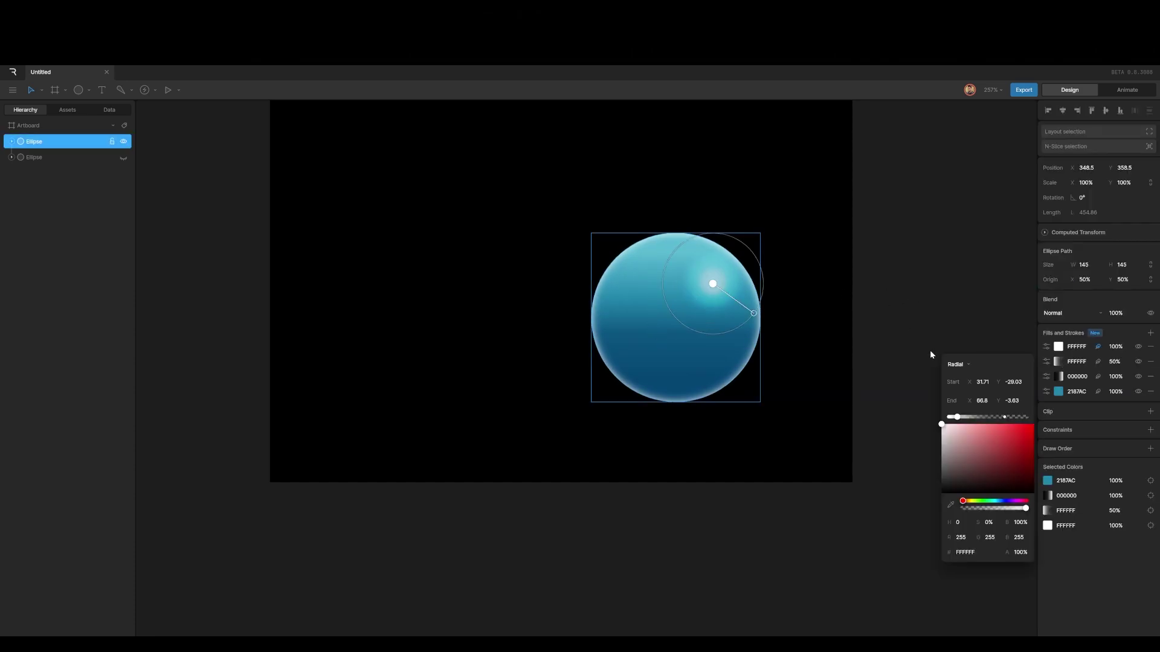
pyautogui.moveTo(754, 313)
pyautogui.mouseDown()
pyautogui.moveTo(739, 301)
pyautogui.moveTo(749, 306)
pyautogui.mouseUp()
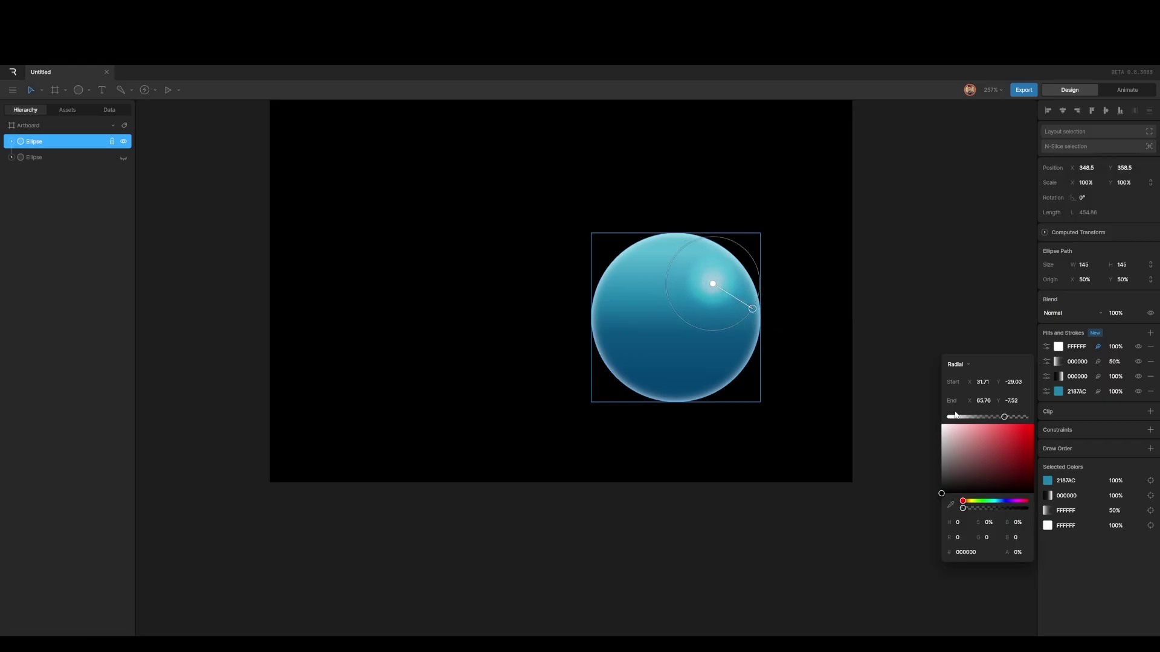
pyautogui.moveTo(958, 418); pyautogui.dragTo(995, 419)
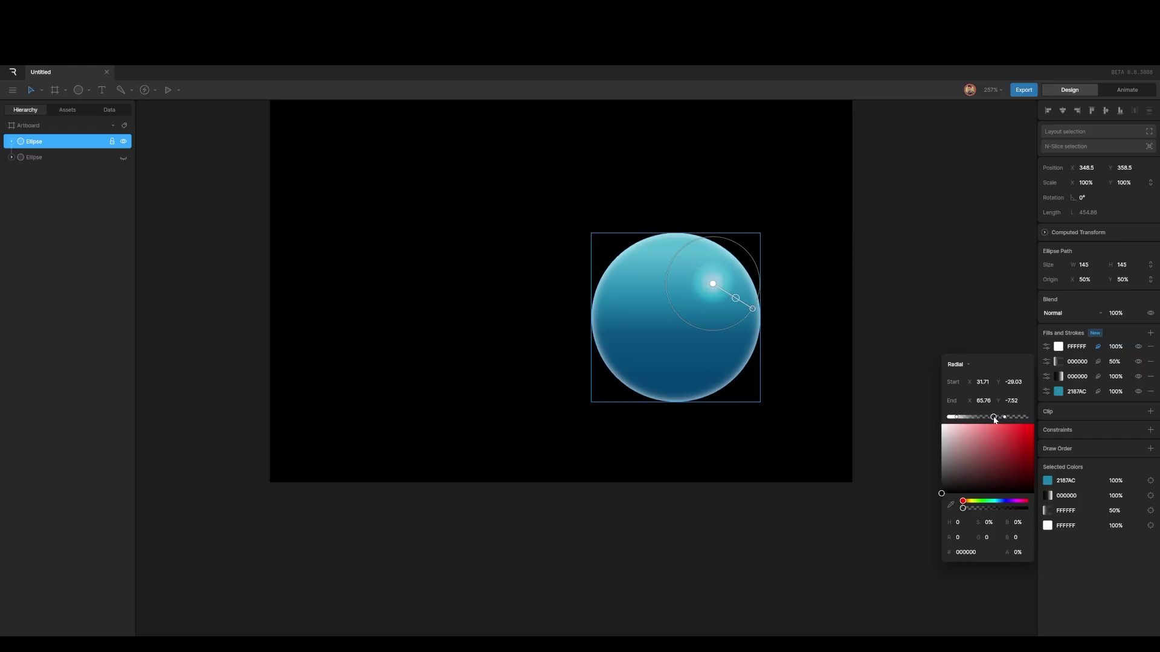
pyautogui.click(921, 296)
pyautogui.click(716, 320)
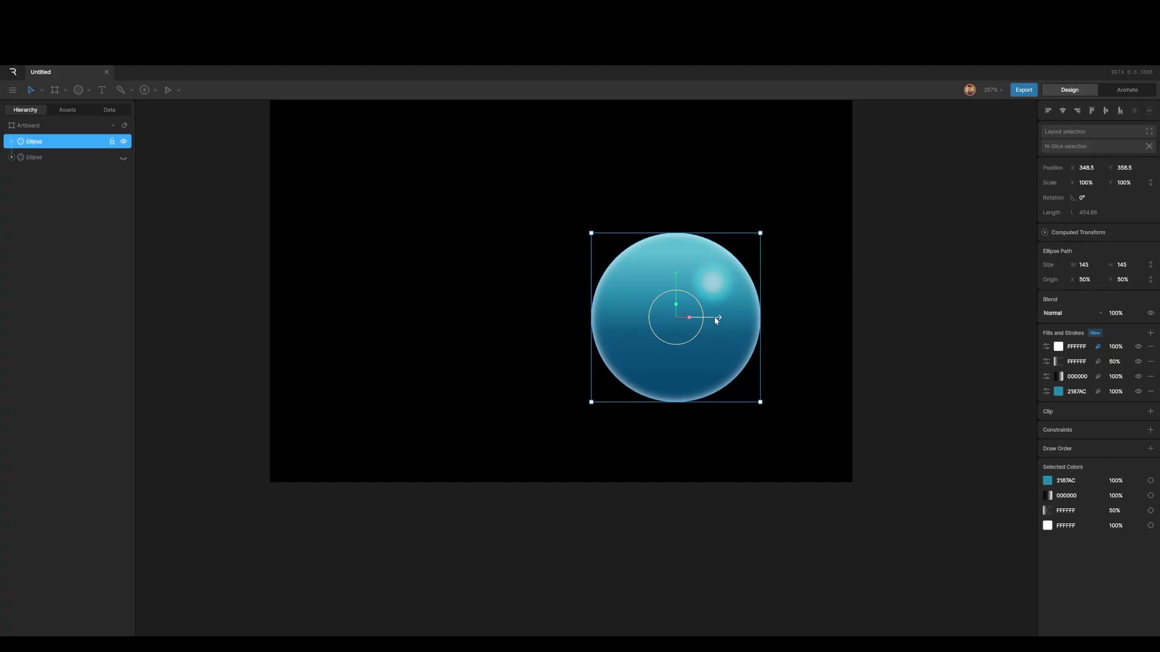
# Draw a 109×109 square left of the sphere and paste the sphere's style onto it with Ctrl+Alt+C/V
pyautogui.click(829, 336)
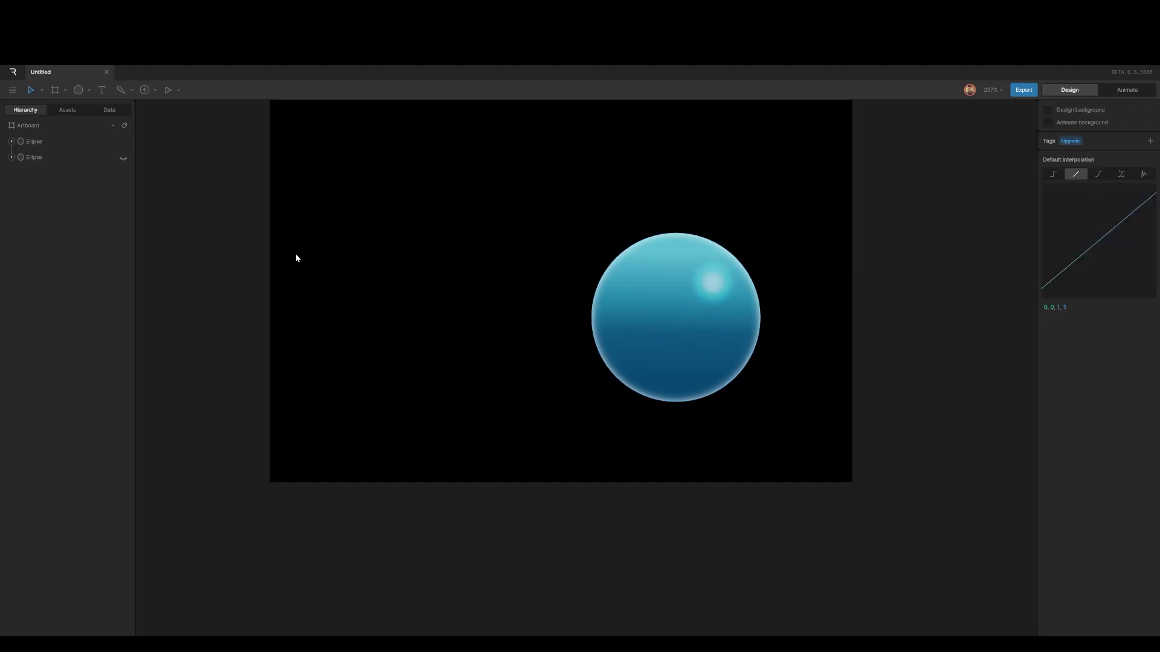
pyautogui.moveTo(322, 211); pyautogui.dragTo(448, 339)
pyautogui.click(649, 336)
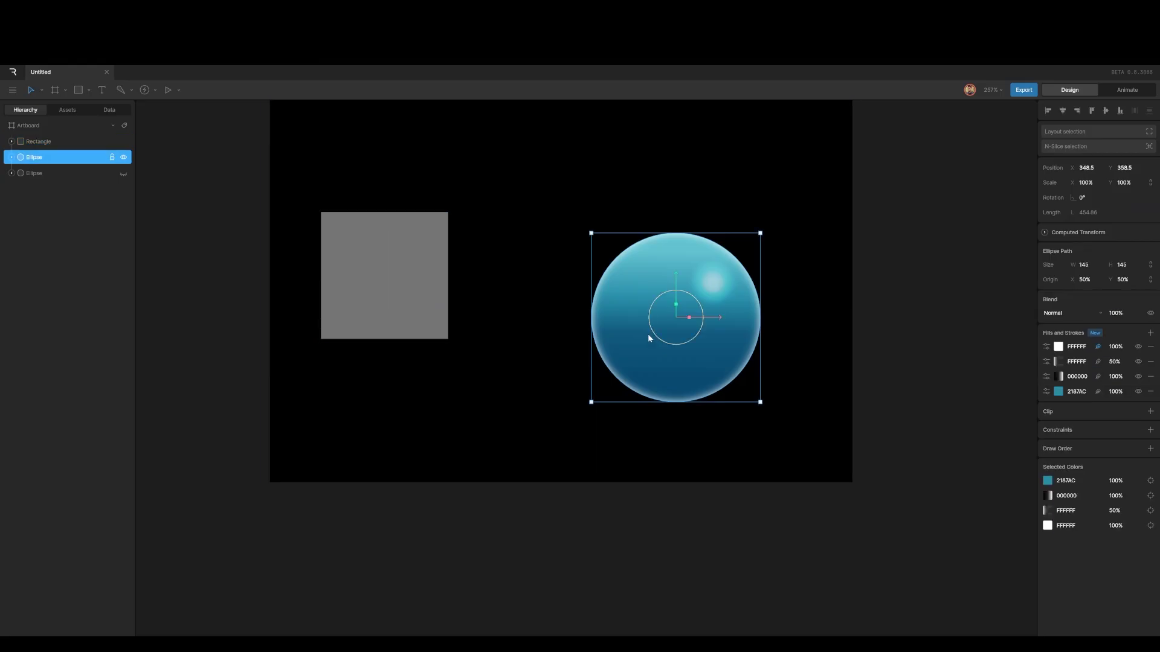
pyautogui.hotkey('ctrl', 'alt', 'c')
pyautogui.click(384, 265)
pyautogui.hotkey('ctrl', 'alt', 'v')
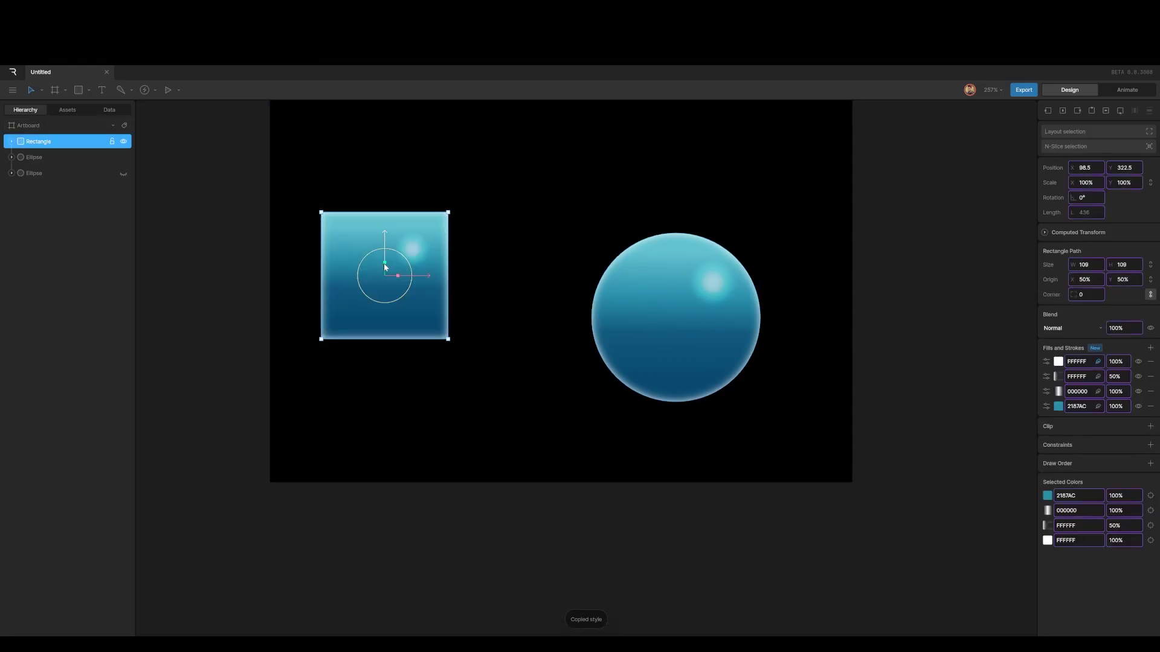
pyautogui.click(532, 340)
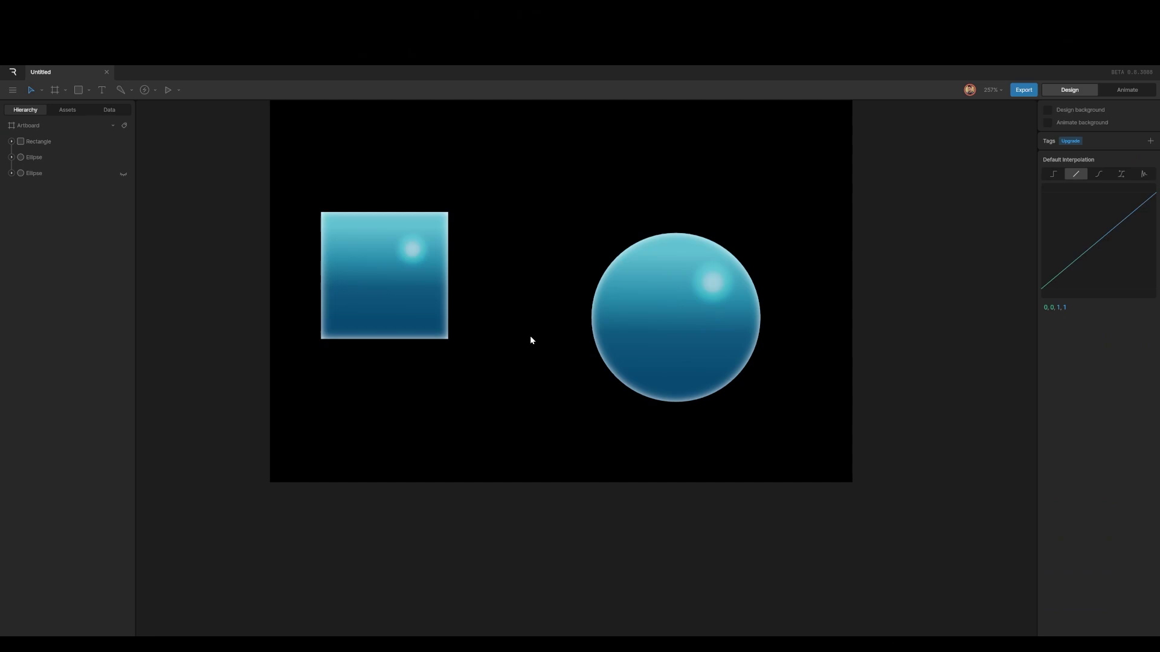